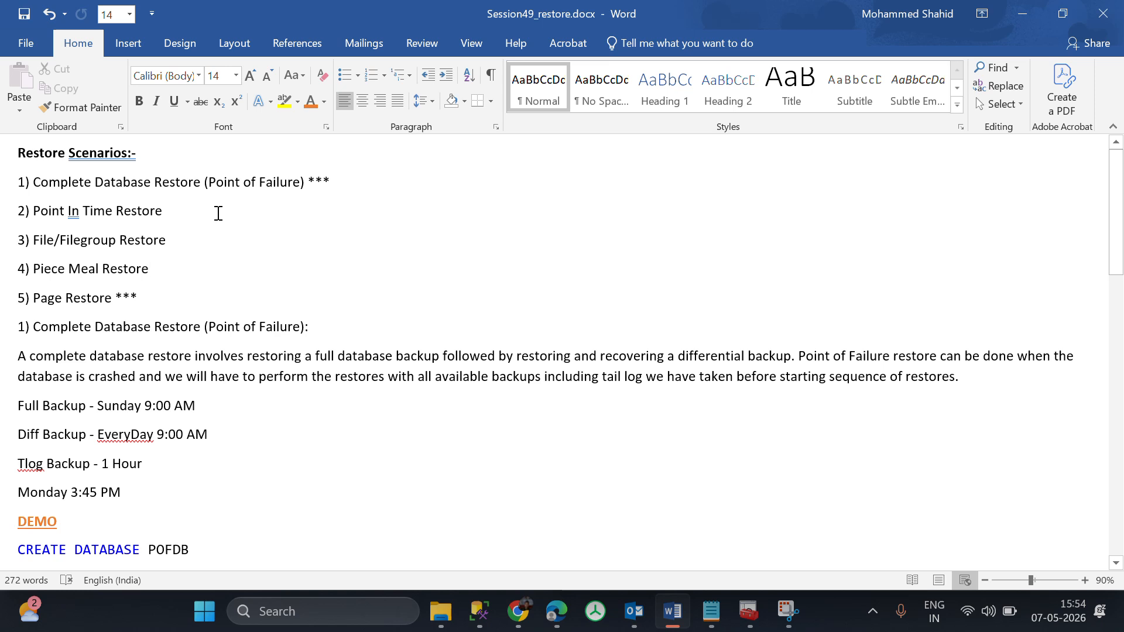
# Review the list of restore scenarios and the explanation of the complete database restore, including taking the tail log backup.
pyautogui.click(36, 183)
pyautogui.moveTo(52, 186); pyautogui.dragTo(359, 196)
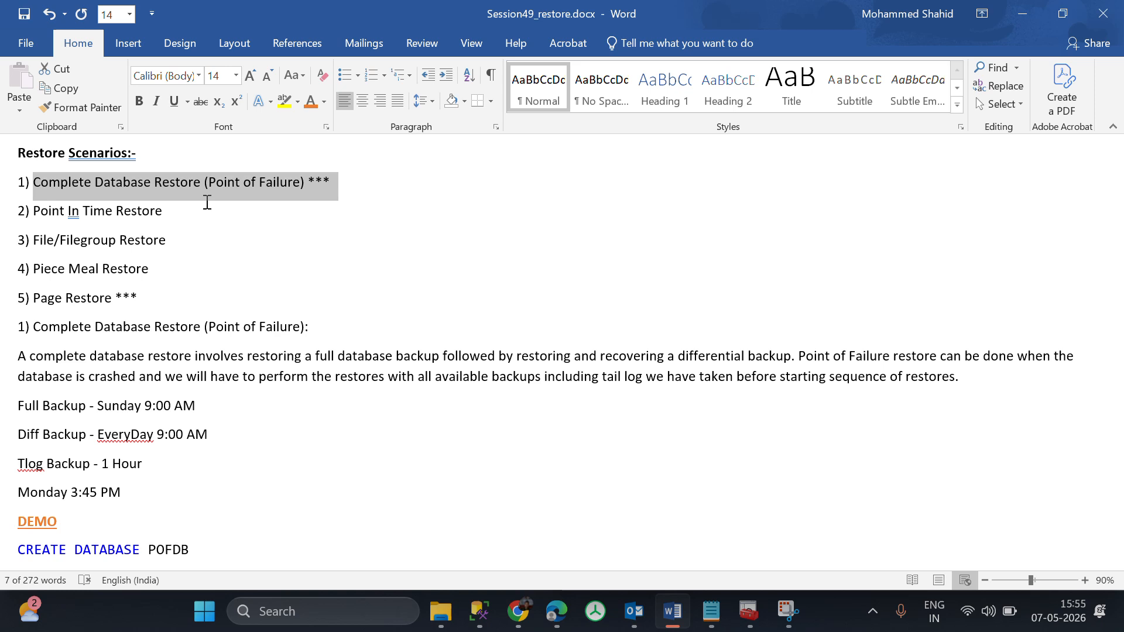
pyautogui.click(182, 216)
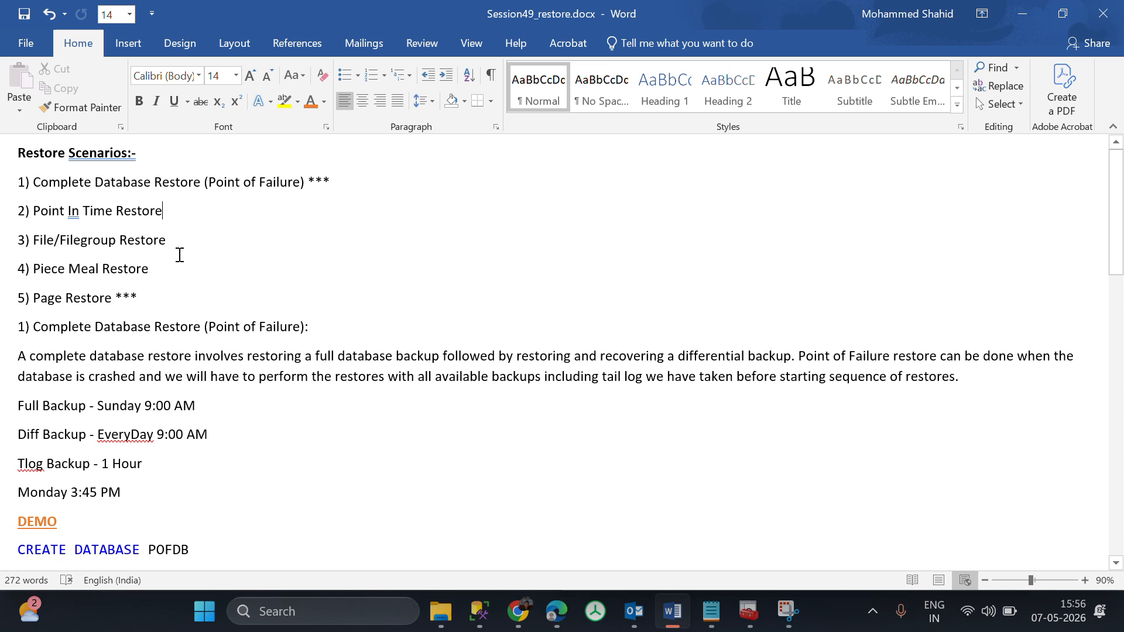
pyautogui.moveTo(165, 269); pyautogui.dragTo(32, 252)
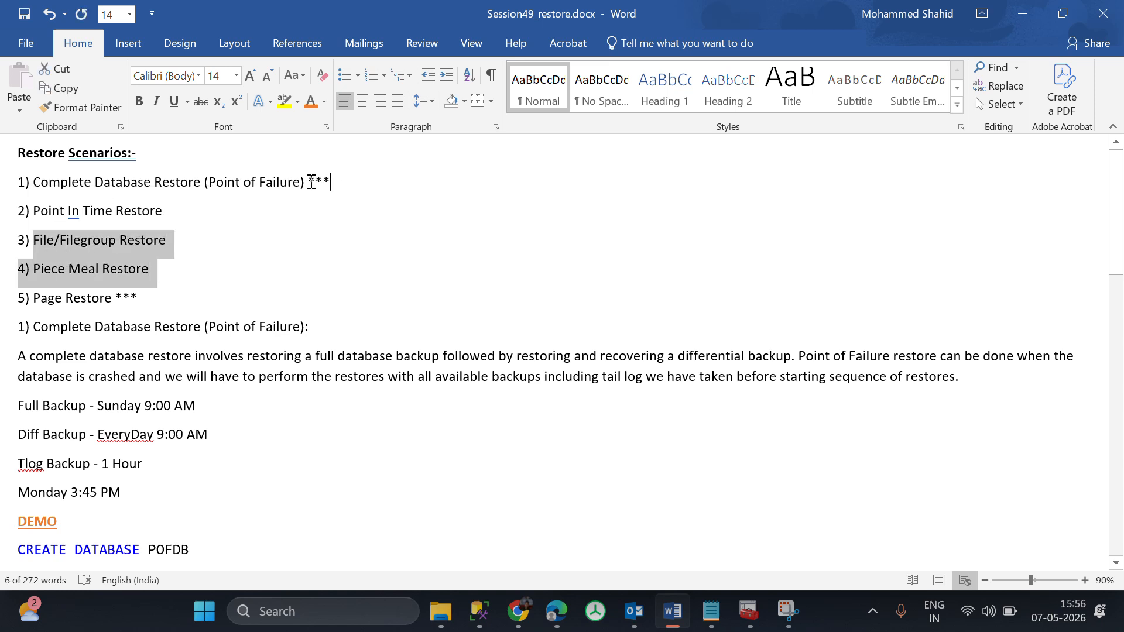
pyautogui.moveTo(311, 182); pyautogui.dragTo(39, 178)
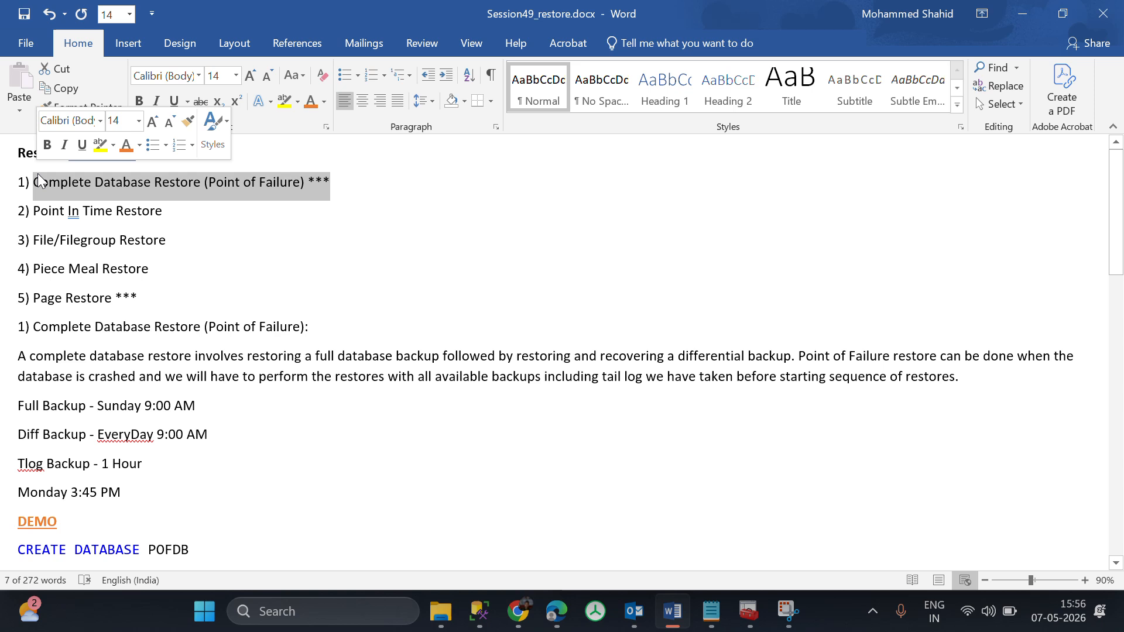
pyautogui.moveTo(12, 271); pyautogui.dragTo(13, 247)
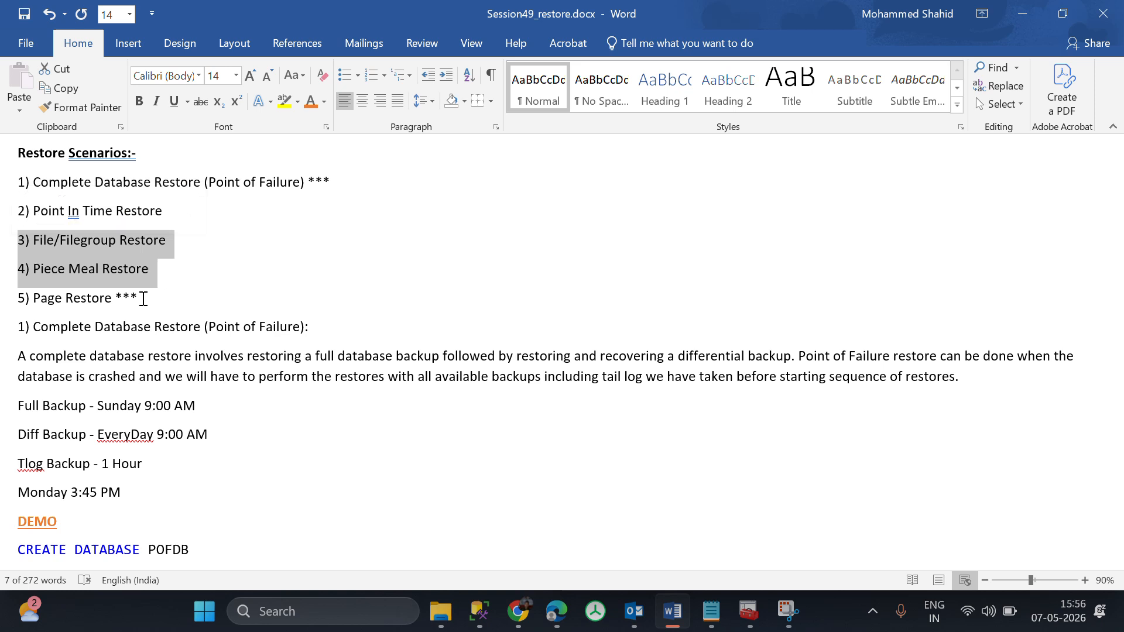
pyautogui.click(1, 302)
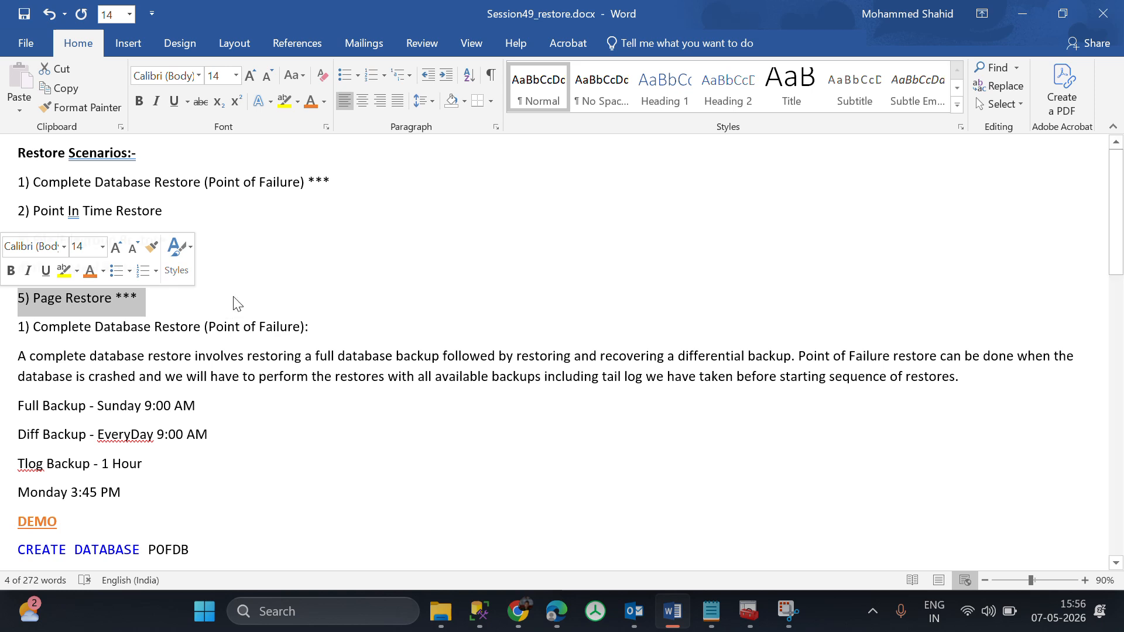
pyautogui.scroll(-1, 386, 271)
pyautogui.scroll(1, 388, 273)
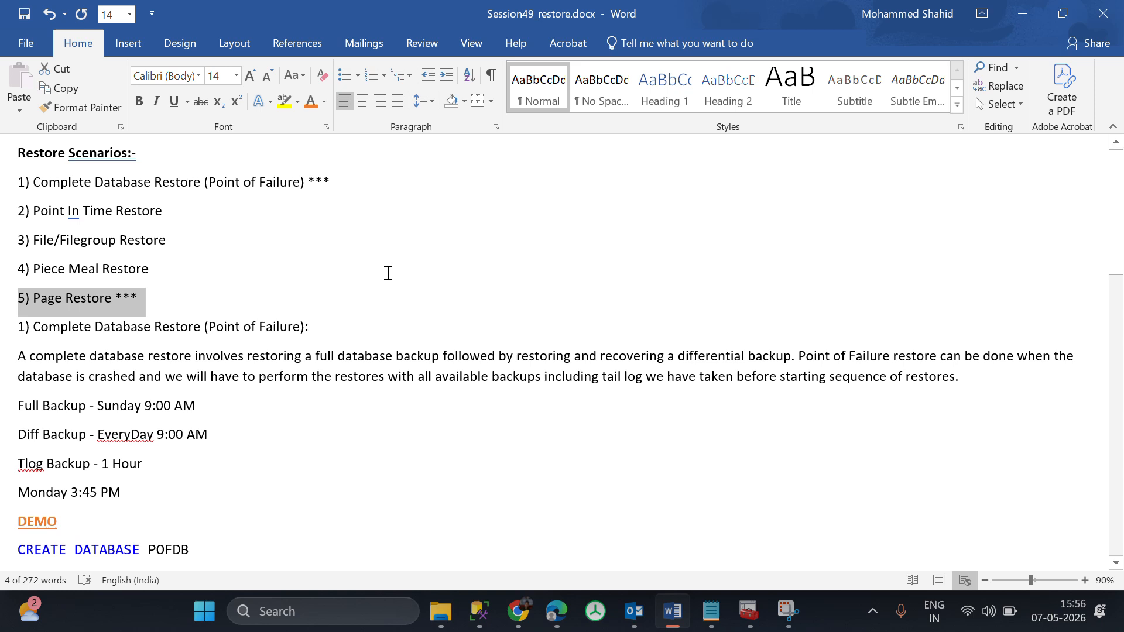
pyautogui.click(14, 182)
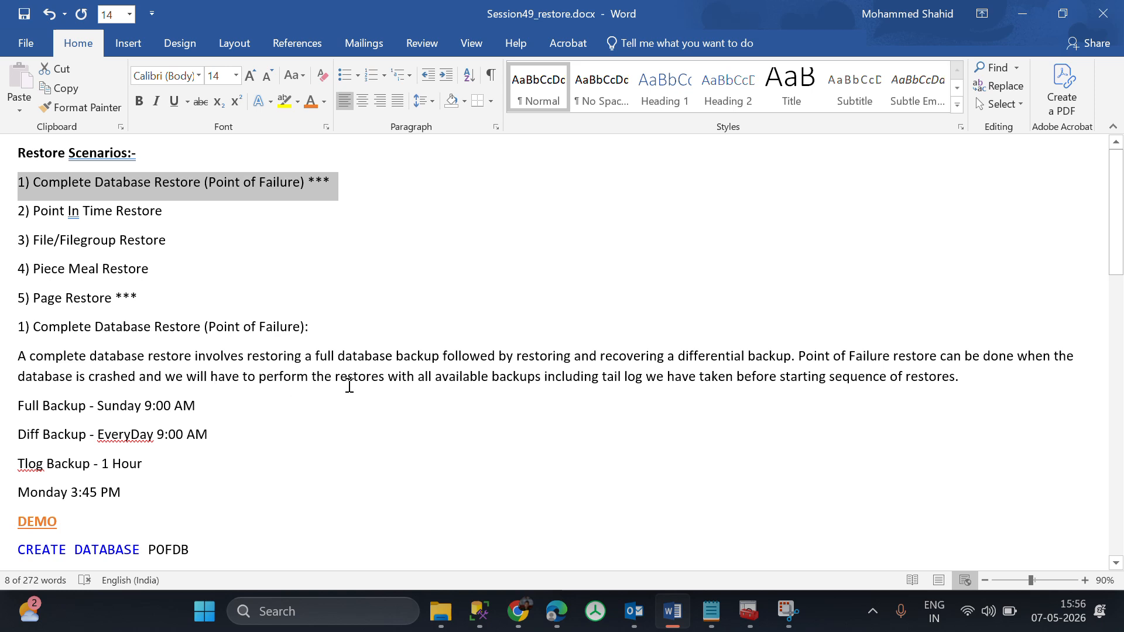
pyautogui.moveTo(624, 378); pyautogui.dragTo(815, 396)
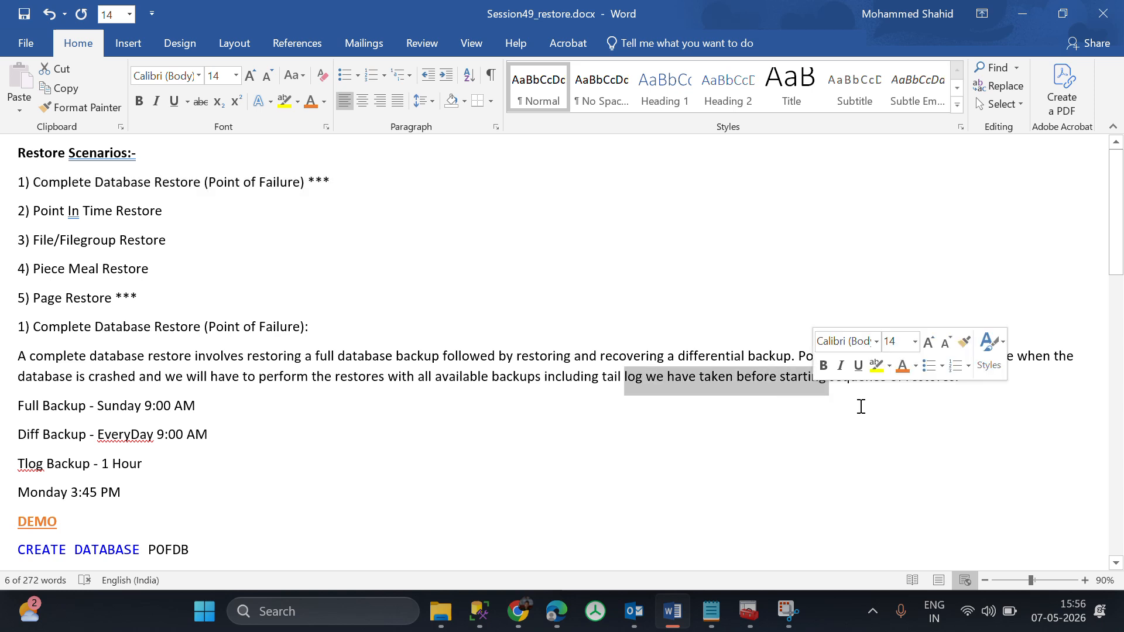
pyautogui.scroll(-1, 1020, 457)
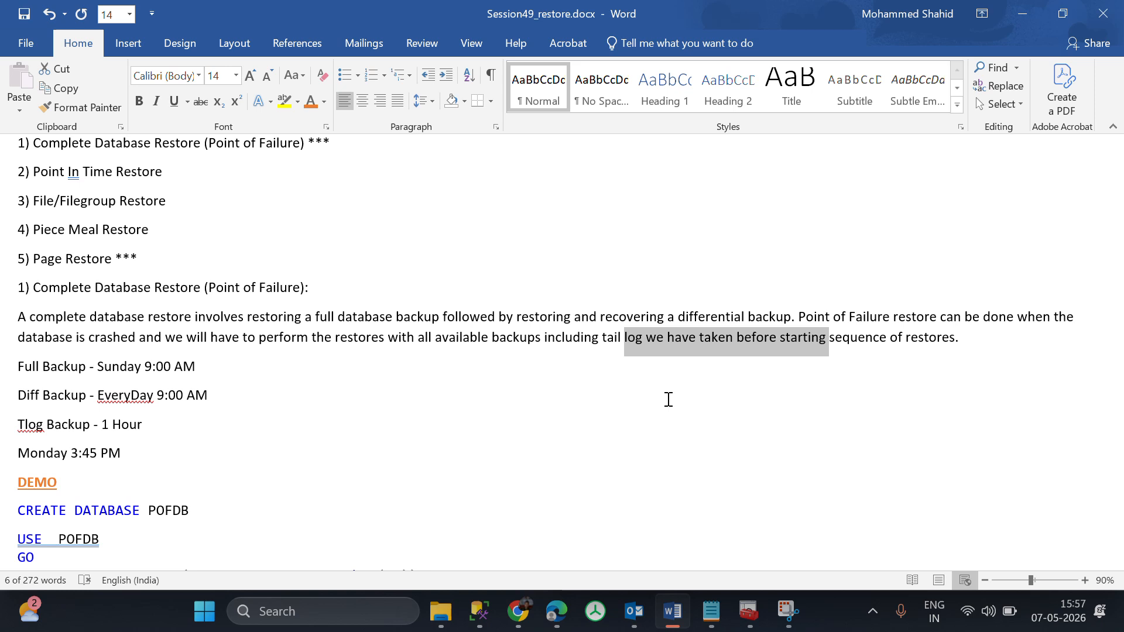
pyautogui.scroll(-1, 669, 399)
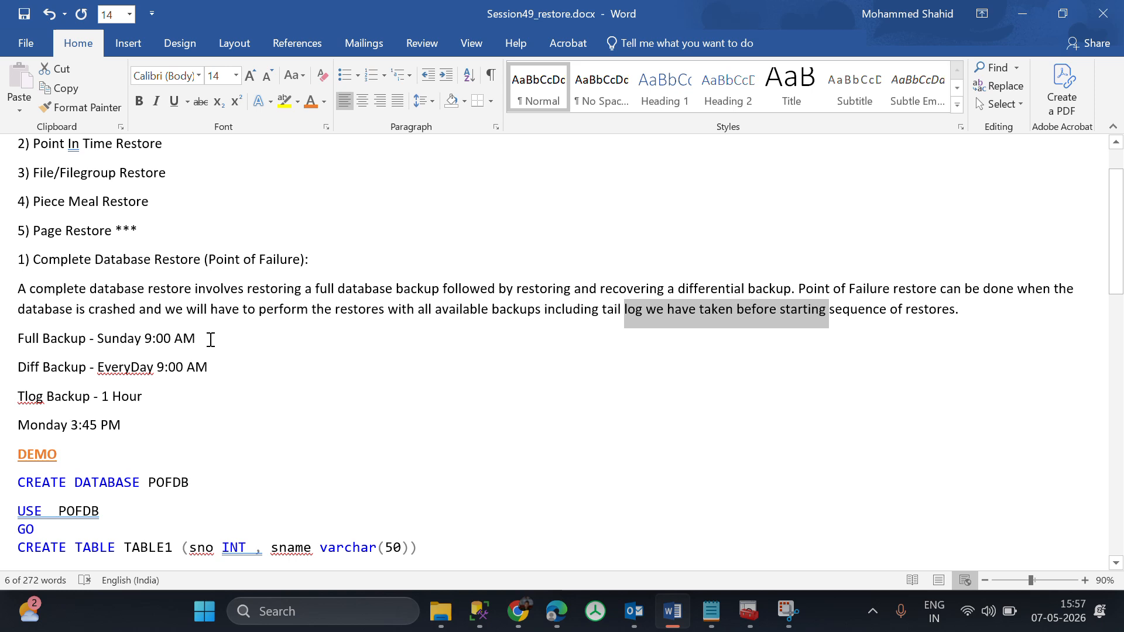
# Examine the example schedule of full, differential and transaction log backups and the Monday failure time.
pyautogui.moveTo(210, 340); pyautogui.dragTo(16, 339)
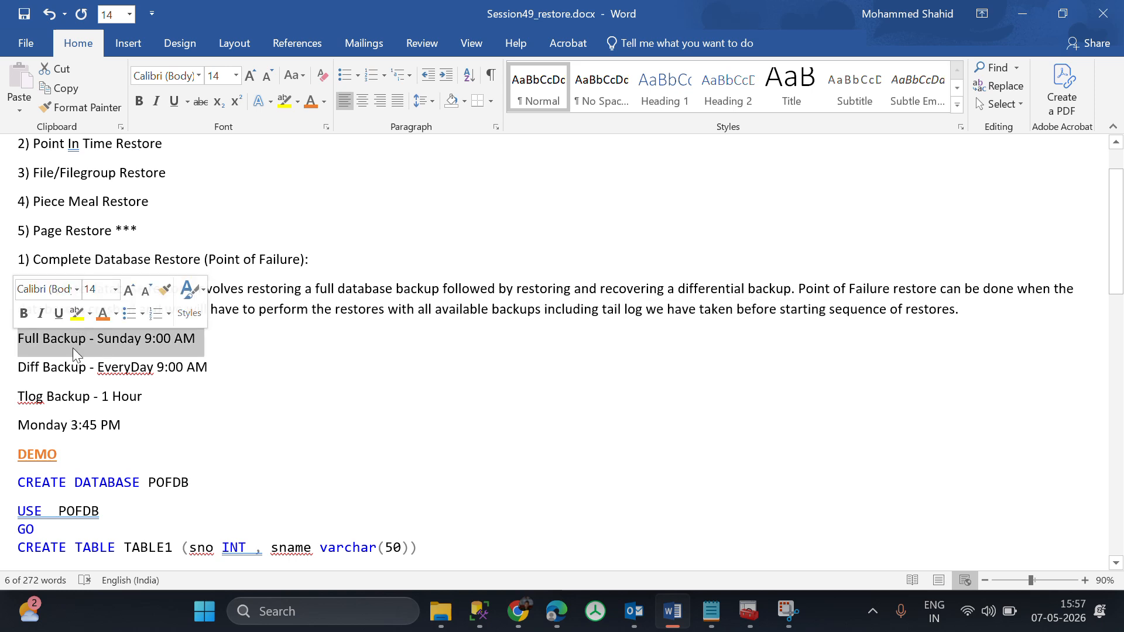
pyautogui.moveTo(216, 369); pyautogui.dragTo(17, 370)
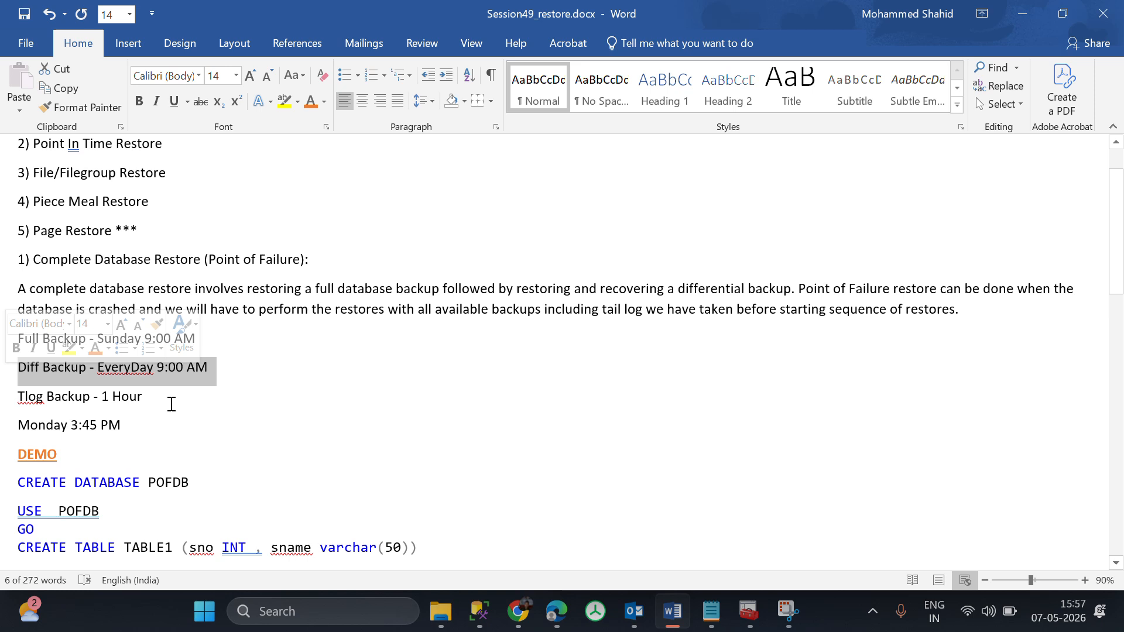
pyautogui.moveTo(172, 404); pyautogui.dragTo(18, 403)
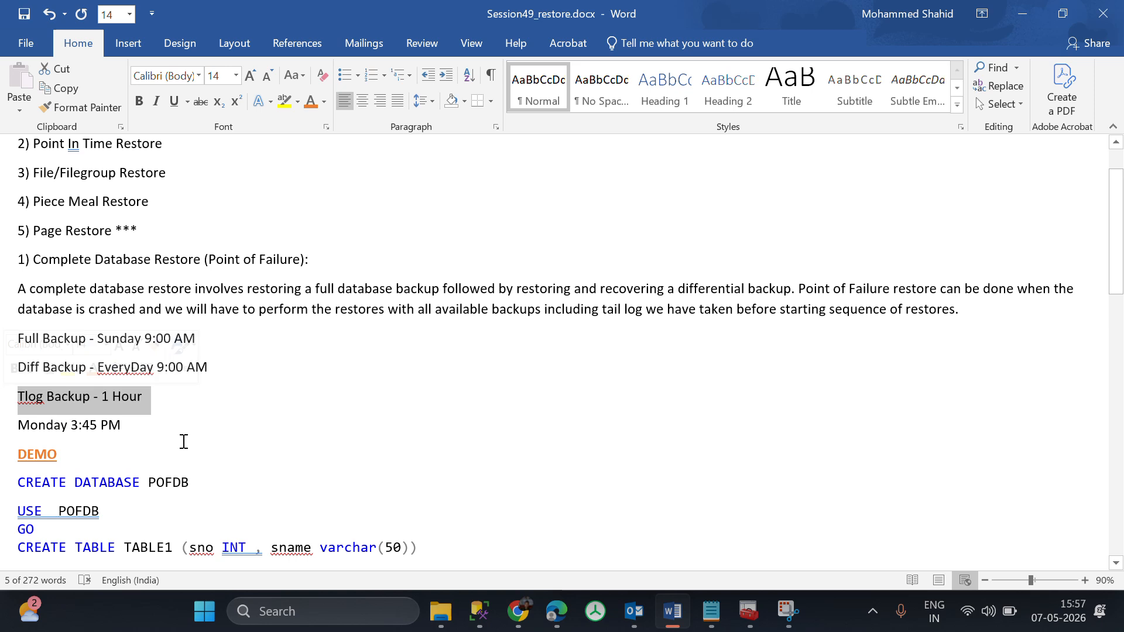
pyautogui.click(280, 390)
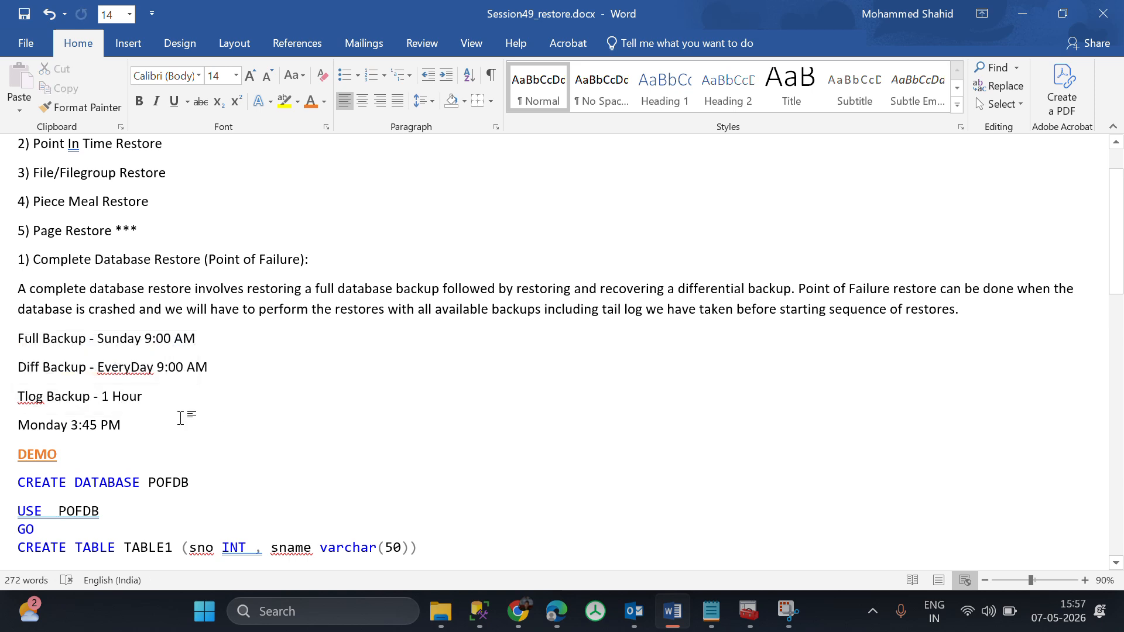
pyautogui.moveTo(175, 424); pyautogui.dragTo(17, 424)
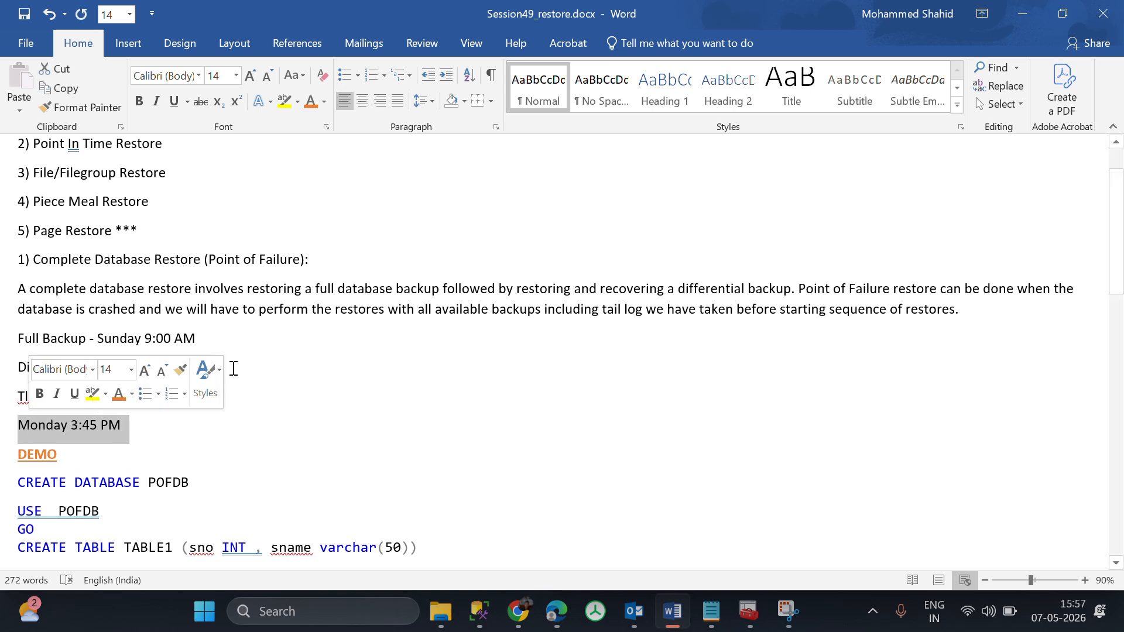
pyautogui.moveTo(200, 339); pyautogui.dragTo(18, 343)
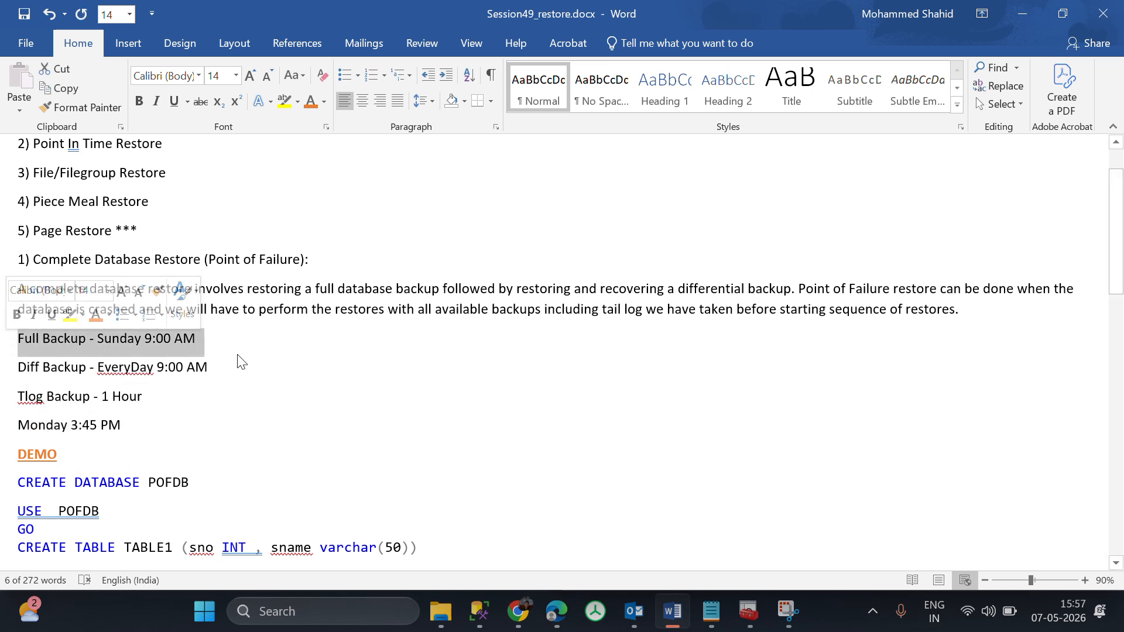
pyautogui.moveTo(234, 364); pyautogui.dragTo(21, 372)
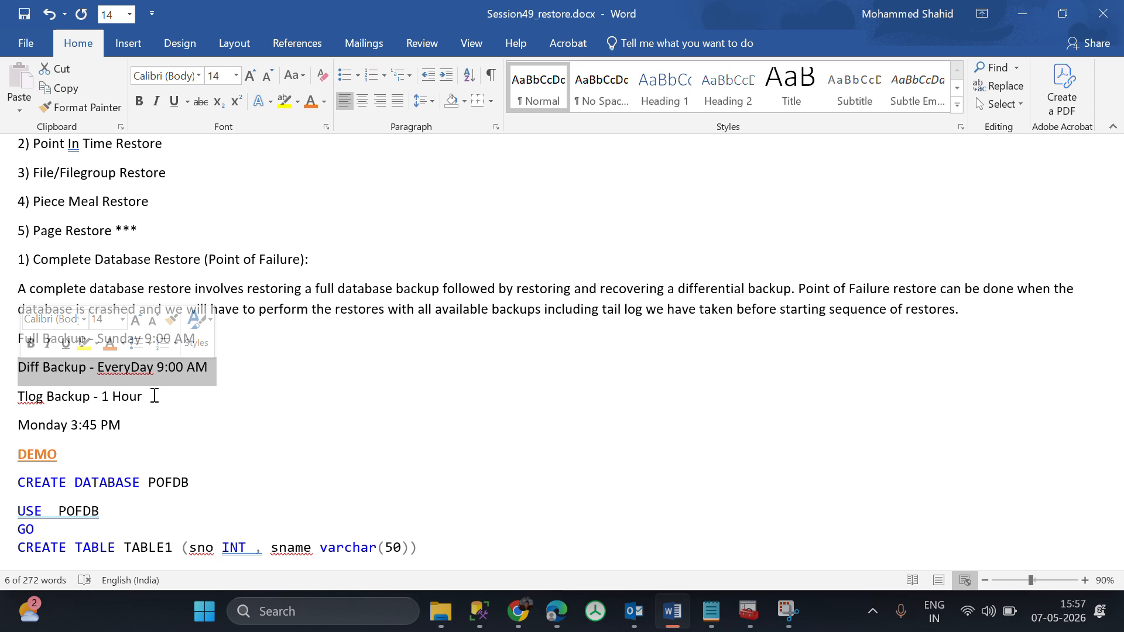
pyautogui.moveTo(120, 427); pyautogui.dragTo(125, 409)
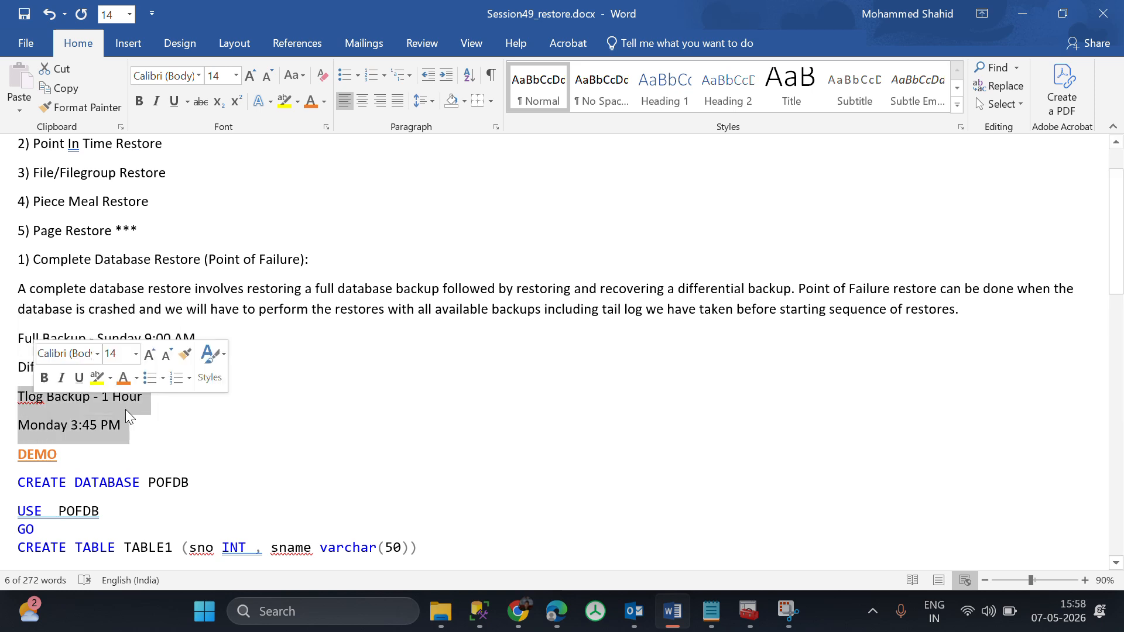
pyautogui.click(228, 433)
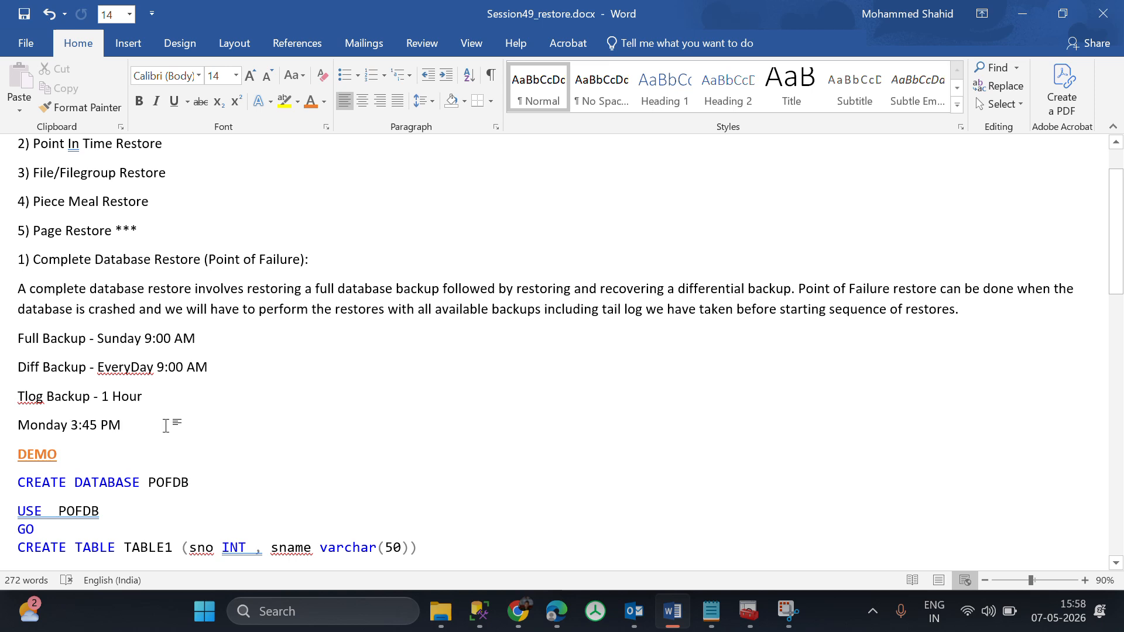
pyautogui.moveTo(153, 426); pyautogui.dragTo(82, 426)
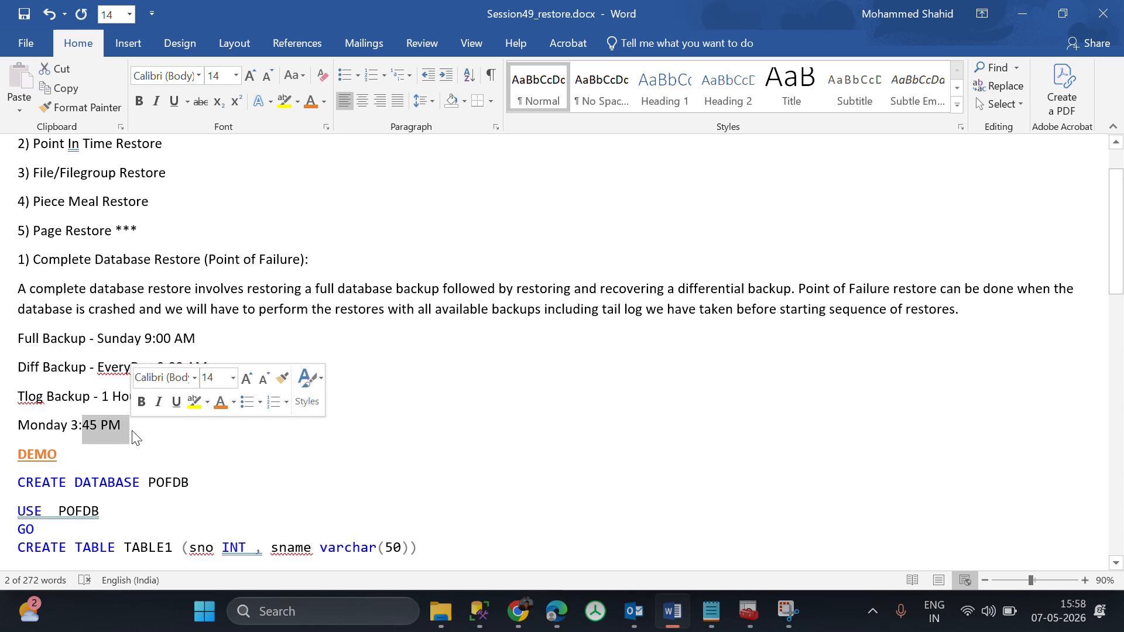
pyautogui.click(193, 446)
# Select the whole demo script, from CREATE DATABASE POFDB through the closing RESTORE DATABASE comment.
pyautogui.scroll(-2, 193, 444)
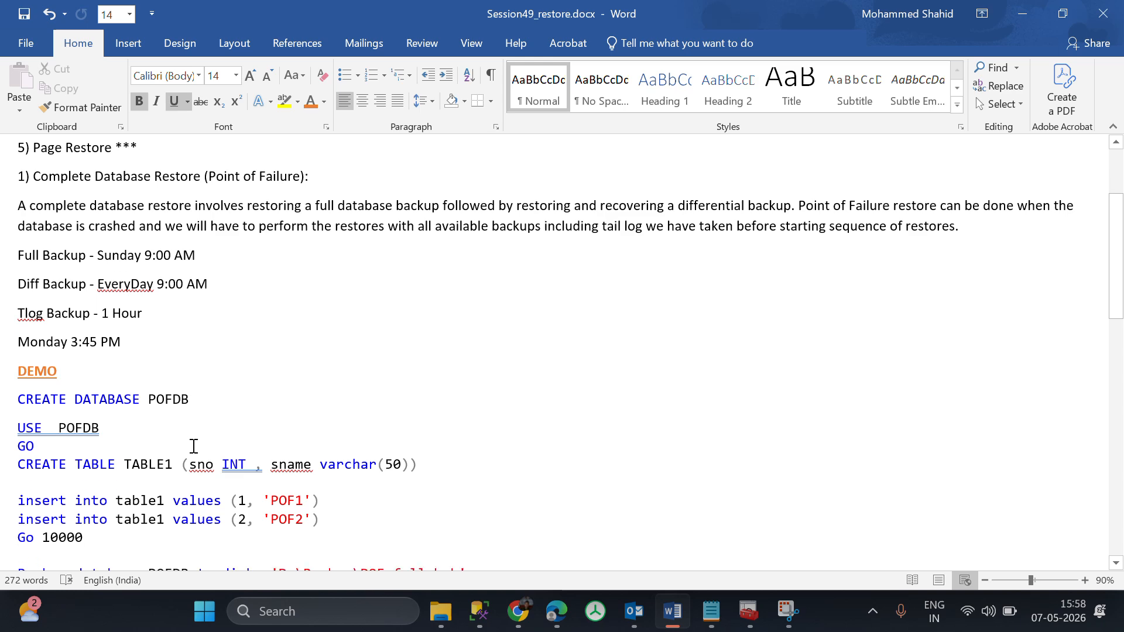
pyautogui.scroll(-2, 194, 446)
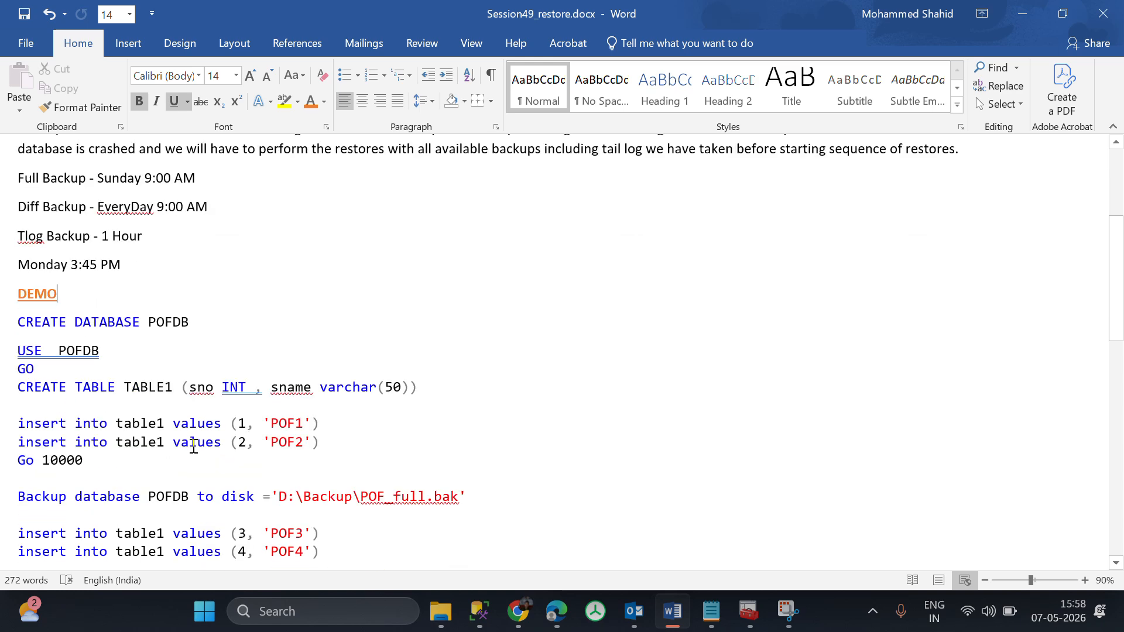
pyautogui.doubleClick(27, 328)
pyautogui.click(19, 328)
pyautogui.moveTo(34, 328); pyautogui.dragTo(433, 619)
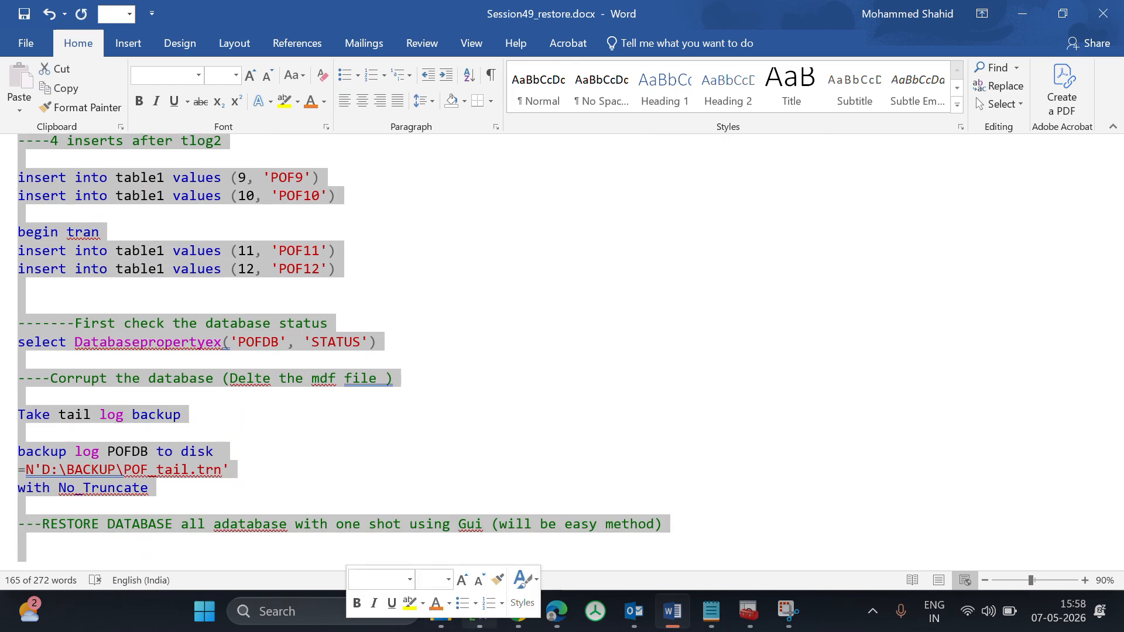
# Switch to SQL Server Management Studio and open a new query connected to the MSSQL2025 instance with Windows Authentication.
pyautogui.click(479, 611)
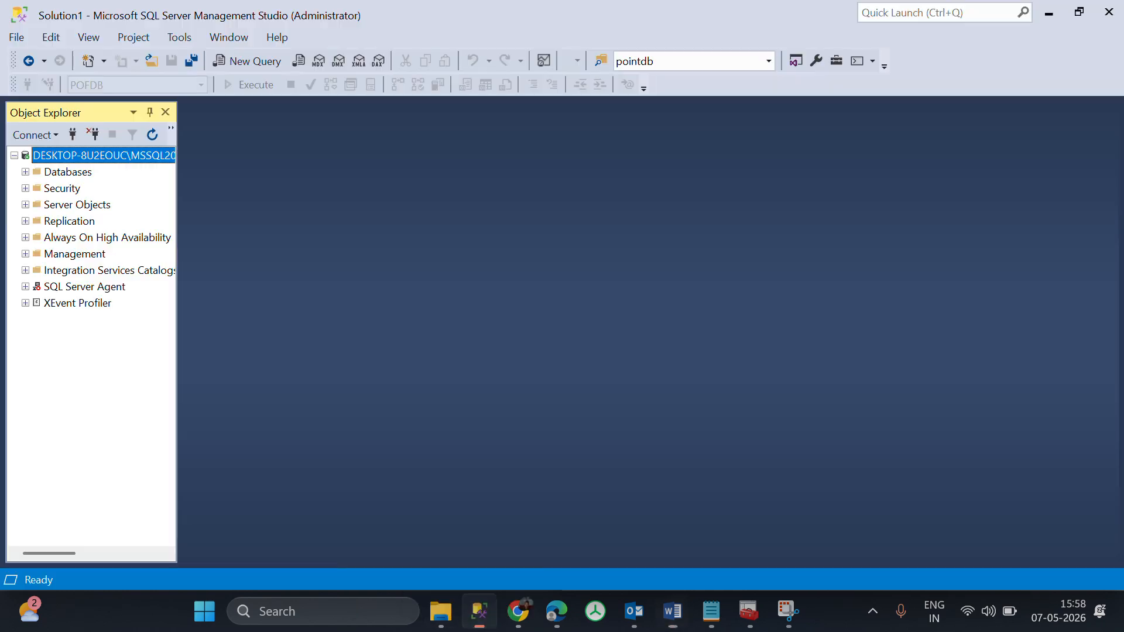
pyautogui.rightClick(69, 157)
pyautogui.click(114, 225)
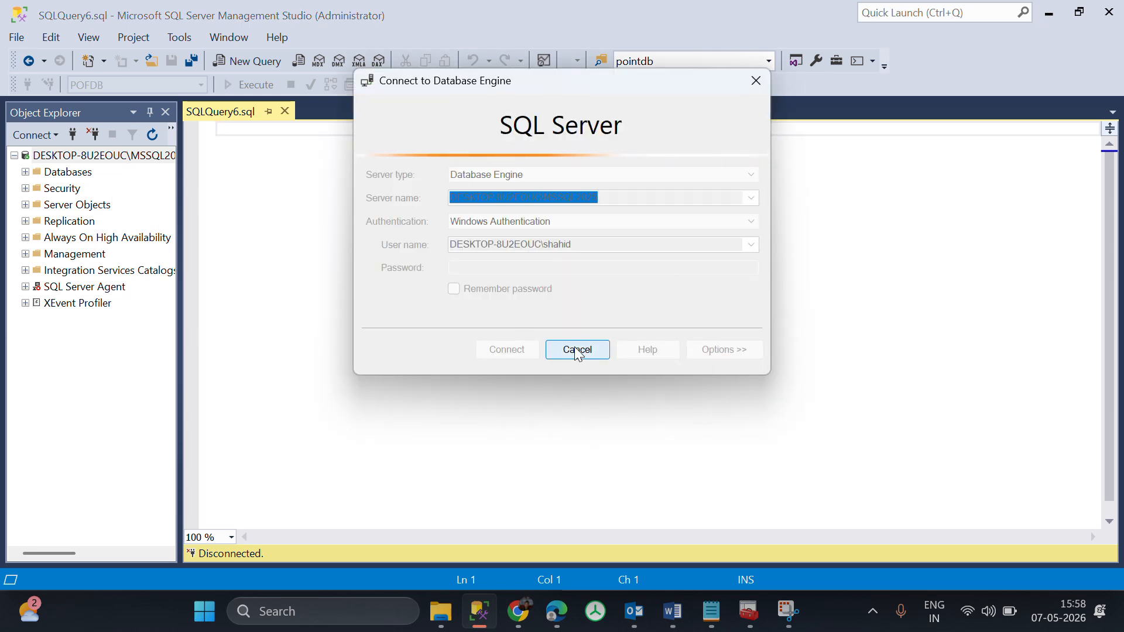
pyautogui.click(528, 351)
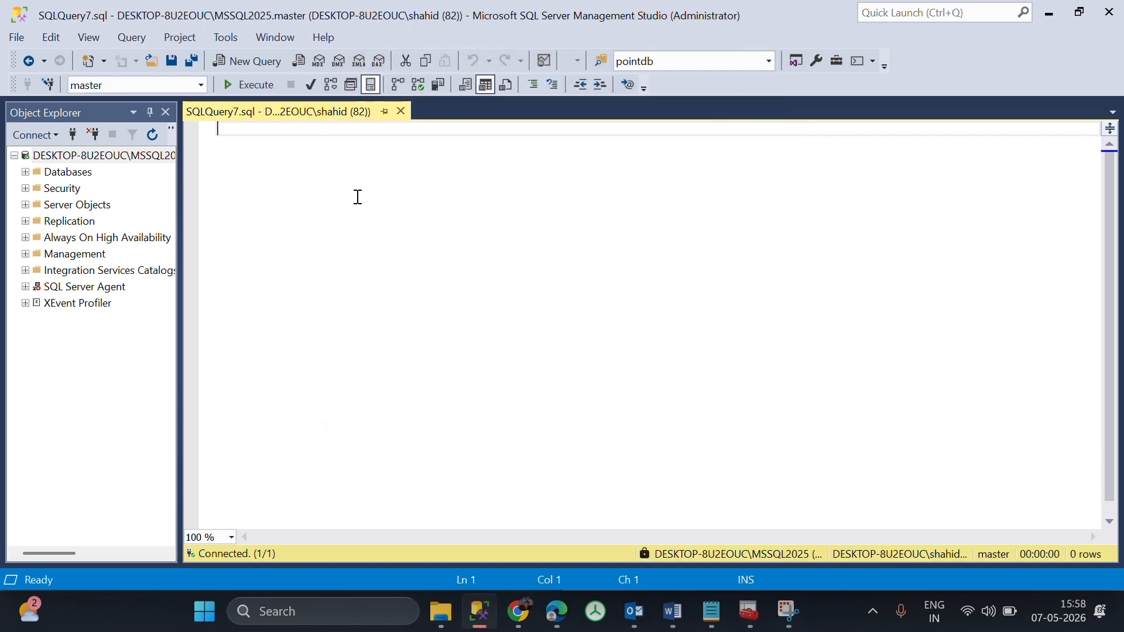
# Copy the selected demo script from the Word document into the empty SQL query, leaving the document's text in place.
pyautogui.click(672, 625)
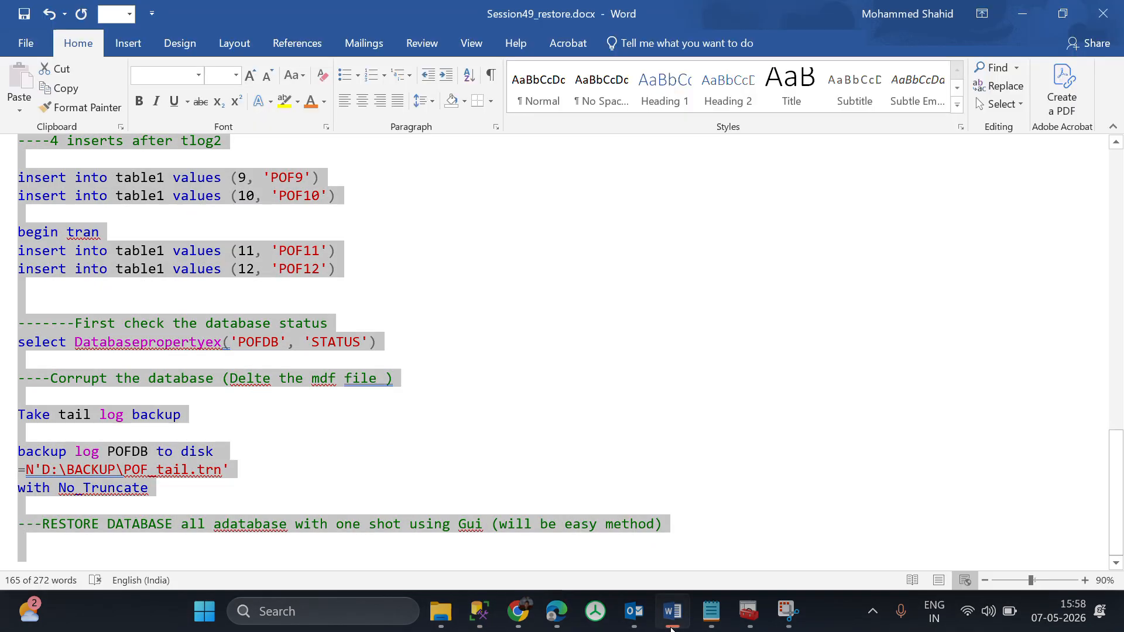
pyautogui.hotkey('ctrl', 'x')
pyautogui.hotkey('ctrl', 'z')
pyautogui.hotkey('alt', 'Tab')
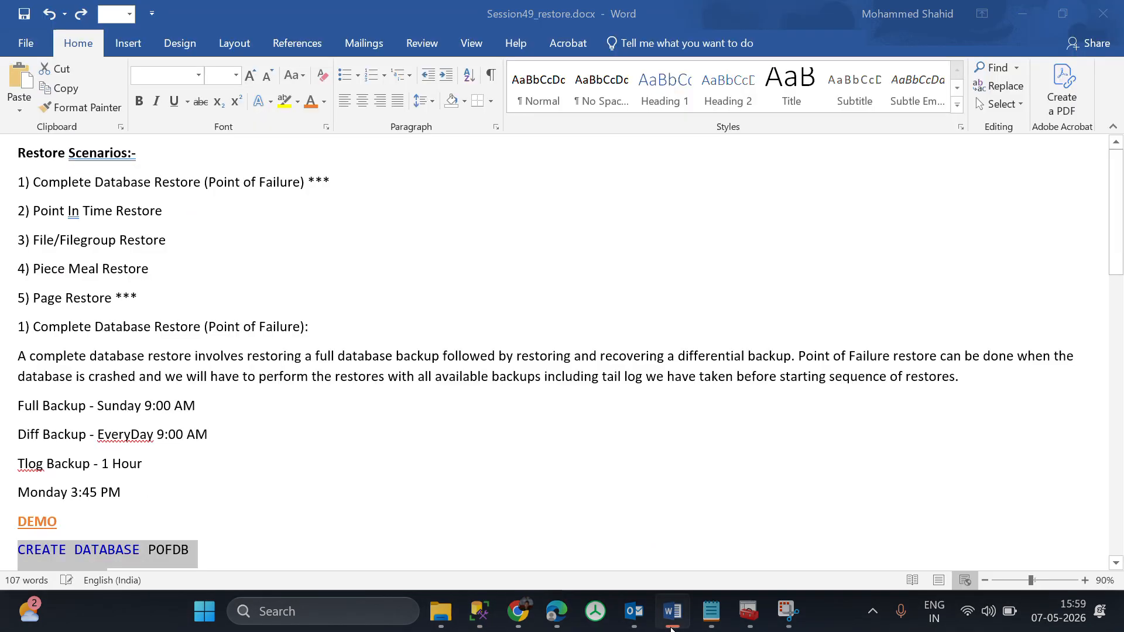
pyautogui.hotkey('ctrl', 'v')
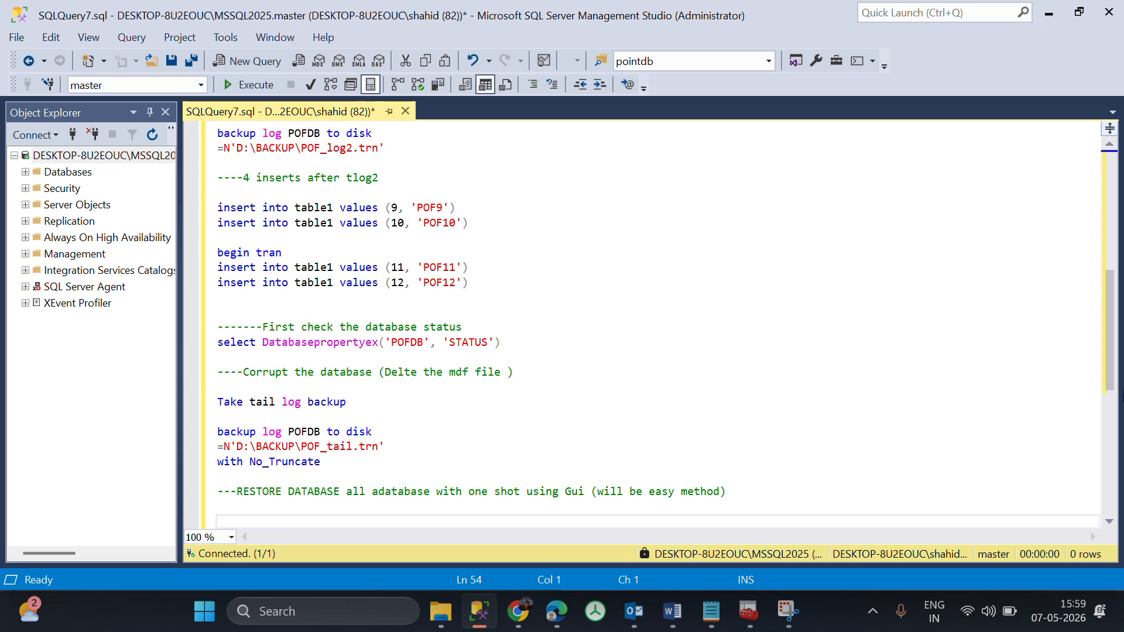
# Execute only the CREATE DATABASE POFDB statement at the start of the script.
pyautogui.moveTo(1110, 306); pyautogui.dragTo(1098, 188)
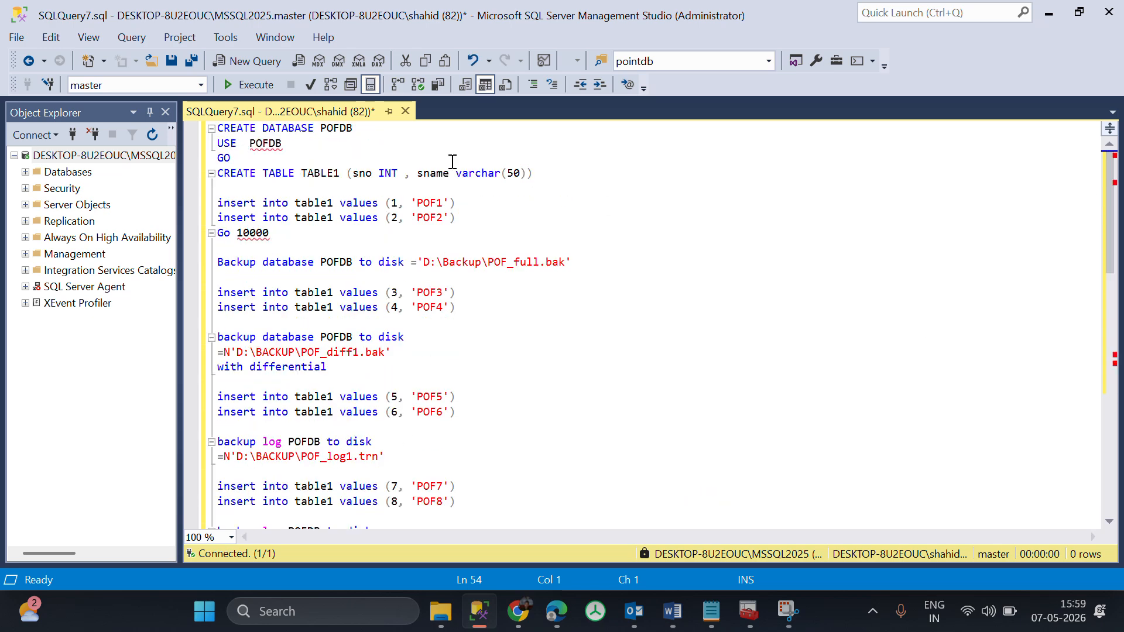
pyautogui.moveTo(276, 150)
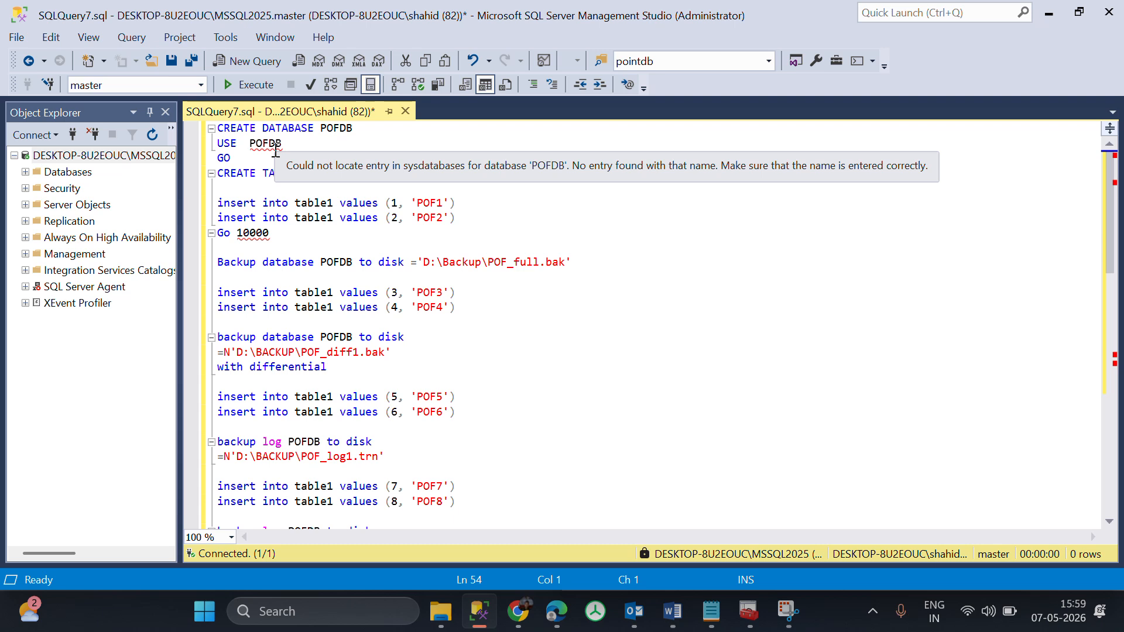
pyautogui.click(283, 188)
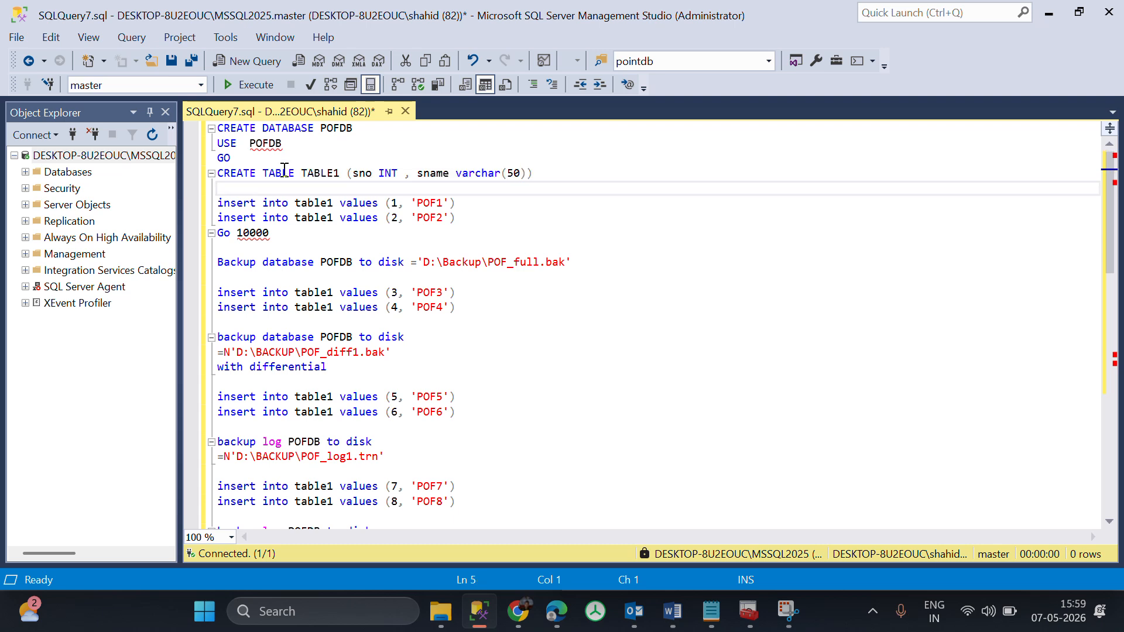
pyautogui.moveTo(353, 128); pyautogui.dragTo(177, 116)
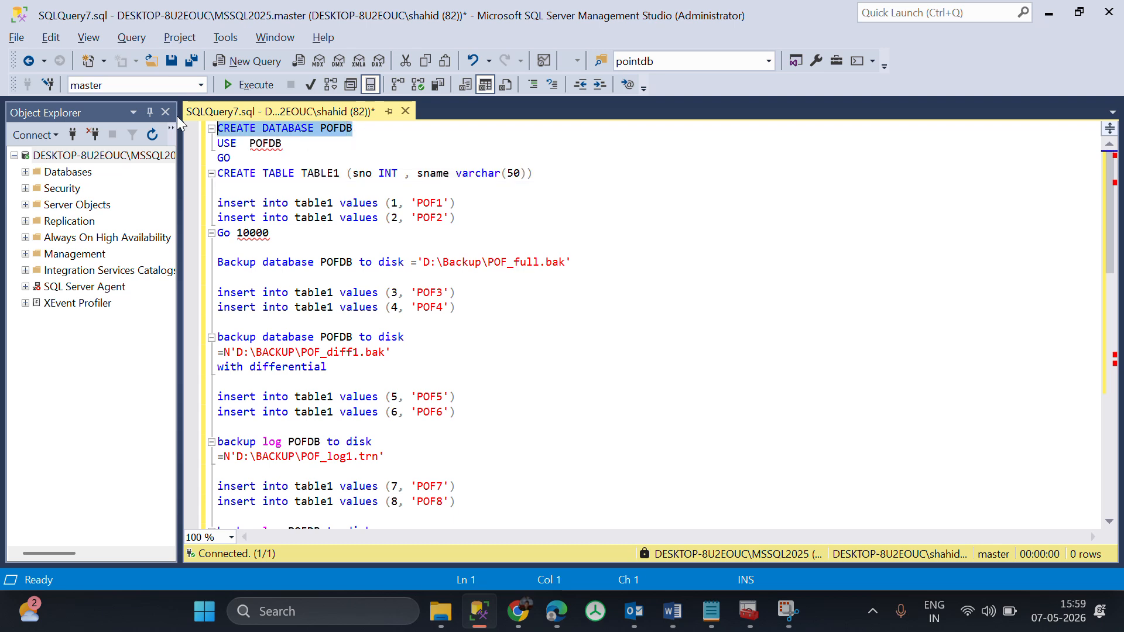
pyautogui.press('F5')
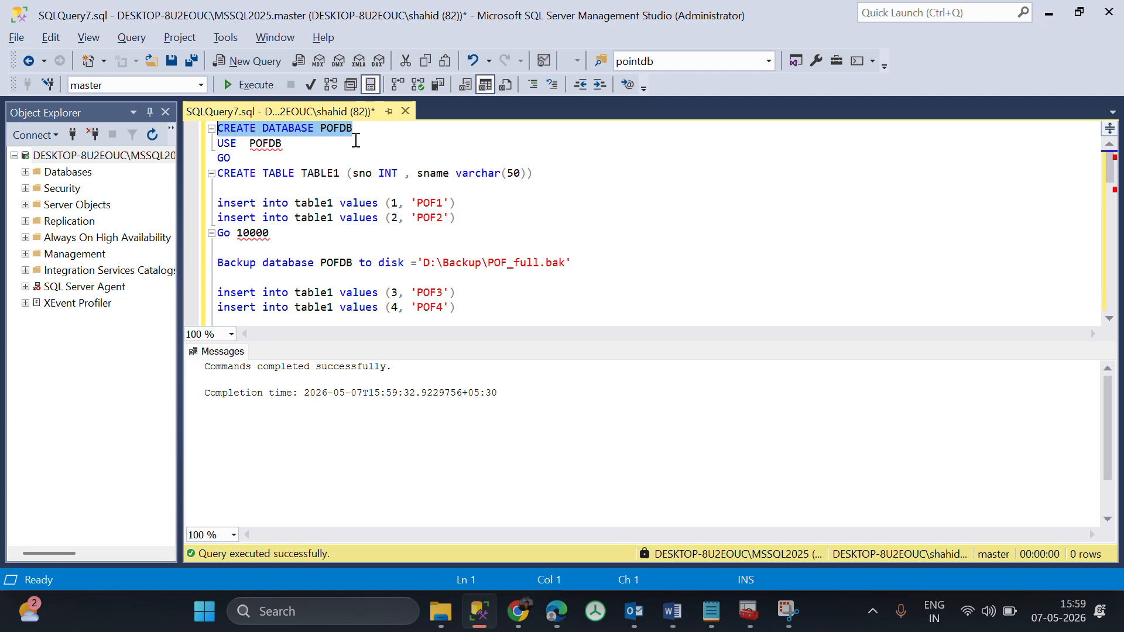
# Execute the USE POFDB and CREATE TABLE TABLE1 statements, and query the new table's top 1000 rows from the POFDB database tree.
pyautogui.moveTo(533, 173); pyautogui.dragTo(199, 143)
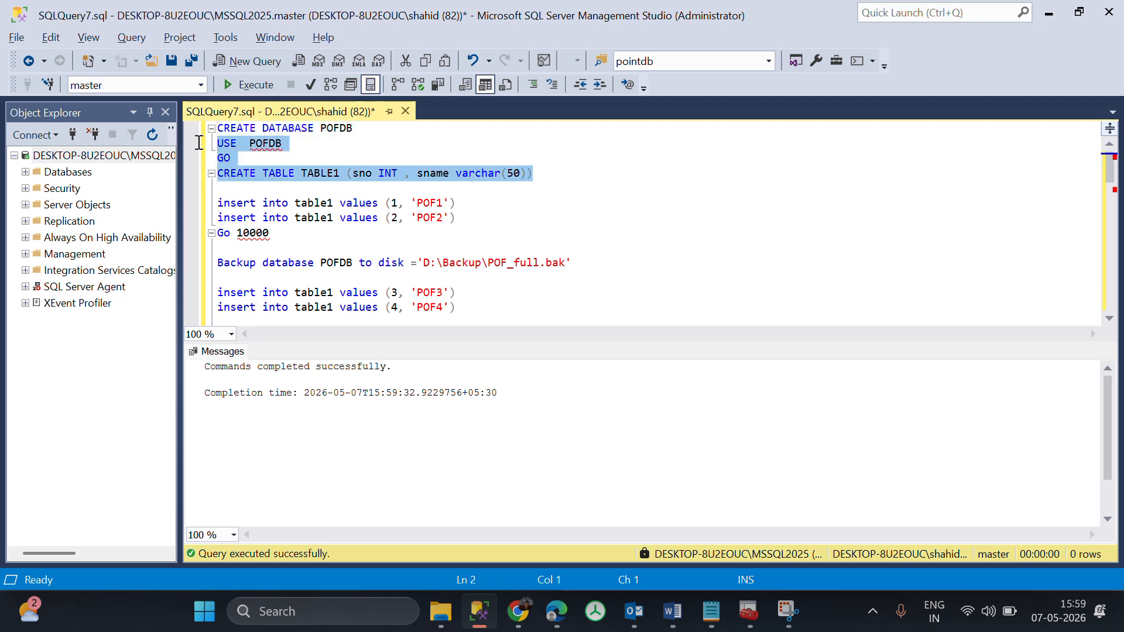
pyautogui.press('F5')
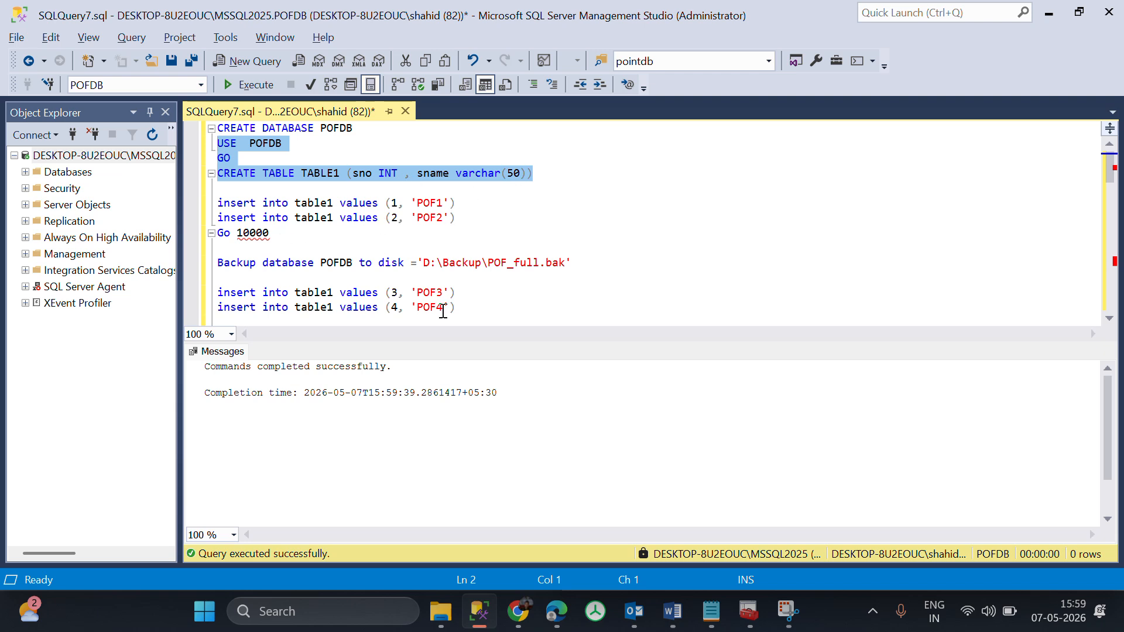
pyautogui.click(25, 172)
pyautogui.click(37, 287)
pyautogui.click(48, 319)
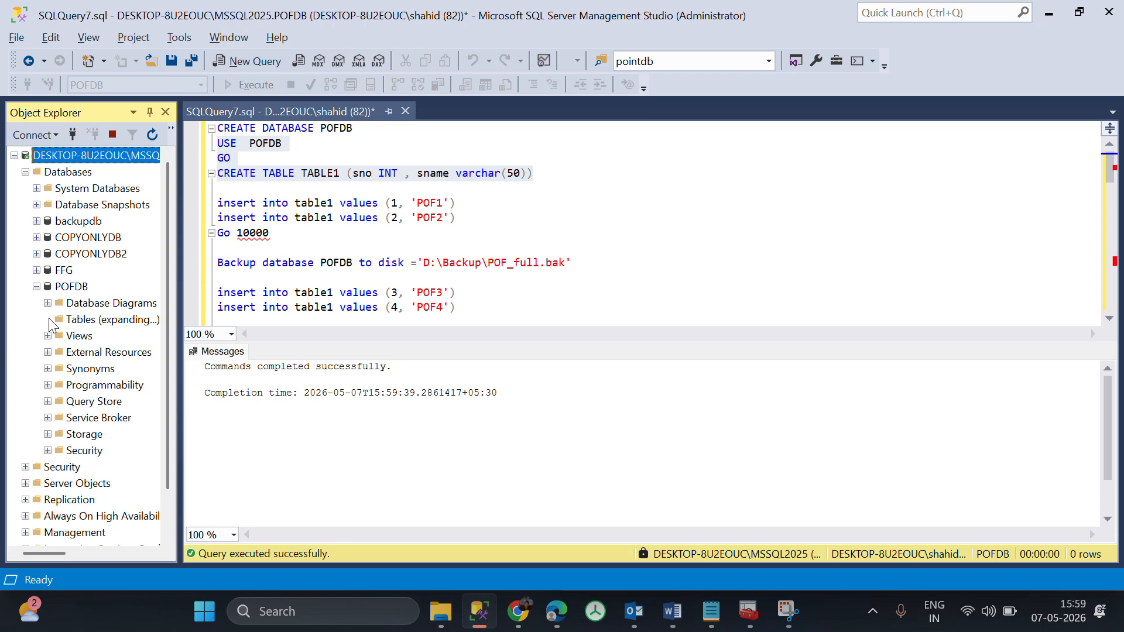
pyautogui.rightClick(93, 400)
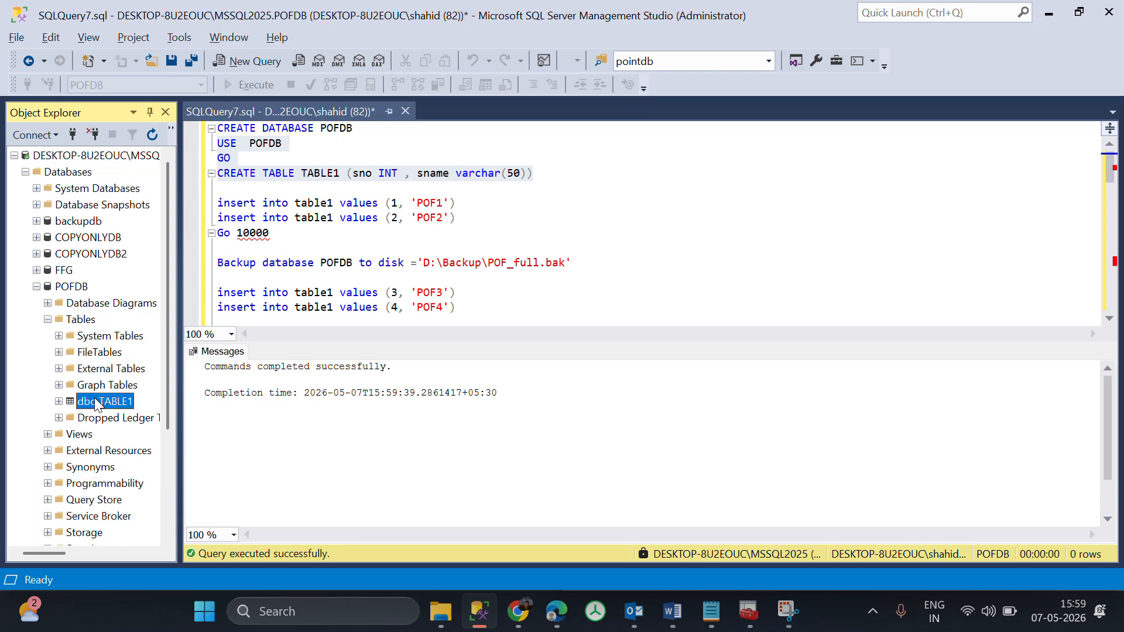
pyautogui.click(202, 288)
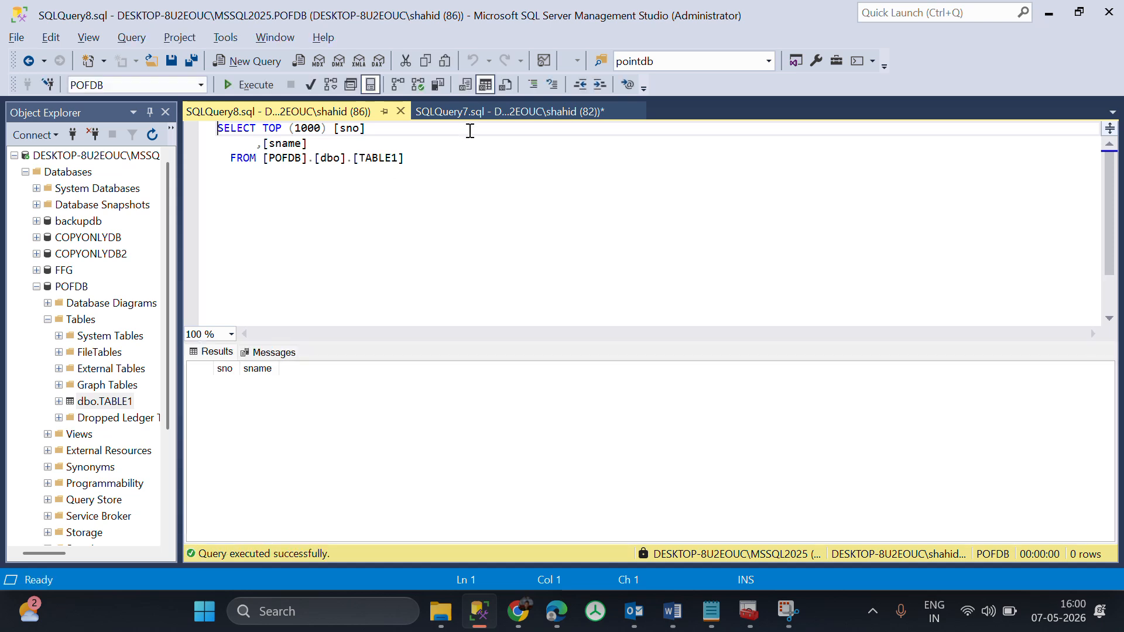
# Execute only the inserts of (1, 'POF1') and (2, 'POF2') in the script, and rerun the TABLE1 select query.
pyautogui.click(503, 114)
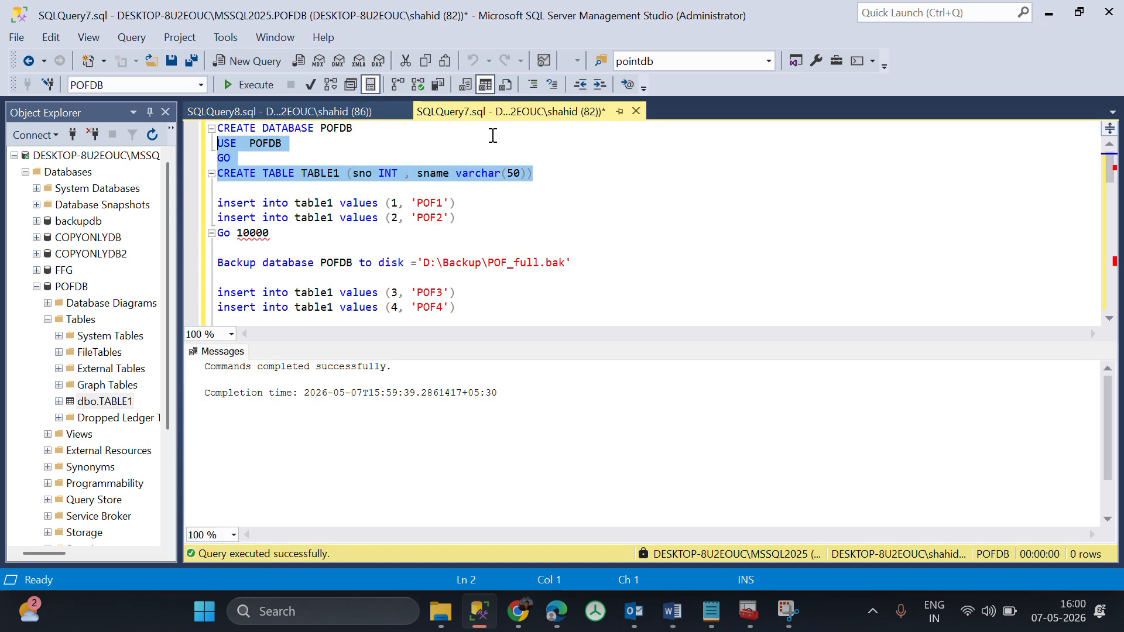
pyautogui.moveTo(457, 218); pyautogui.dragTo(206, 238)
pyautogui.press('F5')
pyautogui.click(269, 233)
pyautogui.click(374, 235)
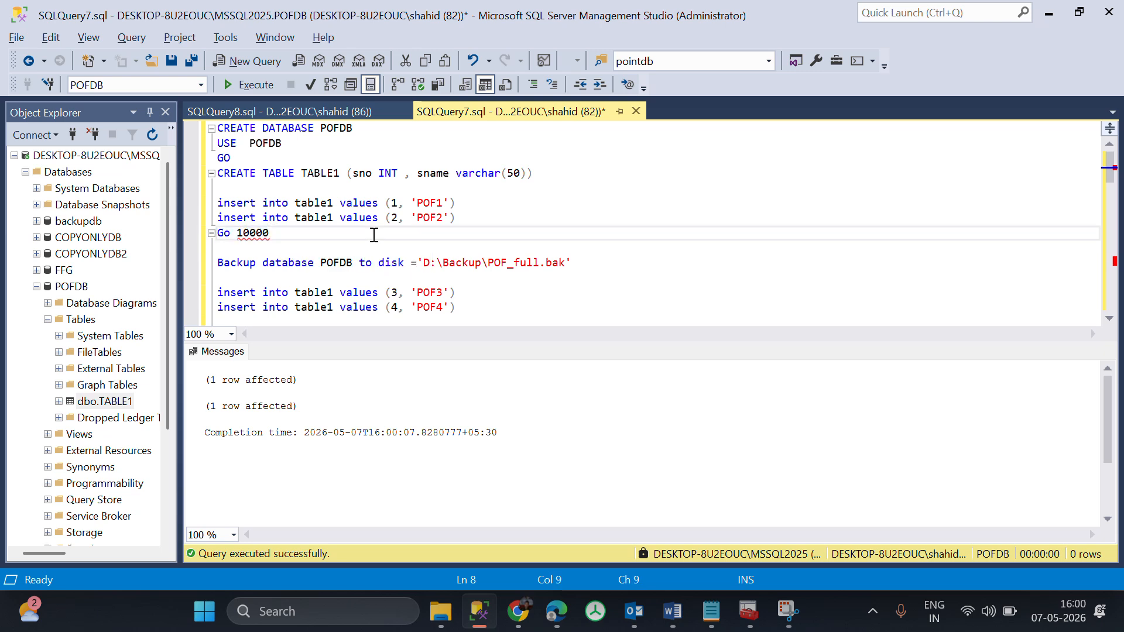
pyautogui.click(334, 116)
pyautogui.click(324, 201)
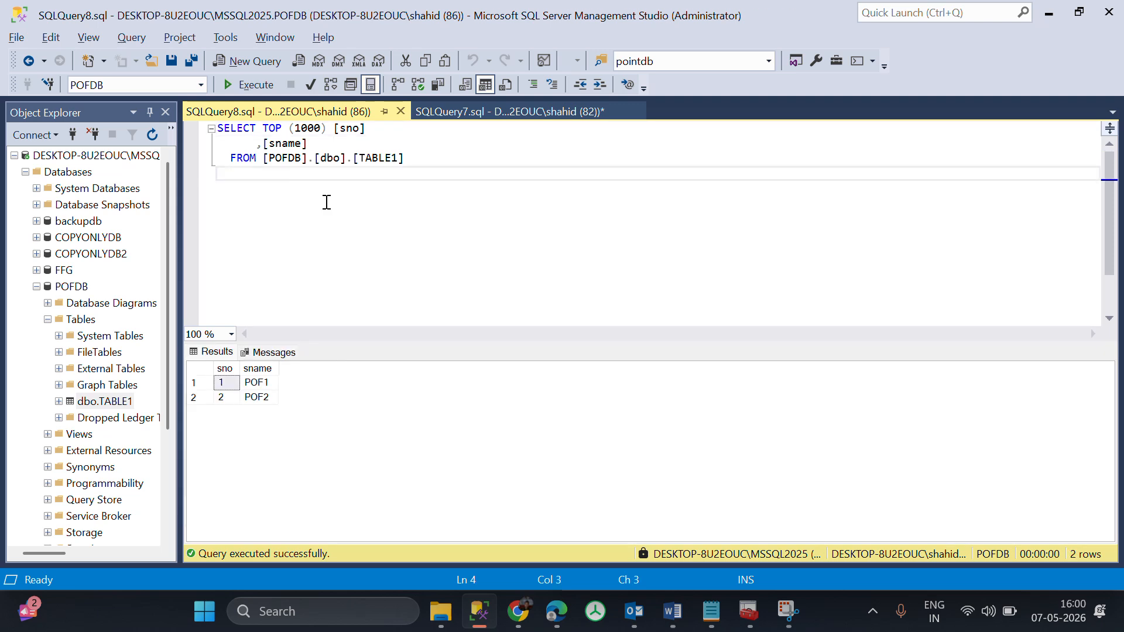
pyautogui.click(514, 120)
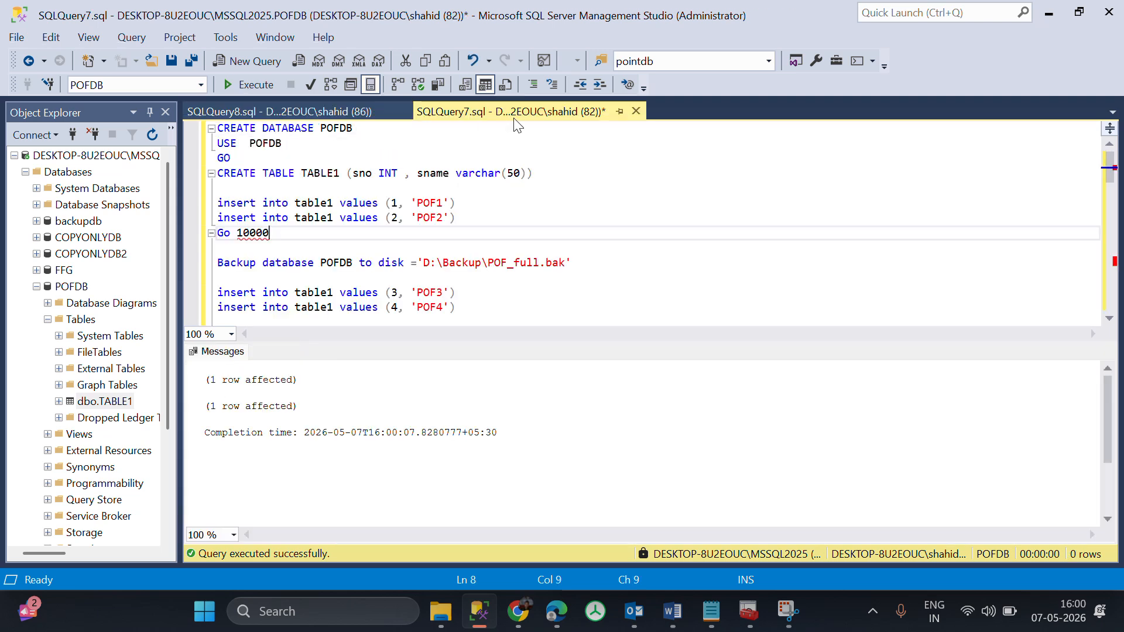
pyautogui.click(288, 244)
pyautogui.moveTo(269, 232); pyautogui.dragTo(252, 231)
pyautogui.moveTo(252, 231)
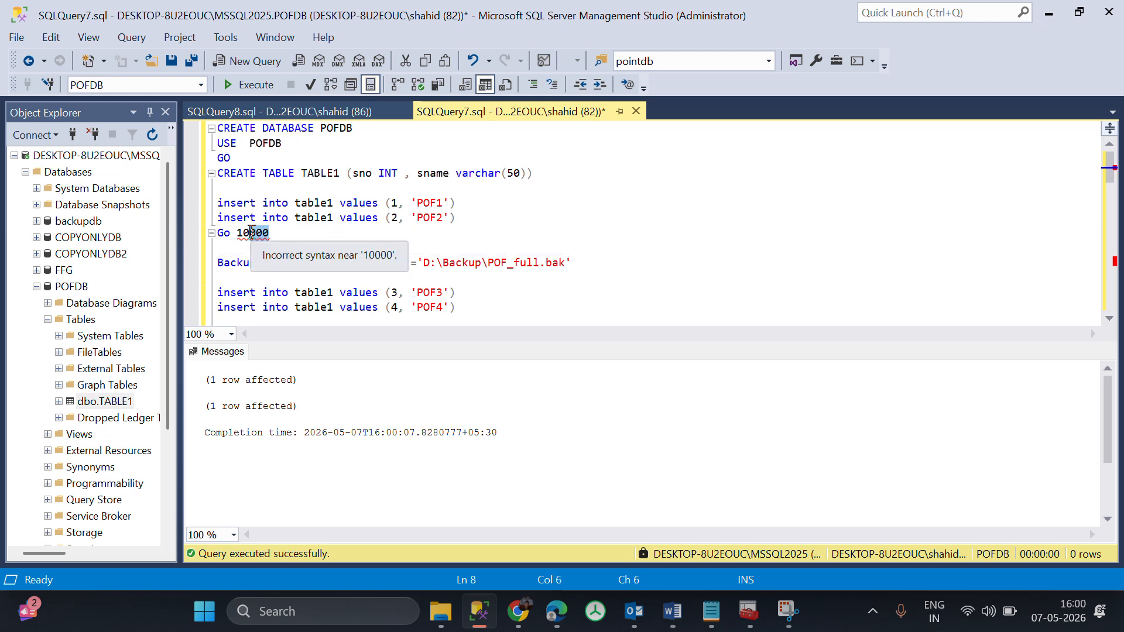
pyautogui.click(579, 209)
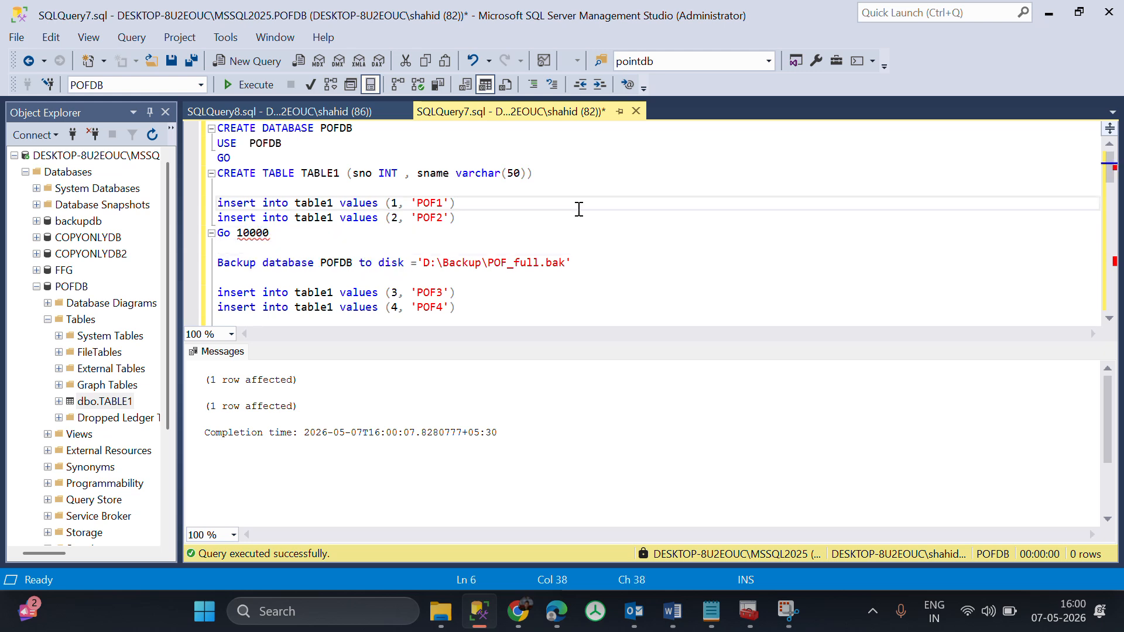
pyautogui.click(465, 215)
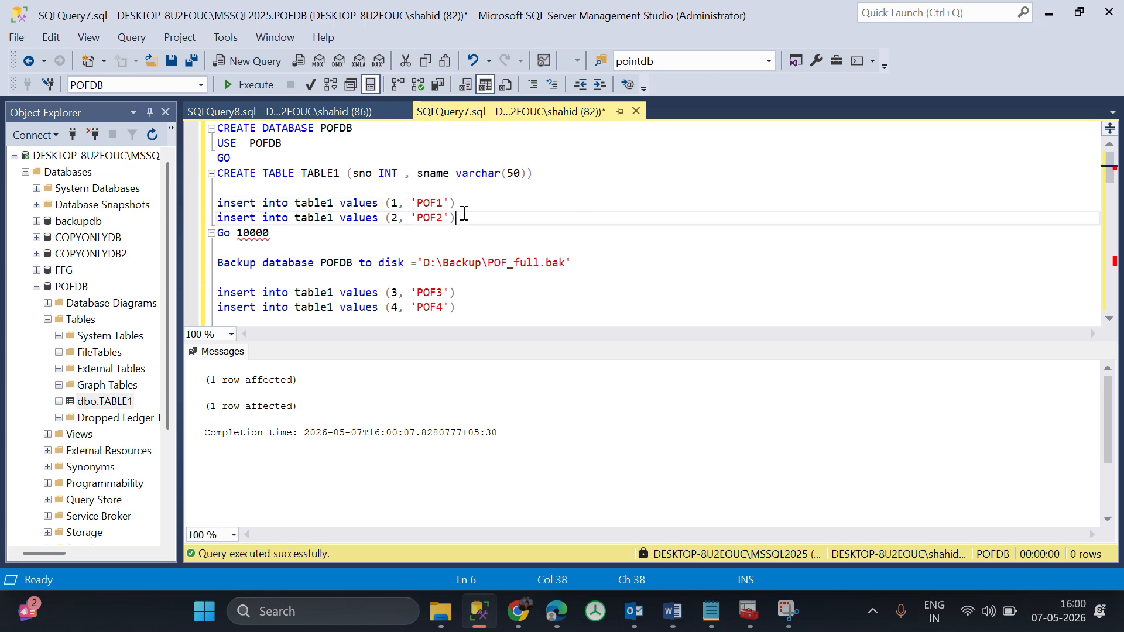
pyautogui.click(317, 113)
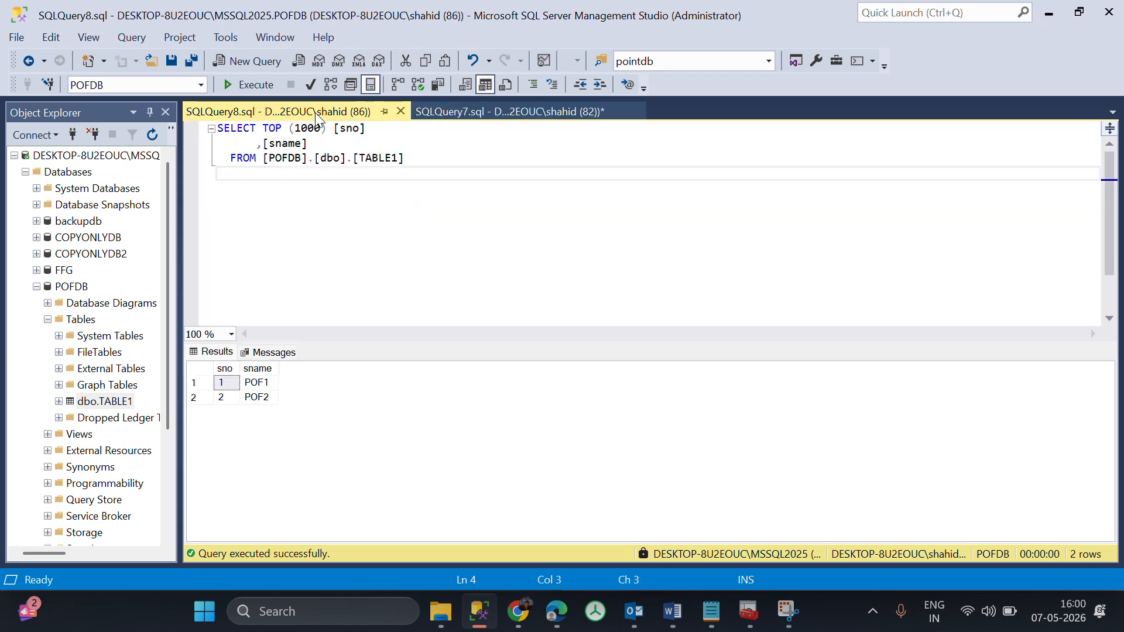
# Execute the script's full backup of POFDB to D:\Backup\POF_full.bak.
pyautogui.click(510, 111)
pyautogui.moveTo(600, 268); pyautogui.dragTo(215, 264)
pyautogui.press('F5')
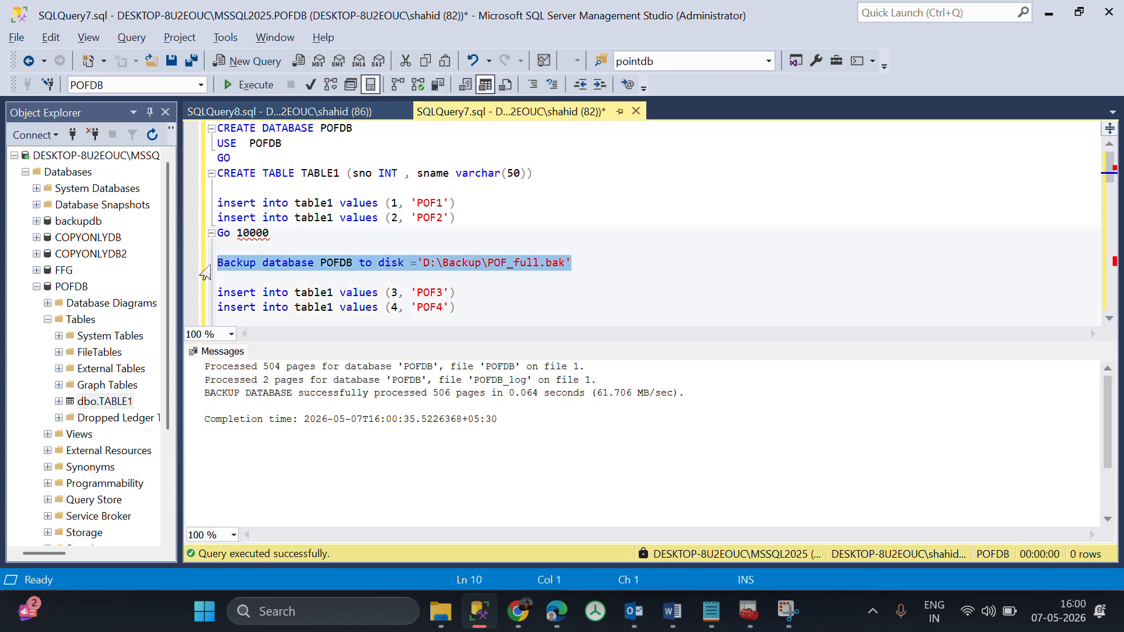
# Open the D:\Backup folder in File Explorer to check for the full backup file.
pyautogui.press('super+e')
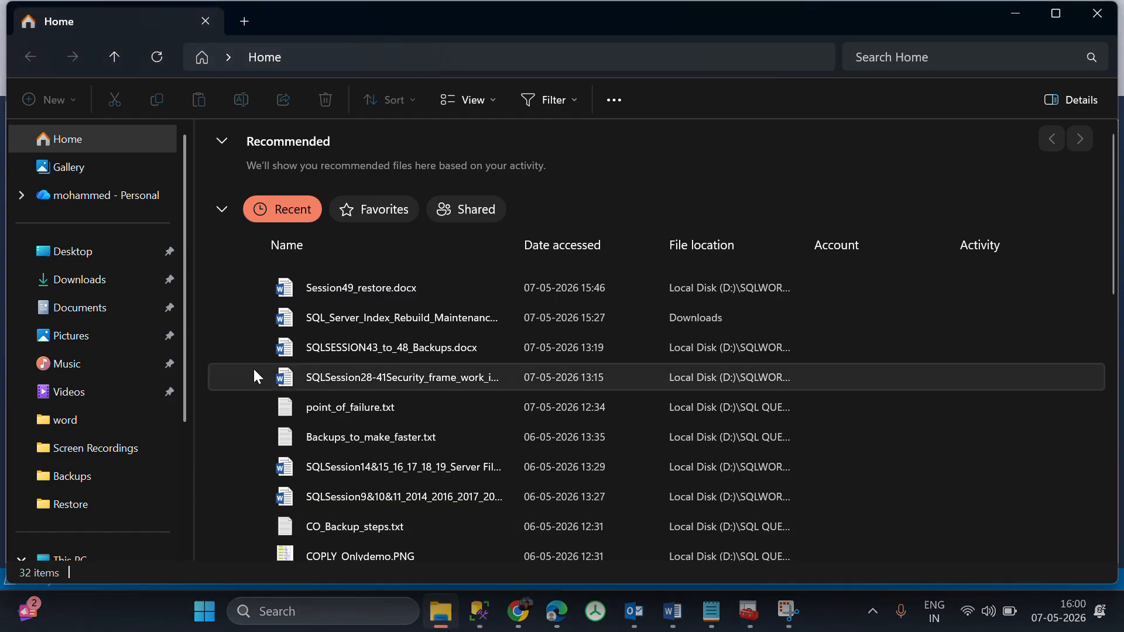
pyautogui.click(88, 507)
pyautogui.click(95, 479)
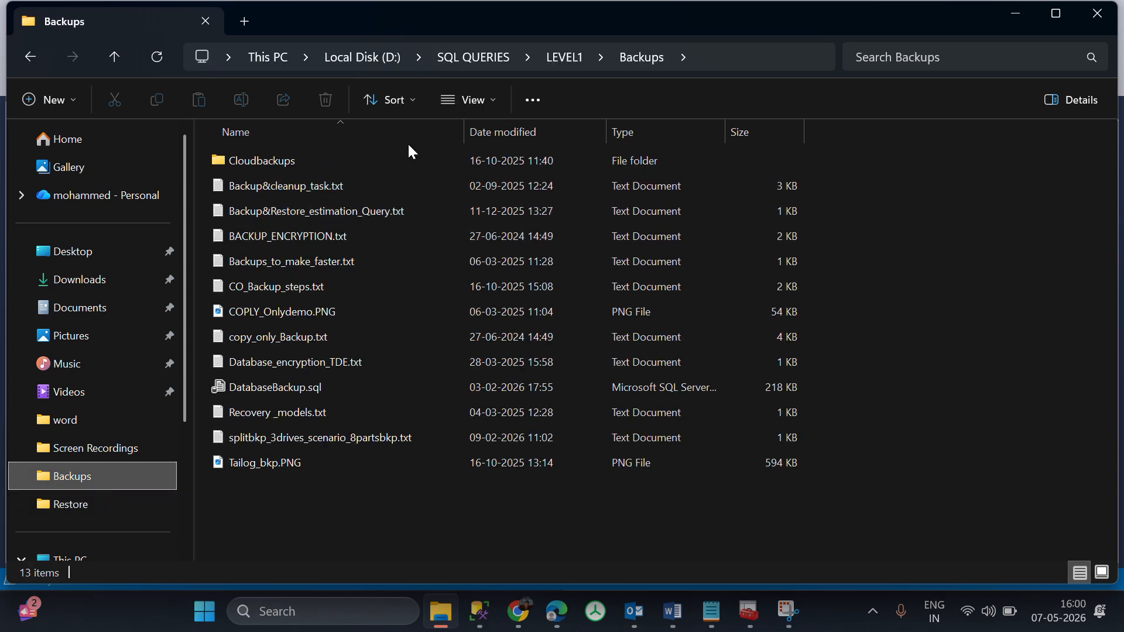
pyautogui.click(359, 58)
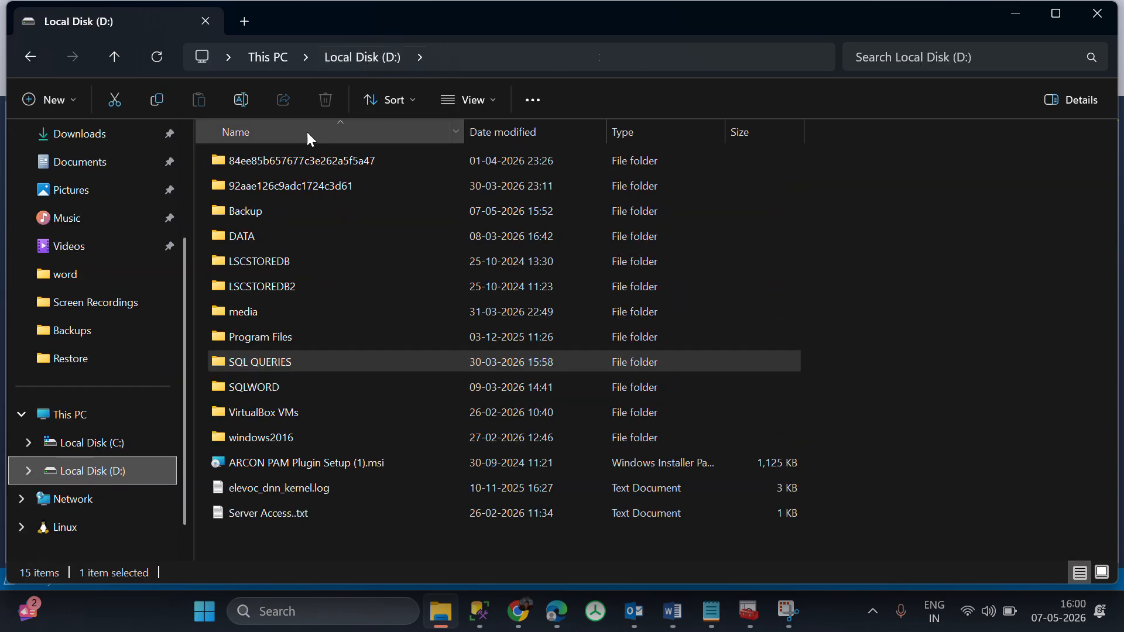
pyautogui.doubleClick(267, 206)
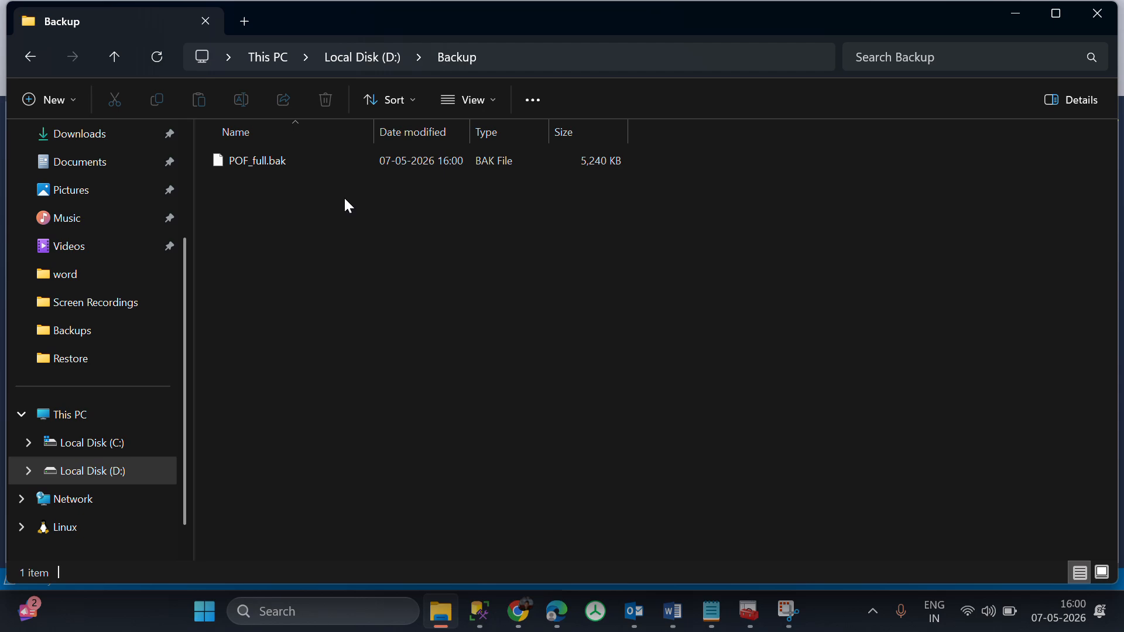
# Switch back to SQL Server Management Studio, execute the inserts of (3, 'POF3') and (4, 'POF4'), and rerun the TABLE1 select query.
pyautogui.hotkey('alt', 'Tab')
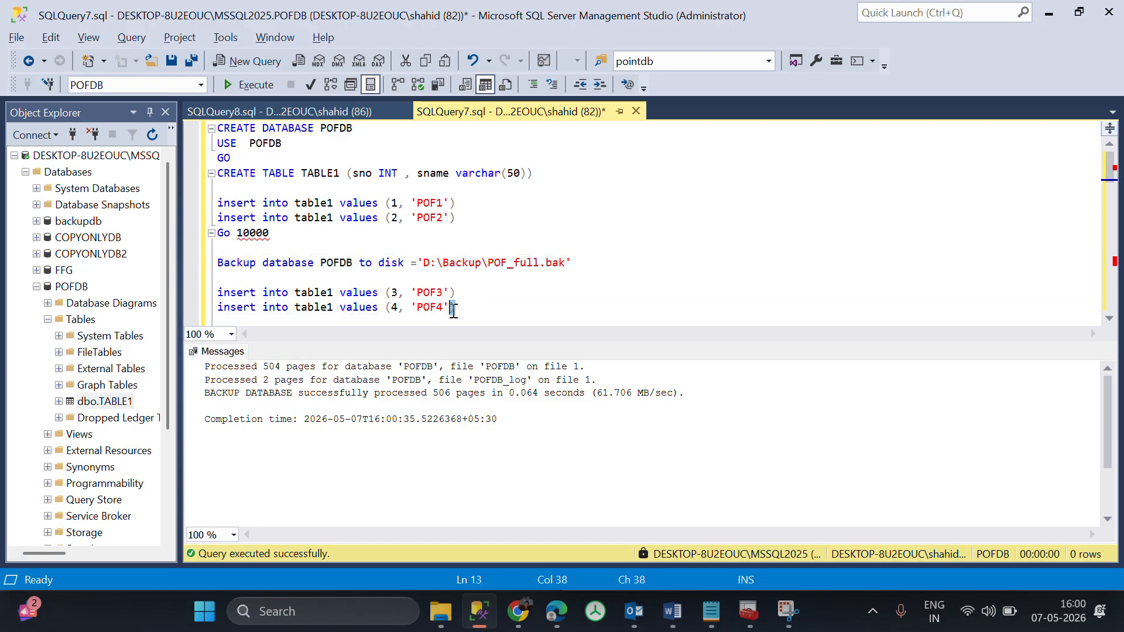
pyautogui.moveTo(456, 307); pyautogui.dragTo(218, 292)
pyautogui.press('F5')
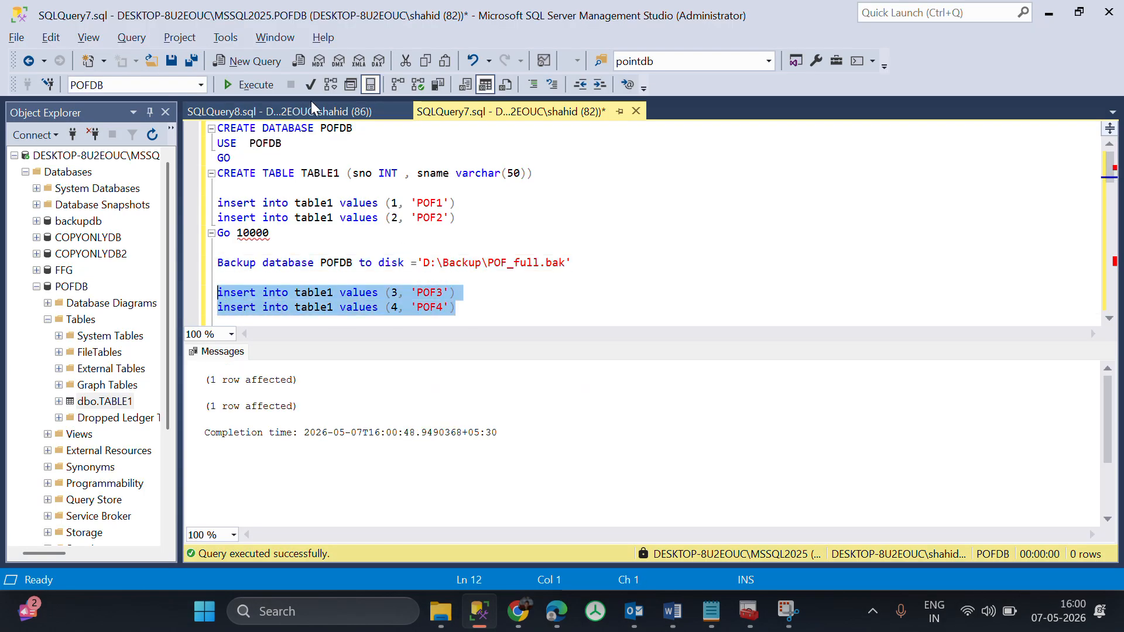
pyautogui.click(311, 110)
pyautogui.press('F5')
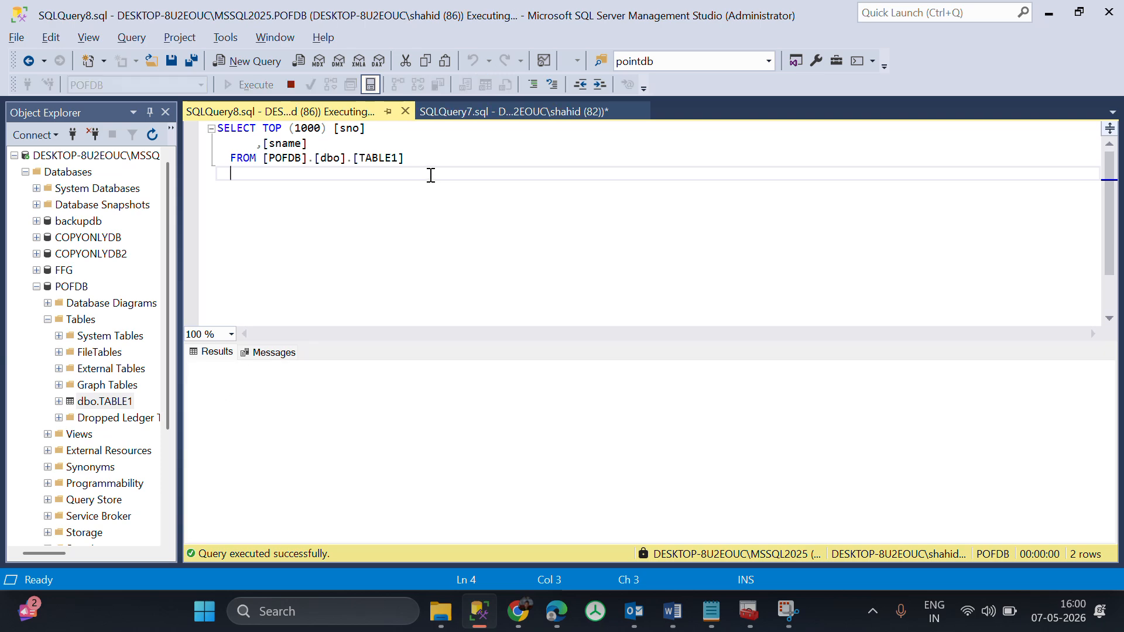
# Execute the differential backup of POFDB to D:\BACKUP\POF_diff1.bak, check for the file in File Explorer, and return to the script.
pyautogui.click(518, 110)
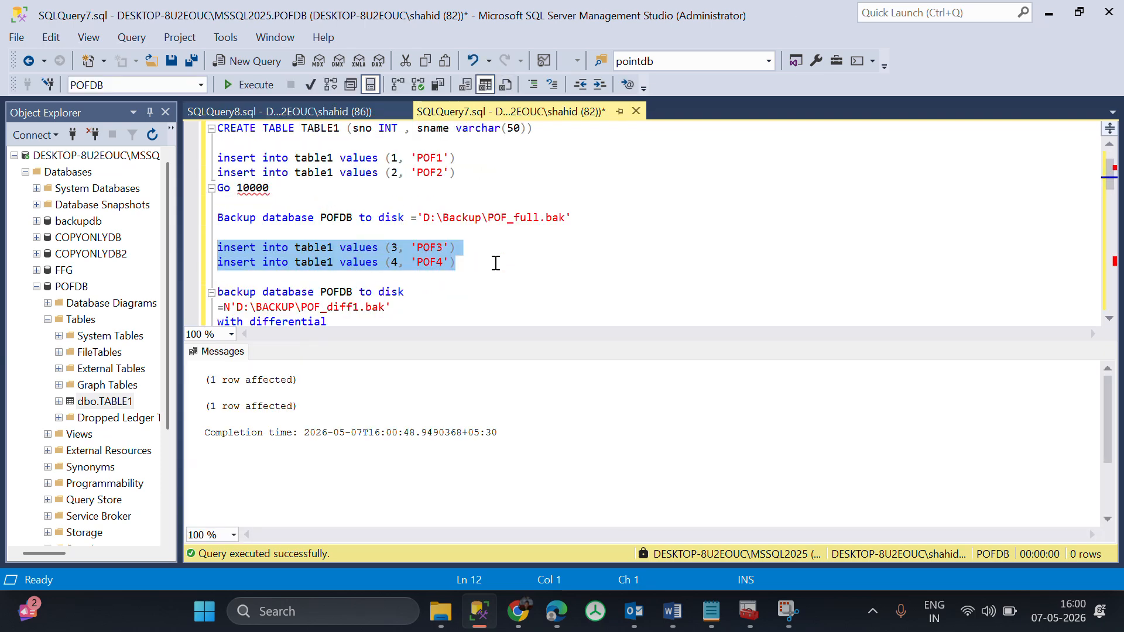
pyautogui.scroll(-2, 496, 258)
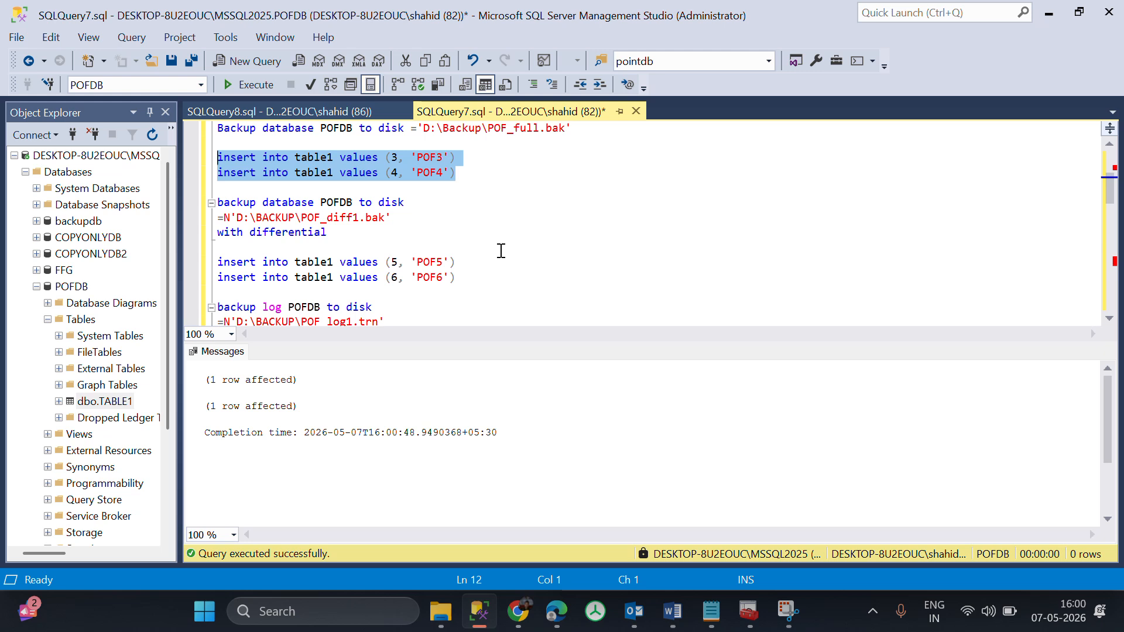
pyautogui.click(362, 229)
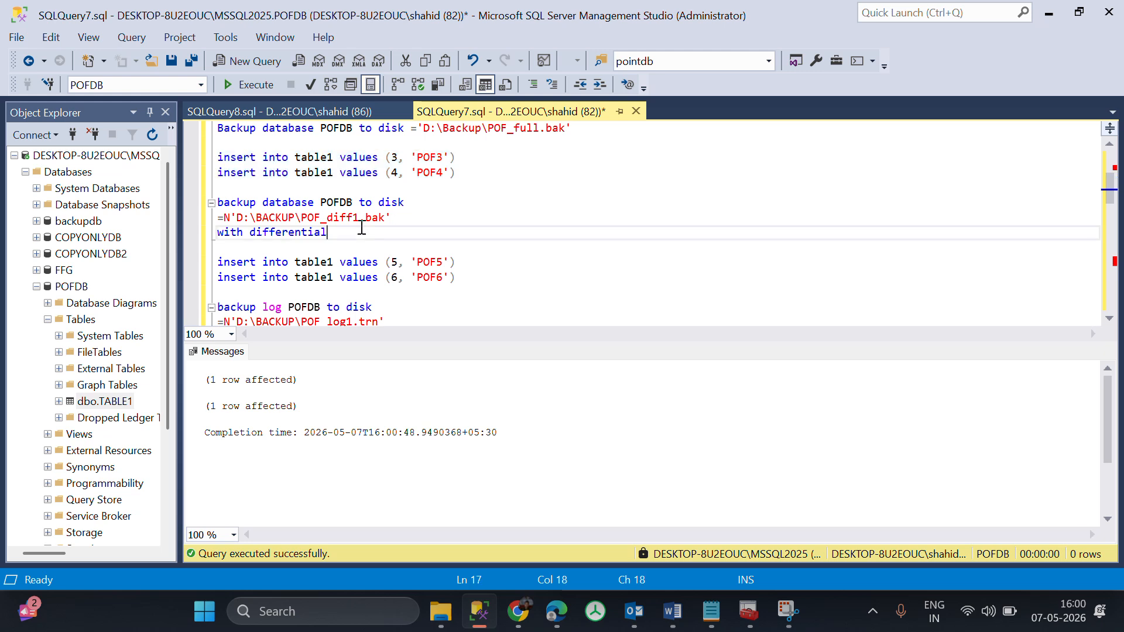
pyautogui.moveTo(361, 228); pyautogui.dragTo(206, 210)
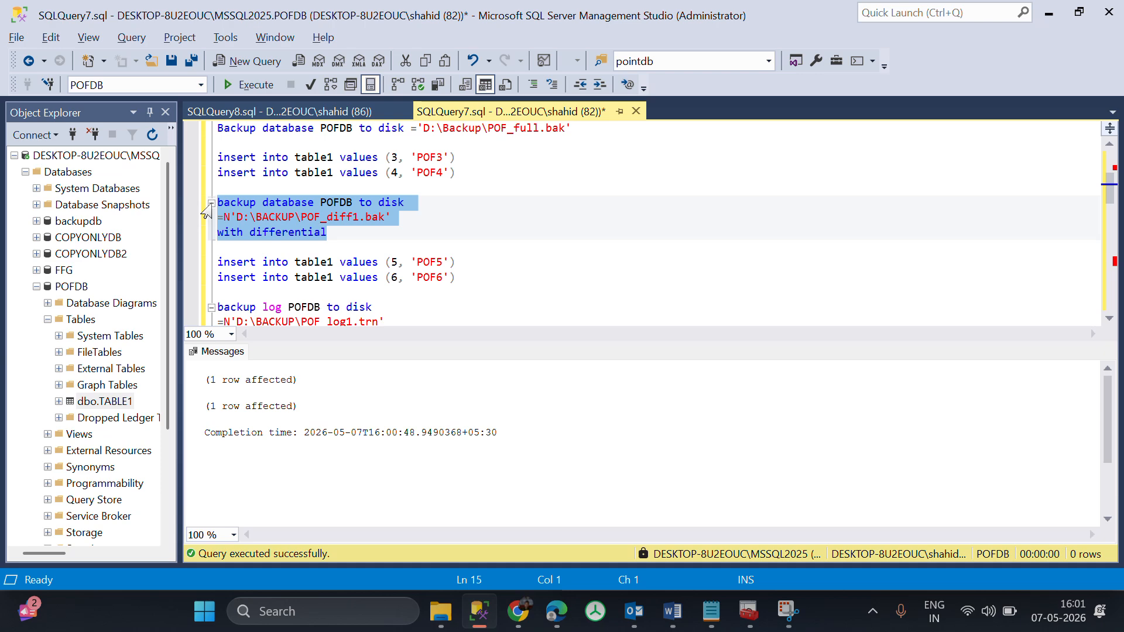
pyautogui.press('F5')
pyautogui.scroll(-1, 389, 220)
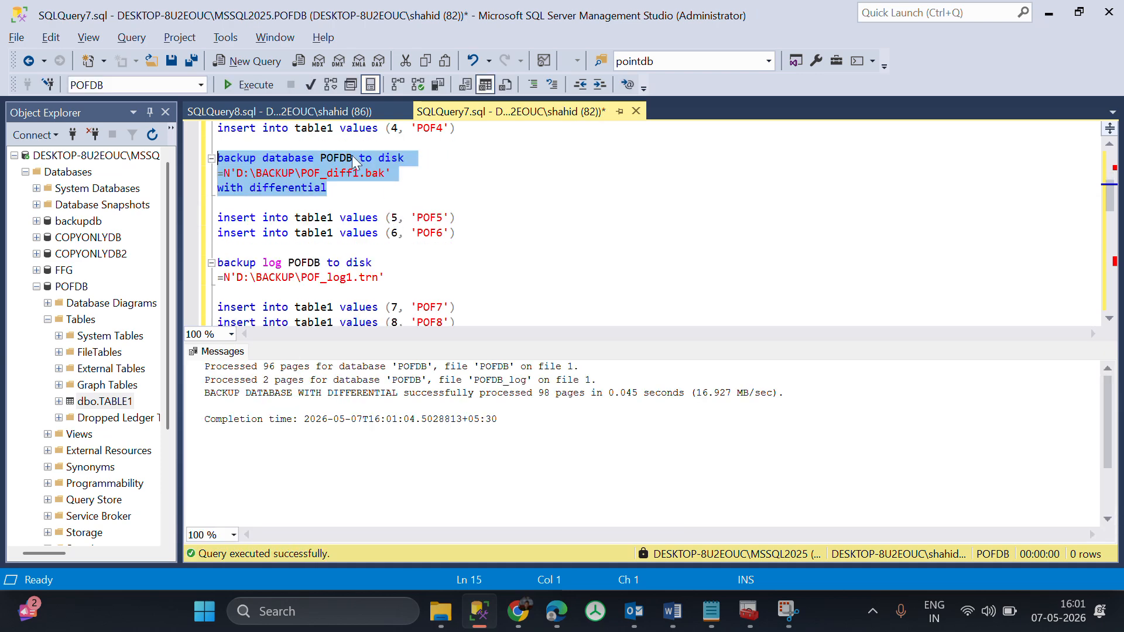
pyautogui.hotkey('alt', 'Tab')
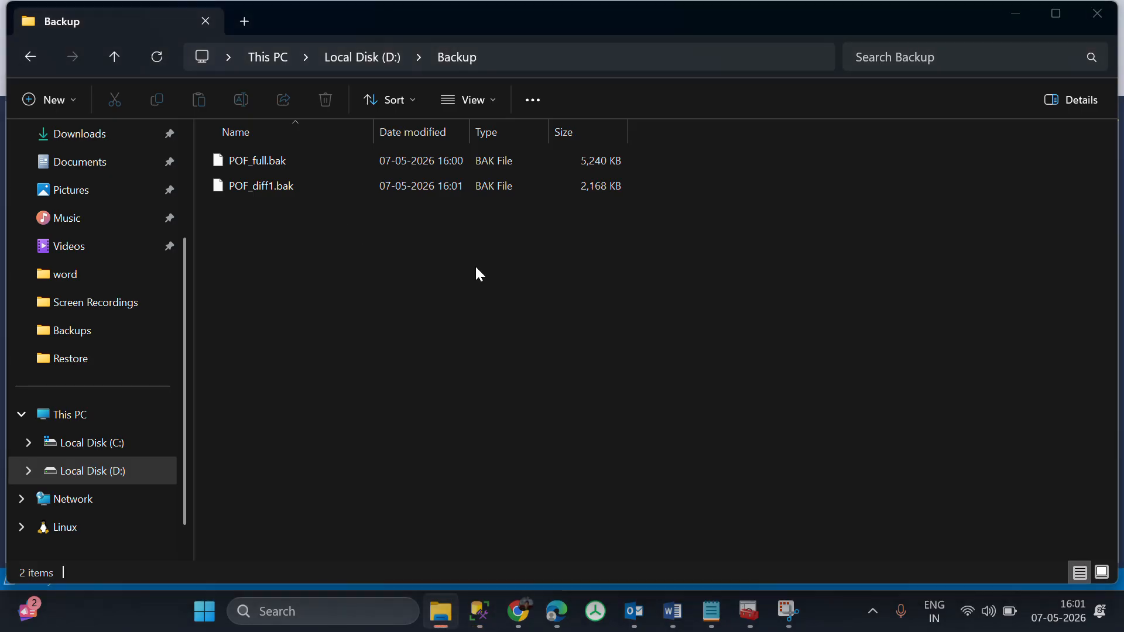
pyautogui.hotkey('alt', 'Tab')
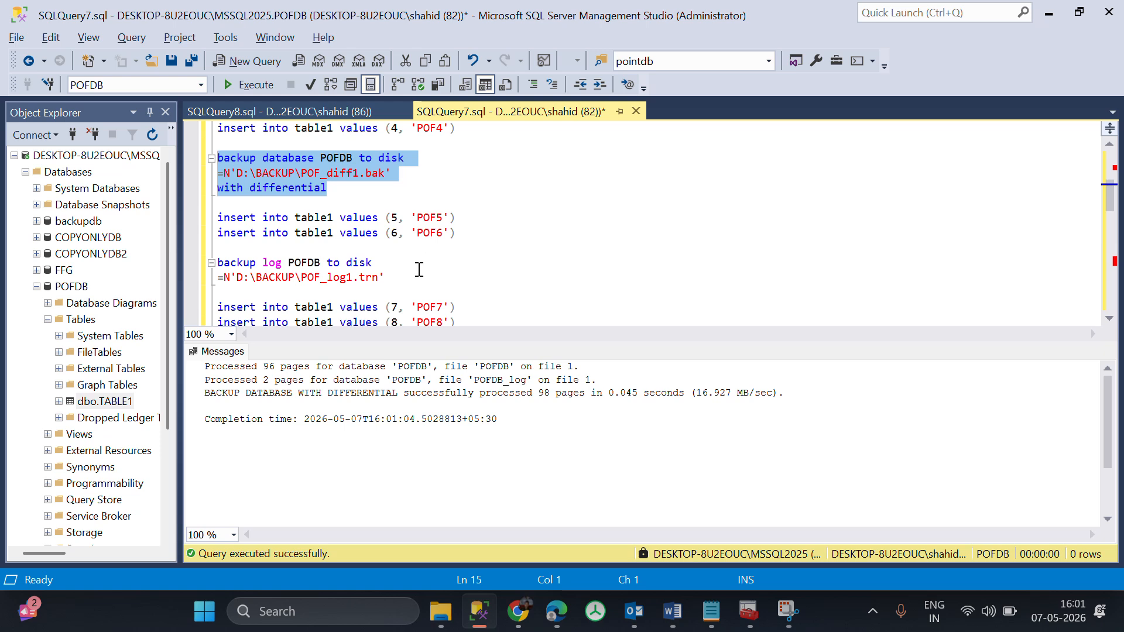
pyautogui.scroll(-1, 418, 269)
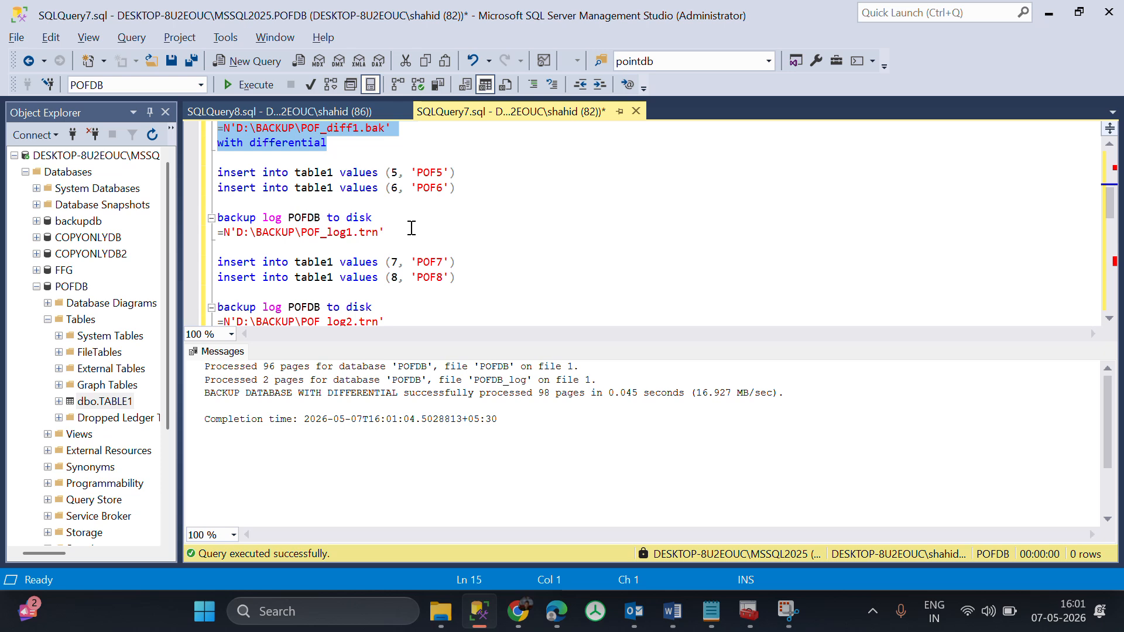
pyautogui.moveTo(411, 233); pyautogui.dragTo(199, 218)
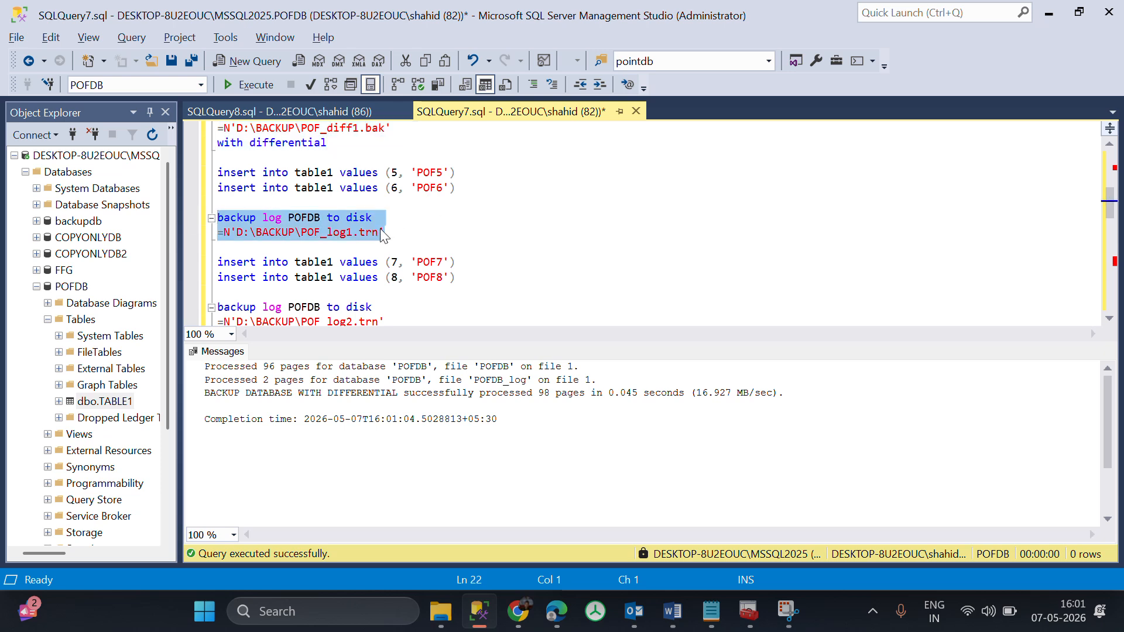
pyautogui.click(415, 233)
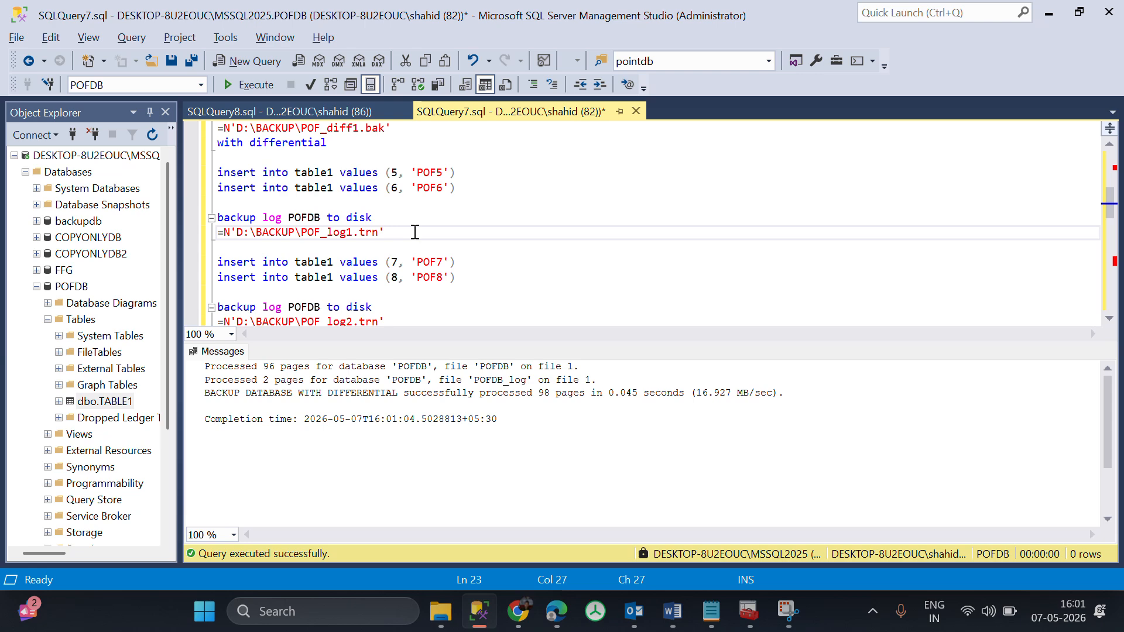
pyautogui.moveTo(415, 233); pyautogui.dragTo(185, 218)
pyautogui.click(473, 188)
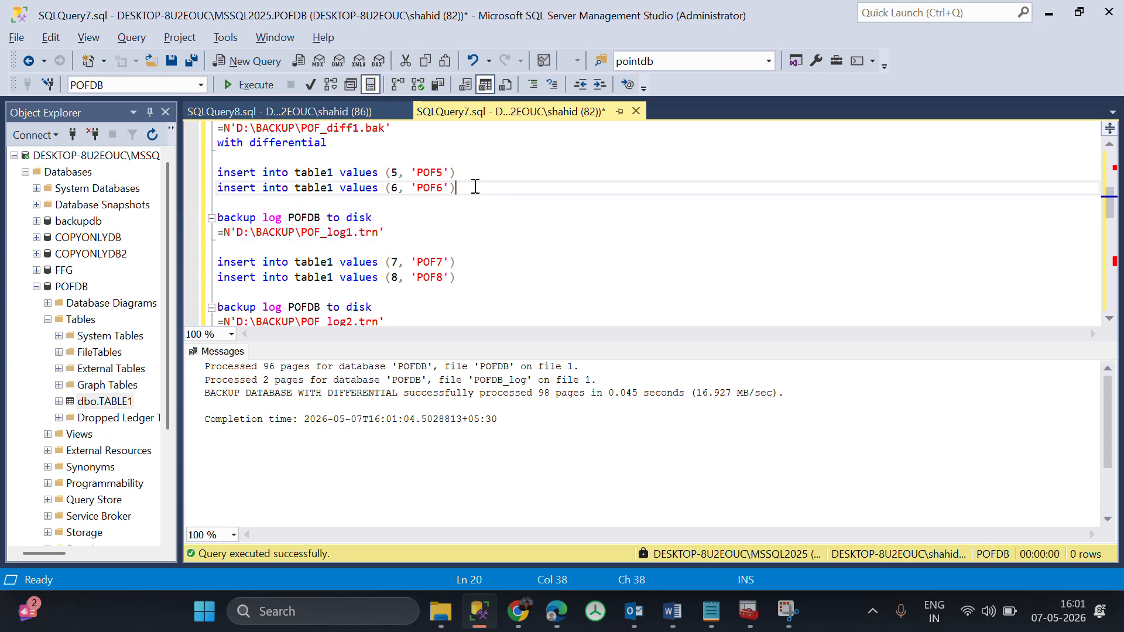
pyautogui.click(311, 114)
pyautogui.click(506, 109)
# Execute the inserts of (5, 'POF5') and (6, 'POF6'), and back up the POFDB log to D:\BACKUP\POF_log1.trn.
pyautogui.moveTo(469, 189); pyautogui.dragTo(199, 171)
pyautogui.press('F5')
pyautogui.moveTo(398, 232); pyautogui.dragTo(196, 218)
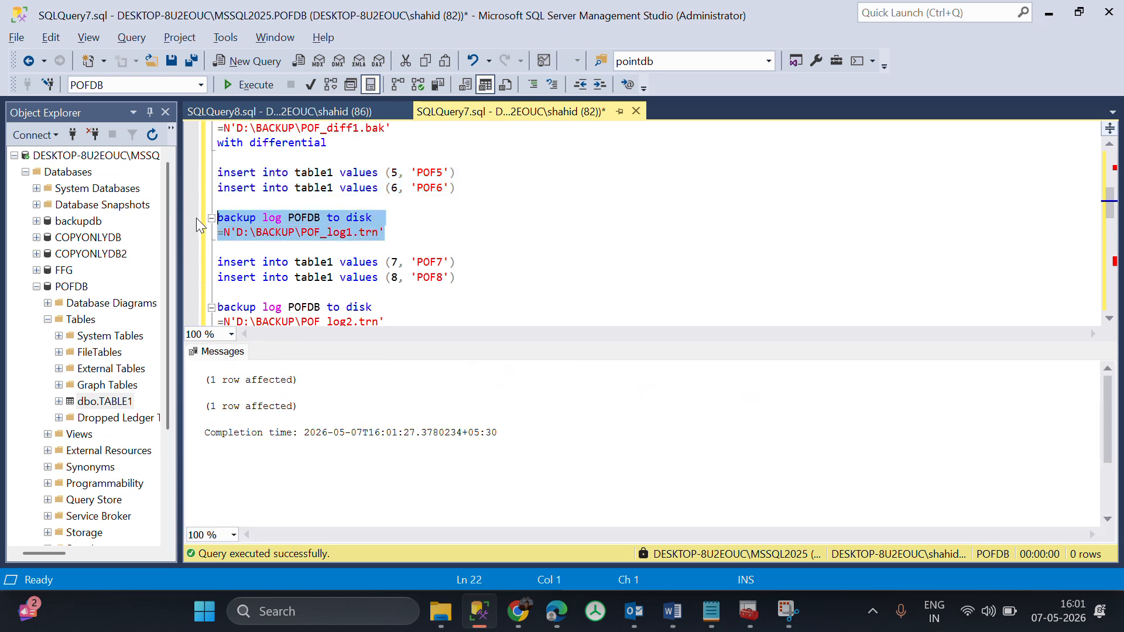
pyautogui.press('F5')
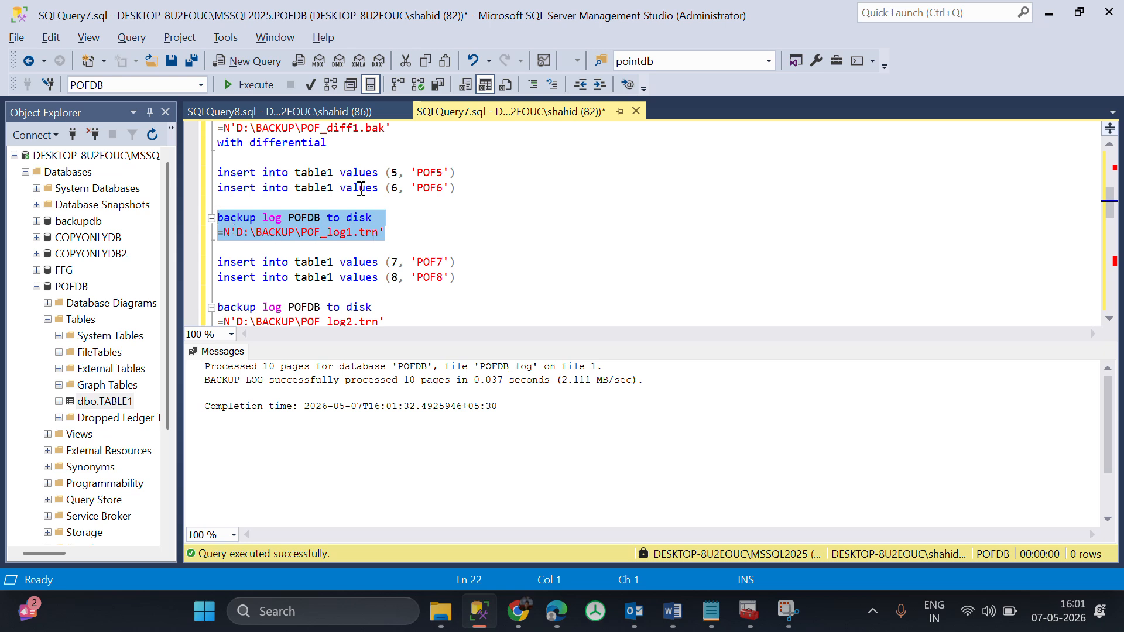
# Rerun the TABLE1 select query to check the rows after the first log backup, and return to the backup script.
pyautogui.click(314, 113)
pyautogui.press('F5')
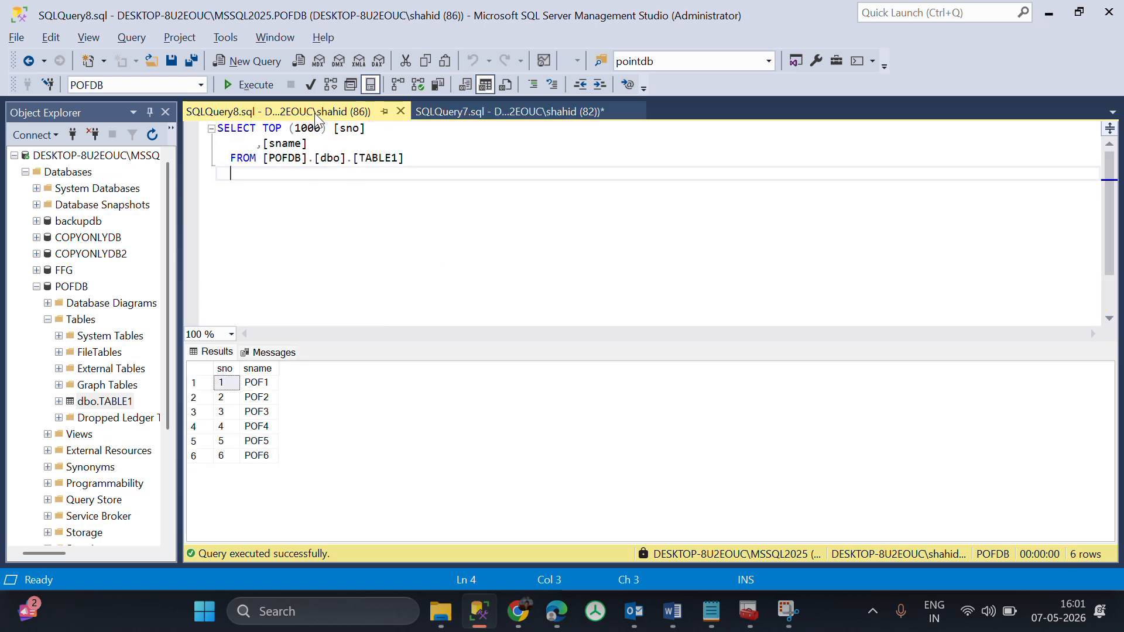
pyautogui.click(492, 109)
pyautogui.scroll(-2, 416, 270)
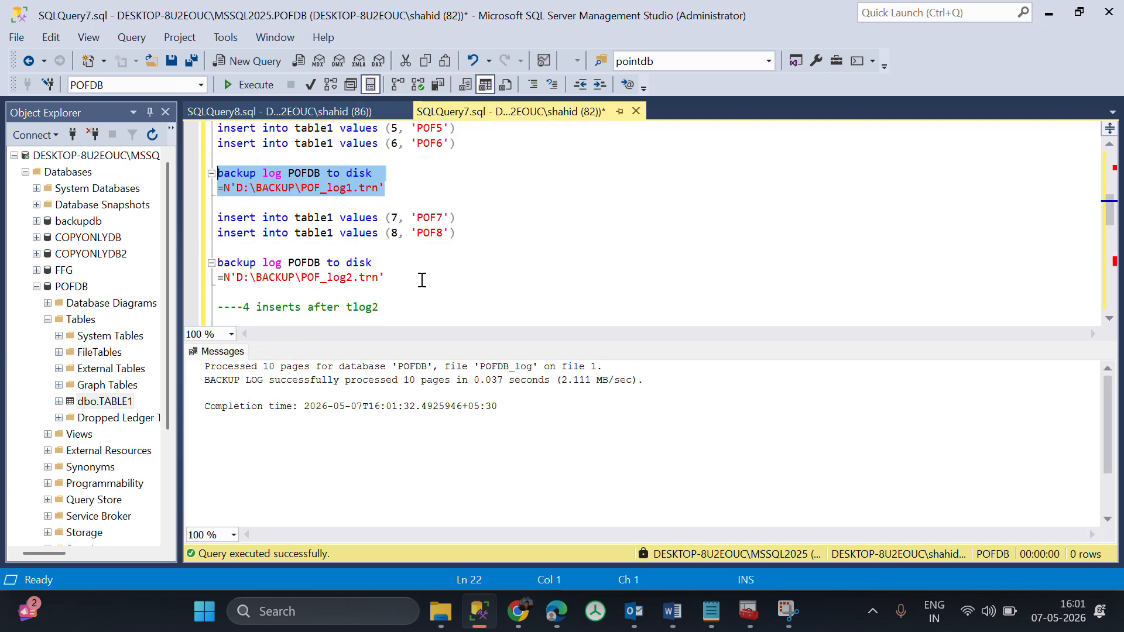
pyautogui.scroll(2, 463, 175)
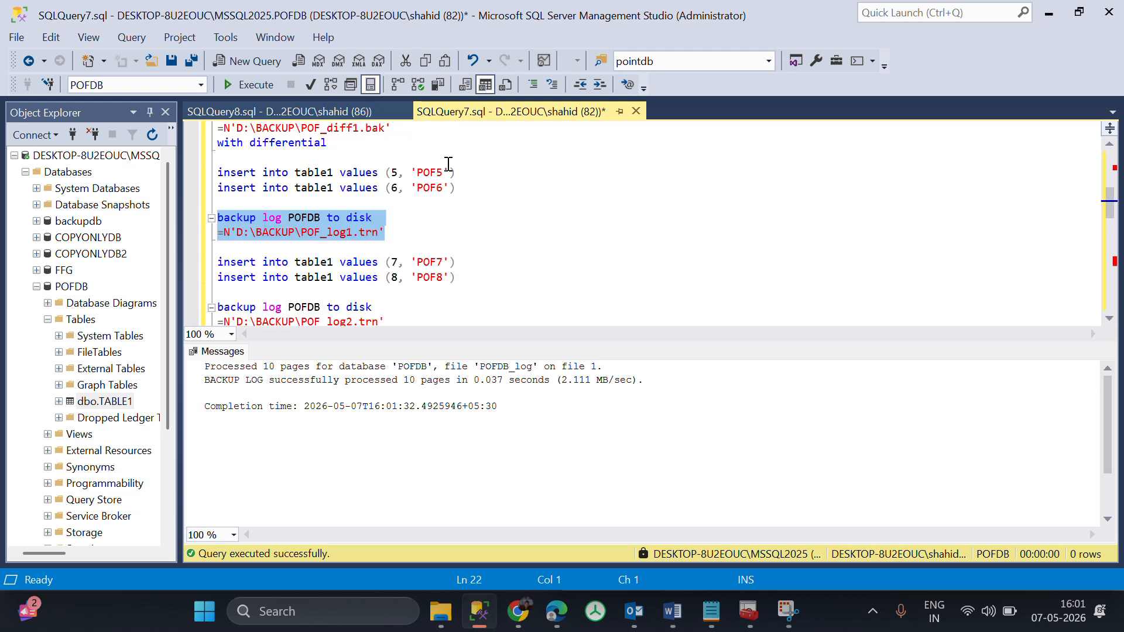
# Add the comment ---2 pm above the POF5 and POF6 inserts and the comment --- 3 PM directly below them.
pyautogui.click(484, 191)
pyautogui.moveTo(479, 191); pyautogui.dragTo(218, 157)
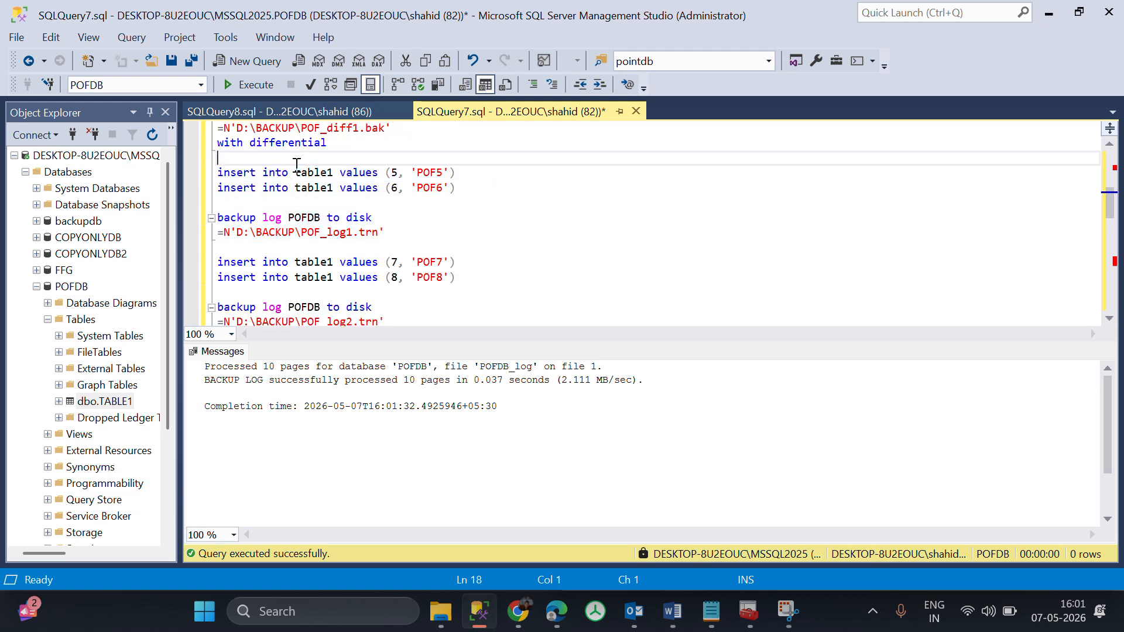
pyautogui.write('---2 pm')
pyautogui.click(253, 204)
pyautogui.write('---')
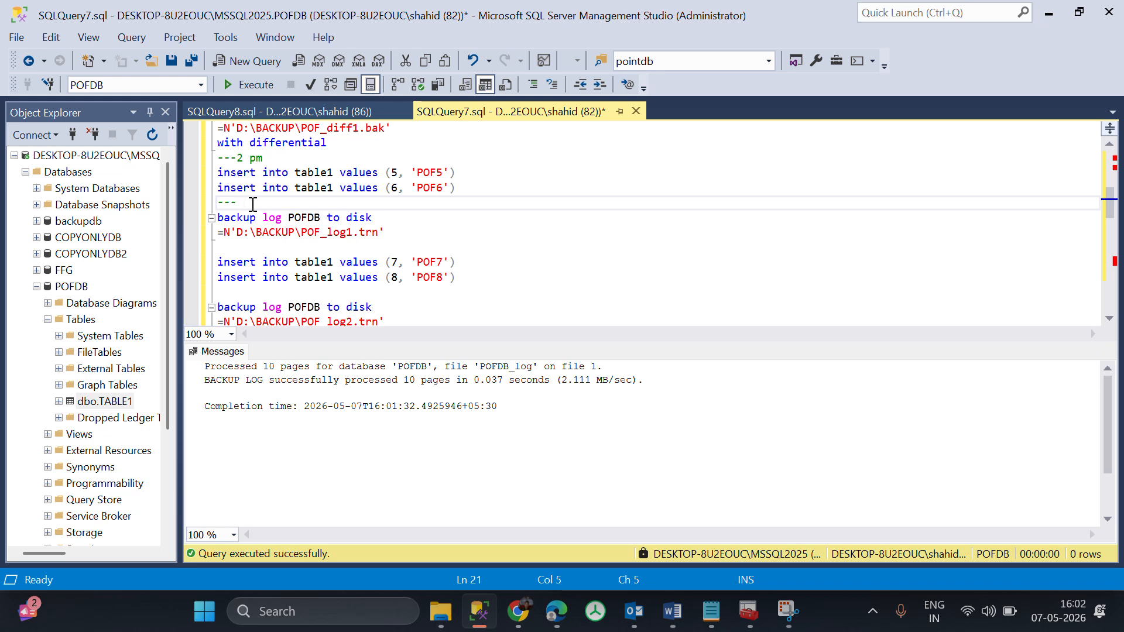
pyautogui.write('3 PM')
# Move the --- 3 PM comment to the line between the POF_log1.trn backup and the POF7 insert.
pyautogui.moveTo(283, 201); pyautogui.dragTo(218, 203)
pyautogui.hotkey('ctrl', 'c')
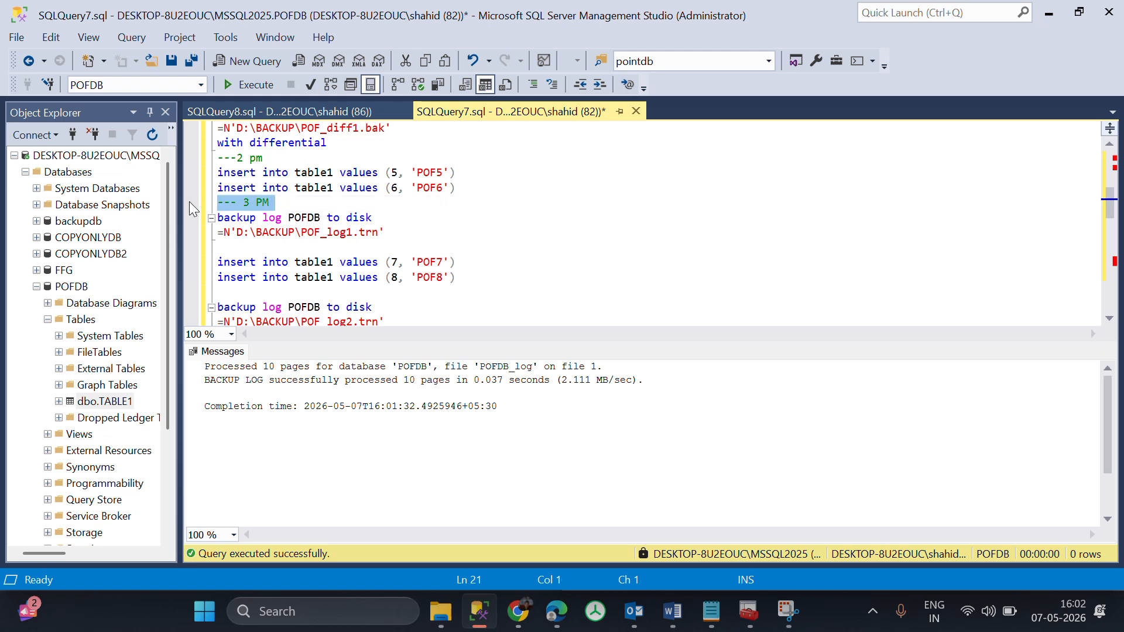
pyautogui.press('BackSpace')
pyautogui.click(238, 249)
pyautogui.hotkey('ctrl', 'v')
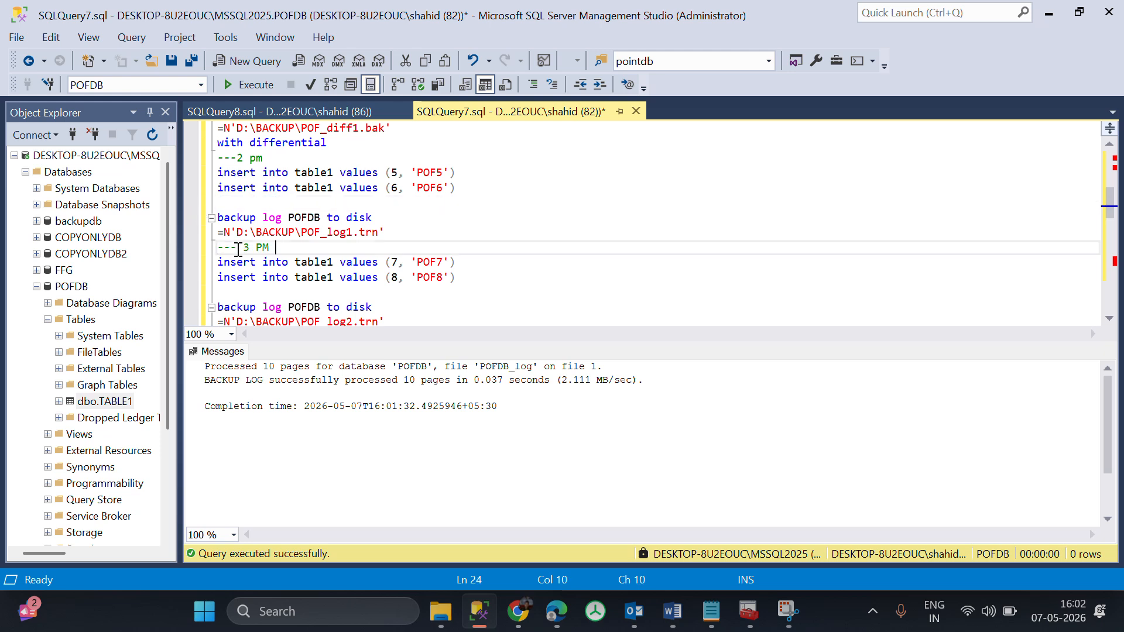
pyautogui.moveTo(289, 256); pyautogui.dragTo(186, 245)
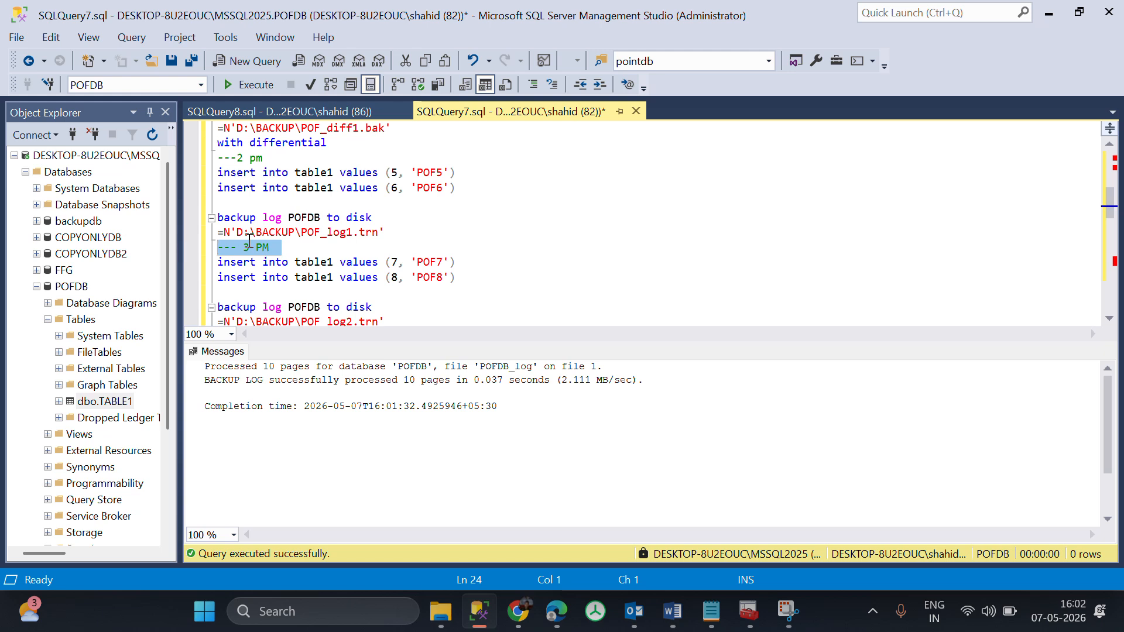
# Execute the inserts of (7, 'POF7') and (8, 'POF8'), and back up the POFDB log to D:\BACKUP\POF_log2.trn.
pyautogui.moveTo(457, 277); pyautogui.dragTo(218, 262)
pyautogui.press('F5')
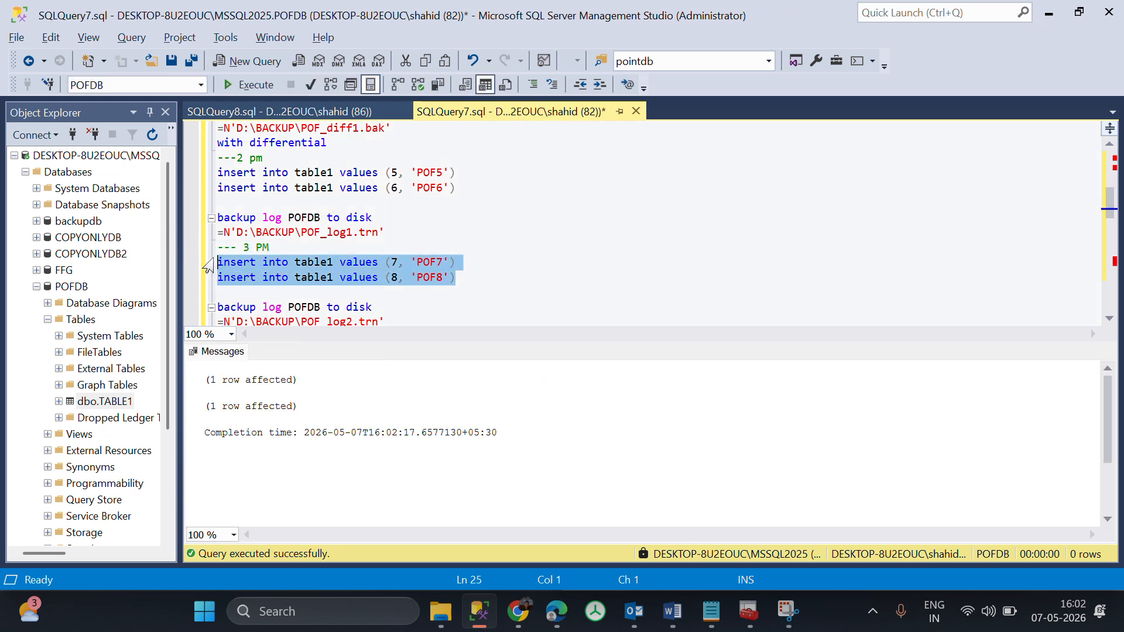
pyautogui.scroll(-1, 407, 310)
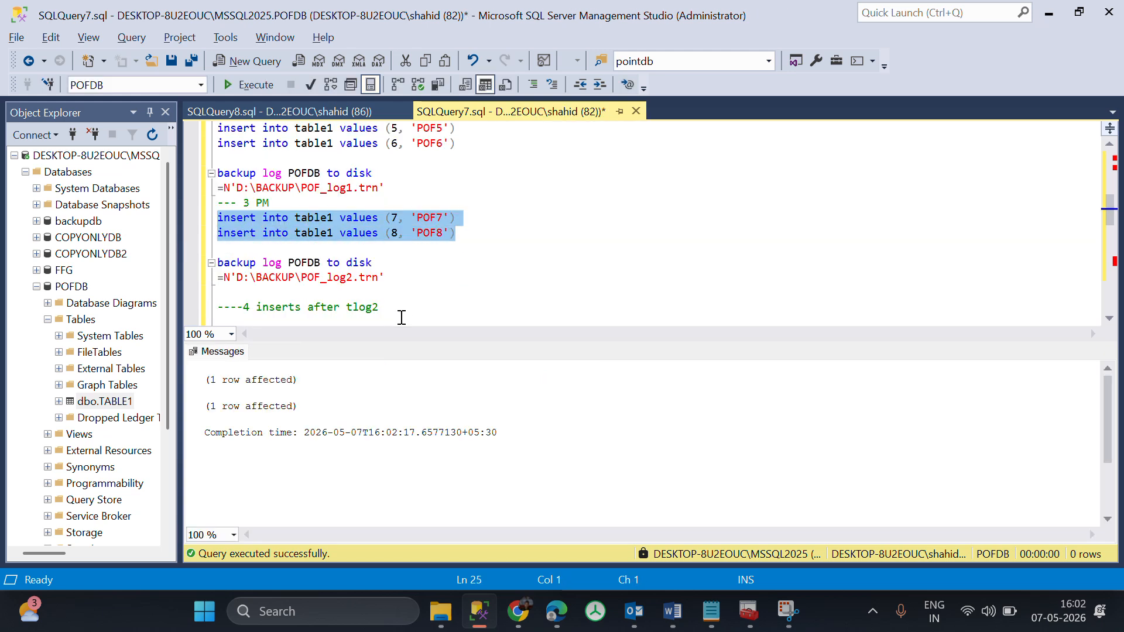
pyautogui.click(406, 283)
pyautogui.moveTo(406, 285); pyautogui.dragTo(205, 264)
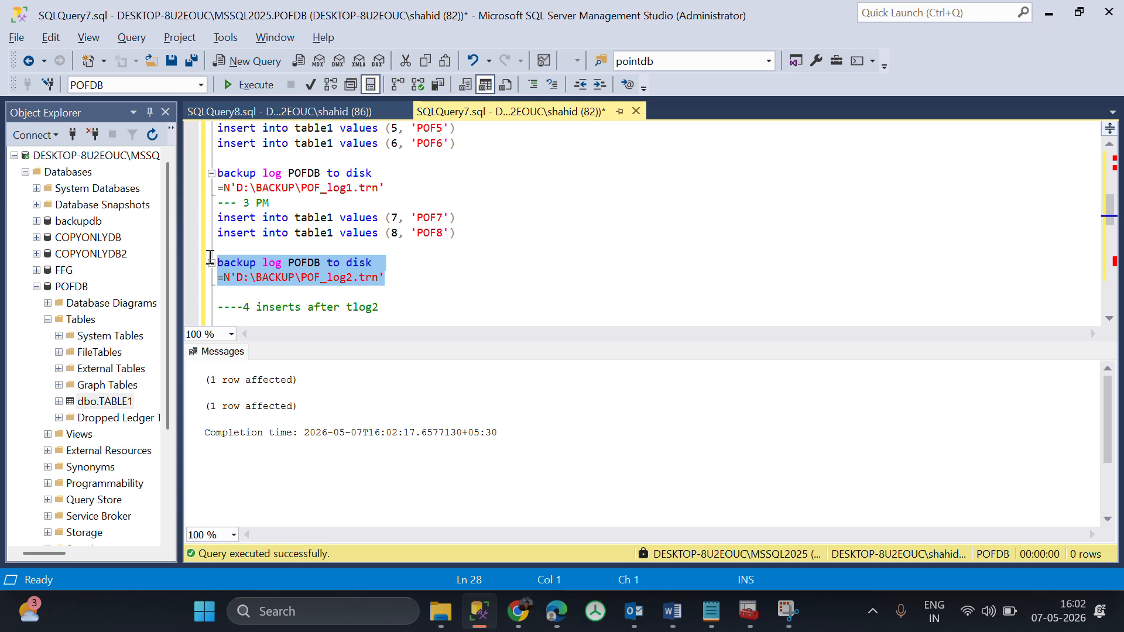
pyautogui.press('F5')
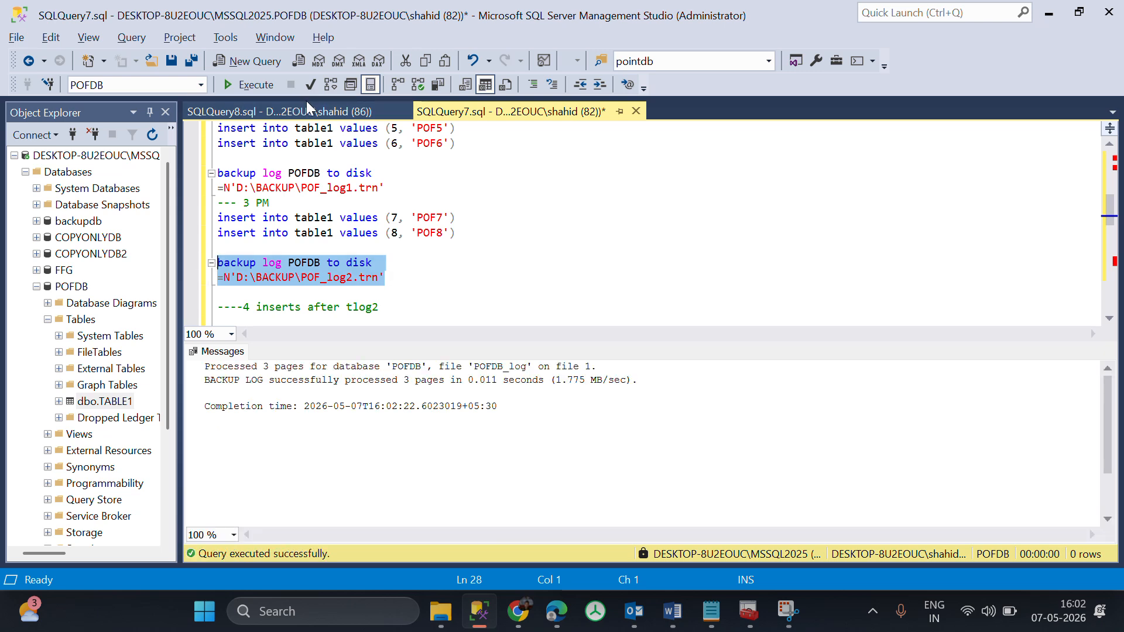
# Check the full, differential and log backup files in File Explorer's D:\Backup folder, and switch back to SQL Server Management Studio.
pyautogui.click(441, 611)
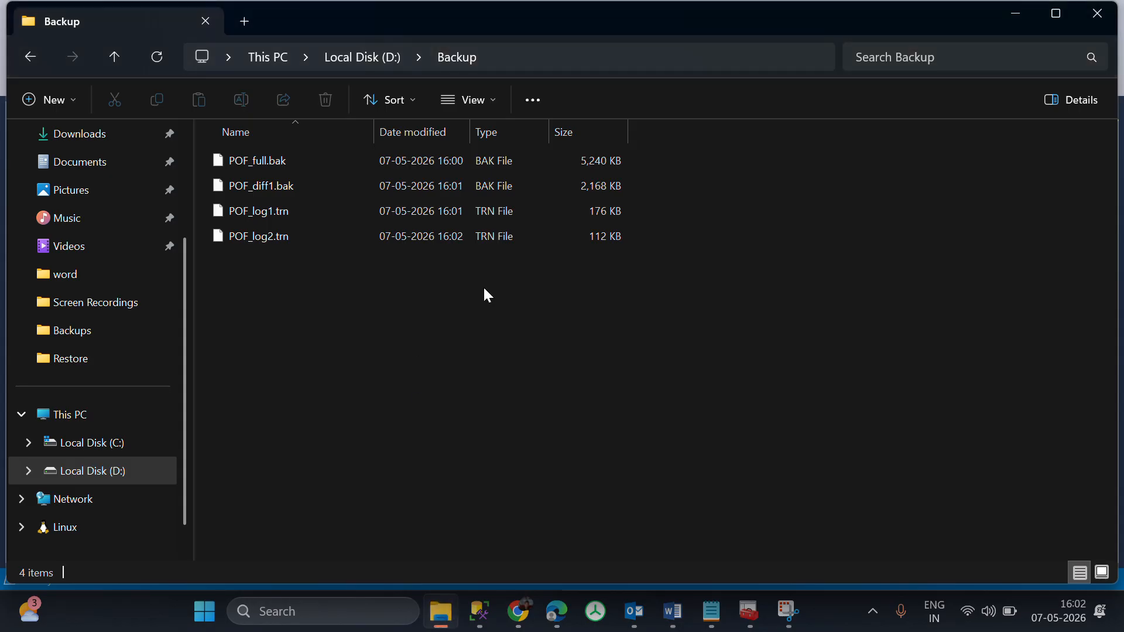
pyautogui.hotkey('alt', 'Tab')
pyautogui.hotkey('alt', 'Tab')
pyautogui.click(305, 166)
pyautogui.click(293, 182)
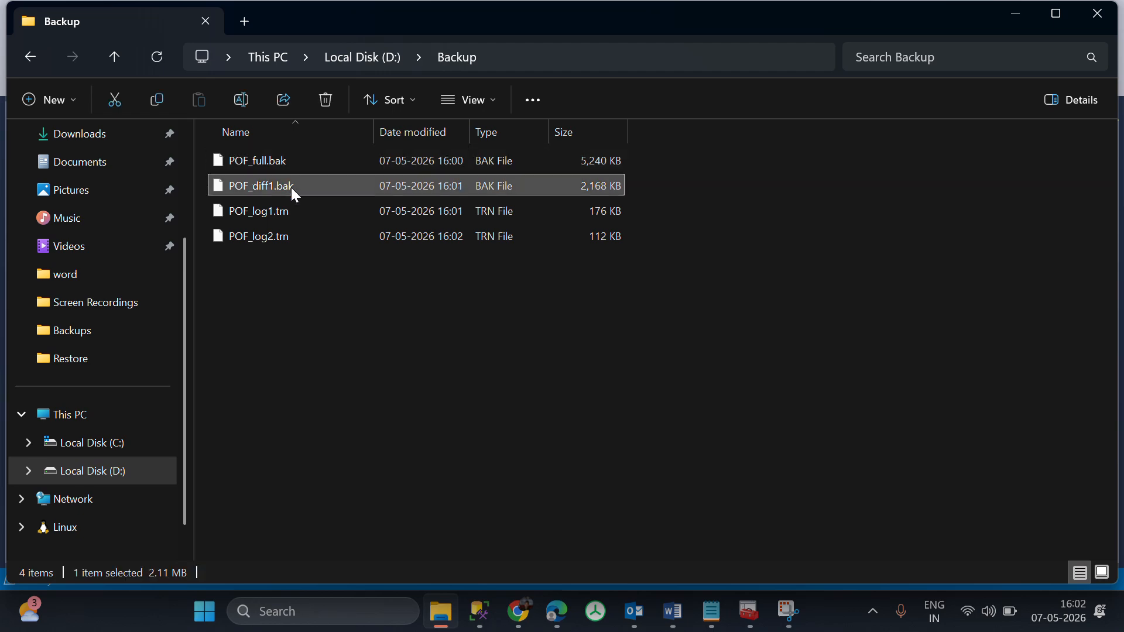
pyautogui.click(285, 217)
pyautogui.hotkey('alt', 'Tab')
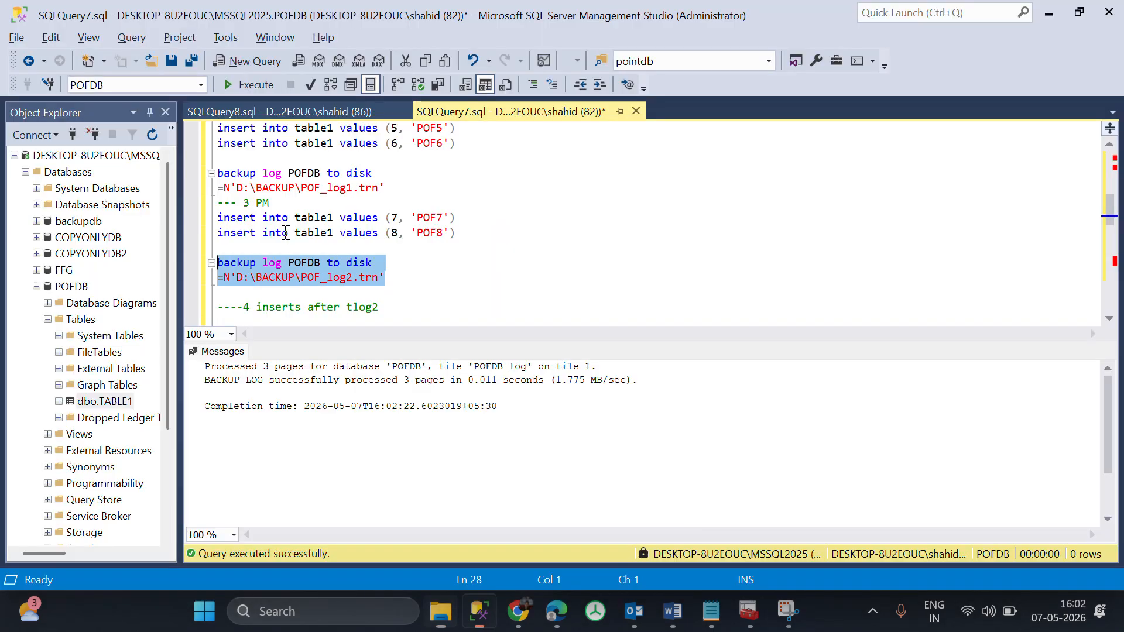
# Rerun the TABLE1 select query to check the rows after the second log backup, and return to the script.
pyautogui.click(328, 106)
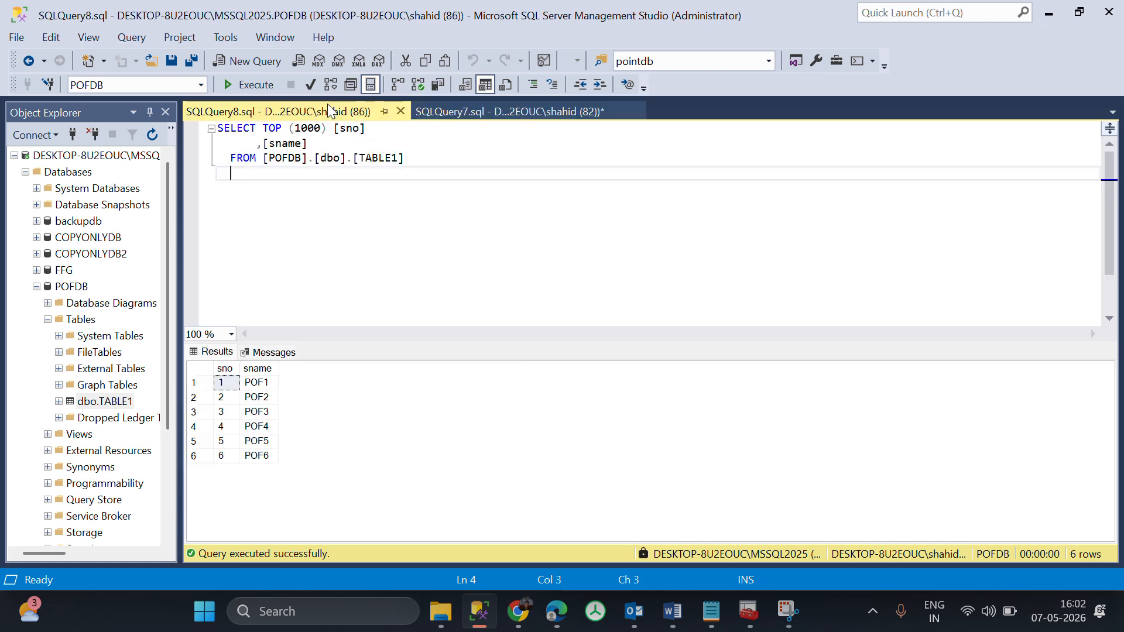
pyautogui.press('F5')
pyautogui.click(496, 114)
# Execute the inserts of (9, 'POF9') and (10, 'POF10'), rerun the TABLE1 select query, and return to the script.
pyautogui.scroll(-1, 484, 200)
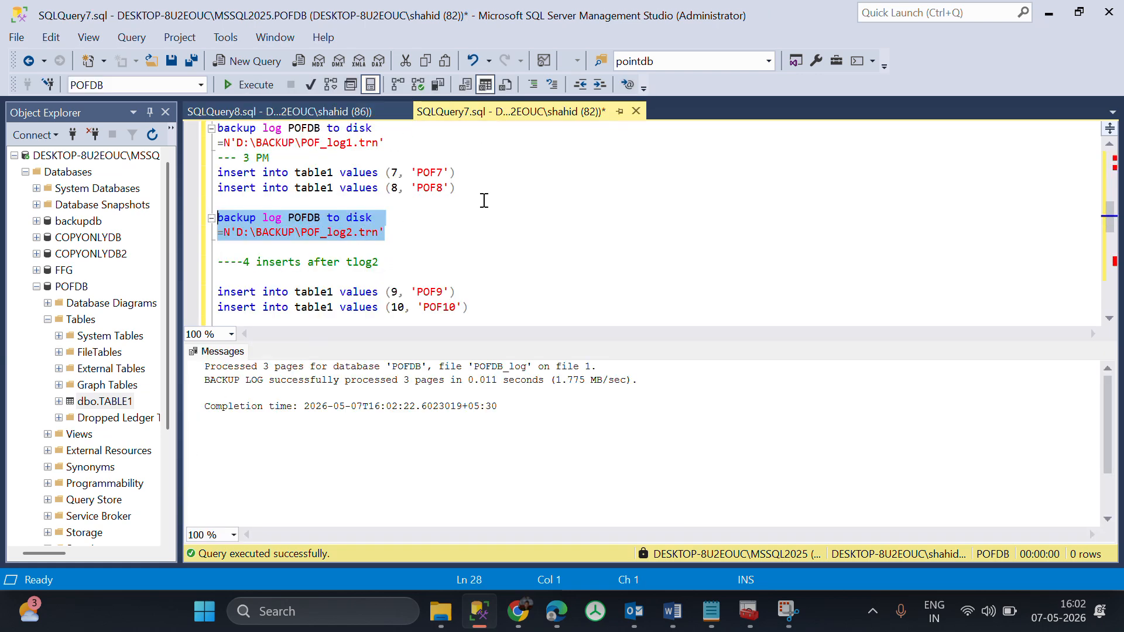
pyautogui.scroll(-1, 483, 201)
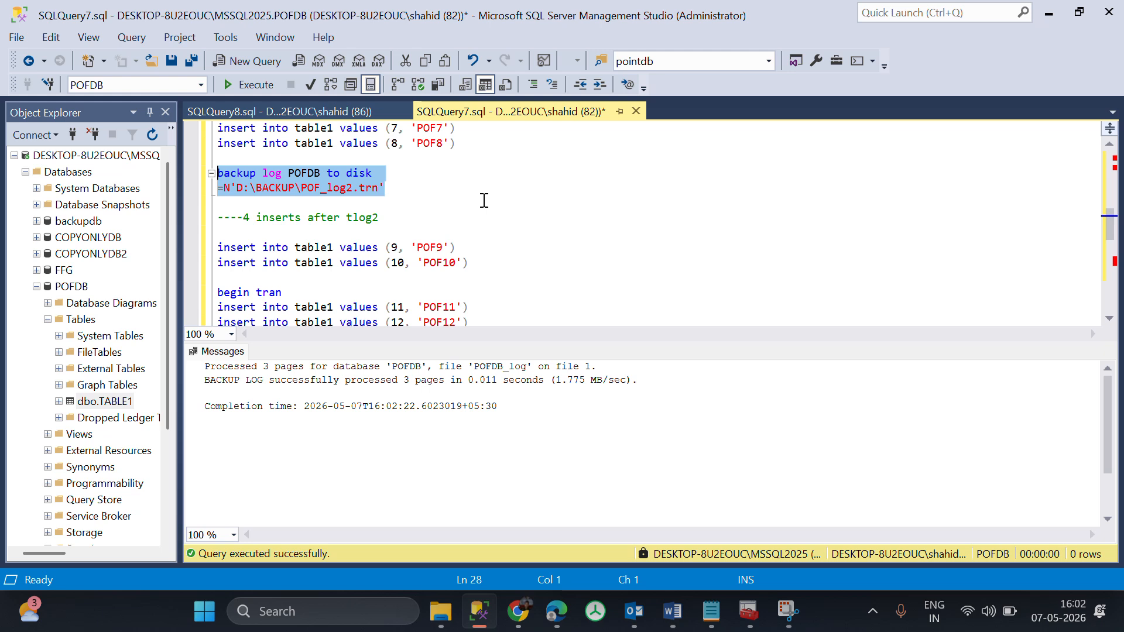
pyautogui.scroll(-1, 484, 200)
pyautogui.moveTo(470, 220); pyautogui.dragTo(203, 199)
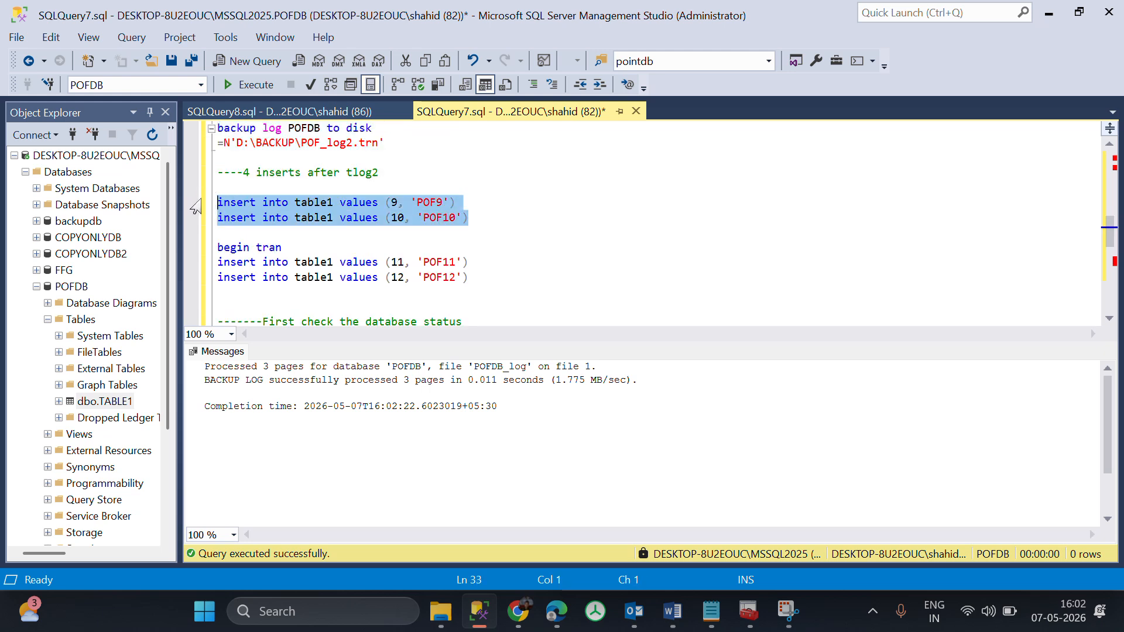
pyautogui.press('F5')
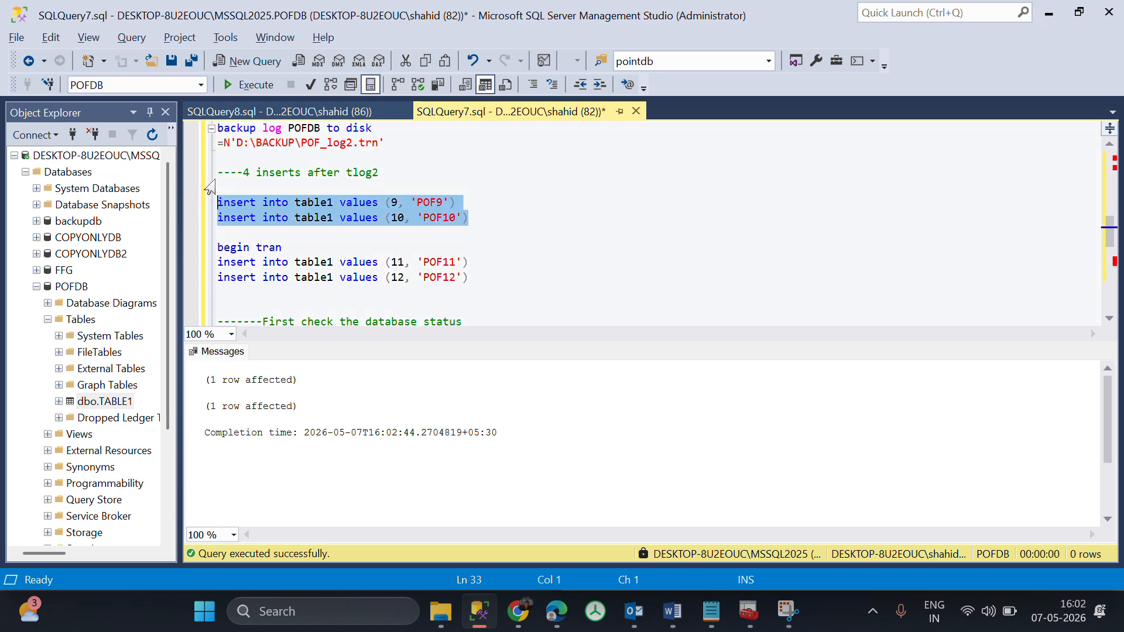
pyautogui.click(298, 112)
pyautogui.click(367, 170)
pyautogui.press('F5')
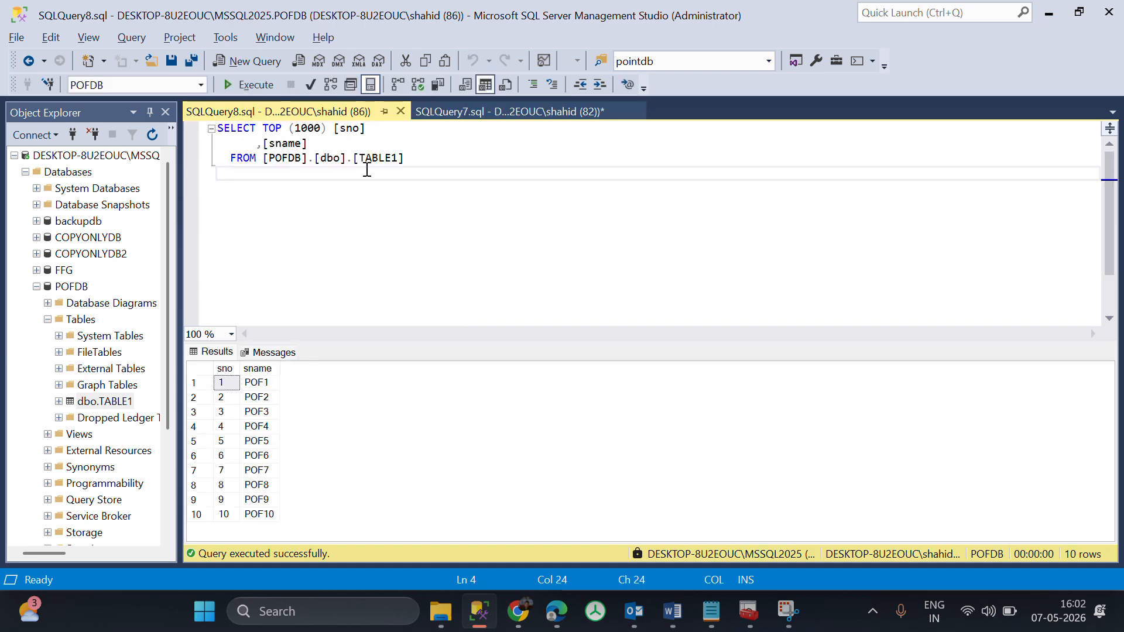
pyautogui.click(515, 121)
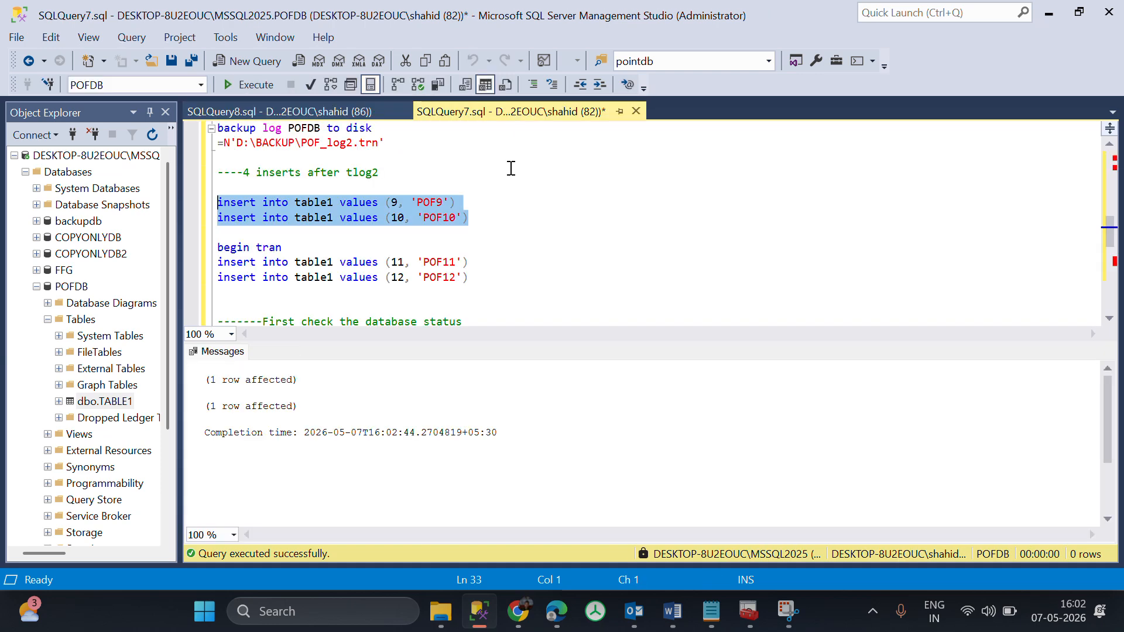
pyautogui.click(505, 281)
pyautogui.moveTo(504, 281); pyautogui.dragTo(195, 252)
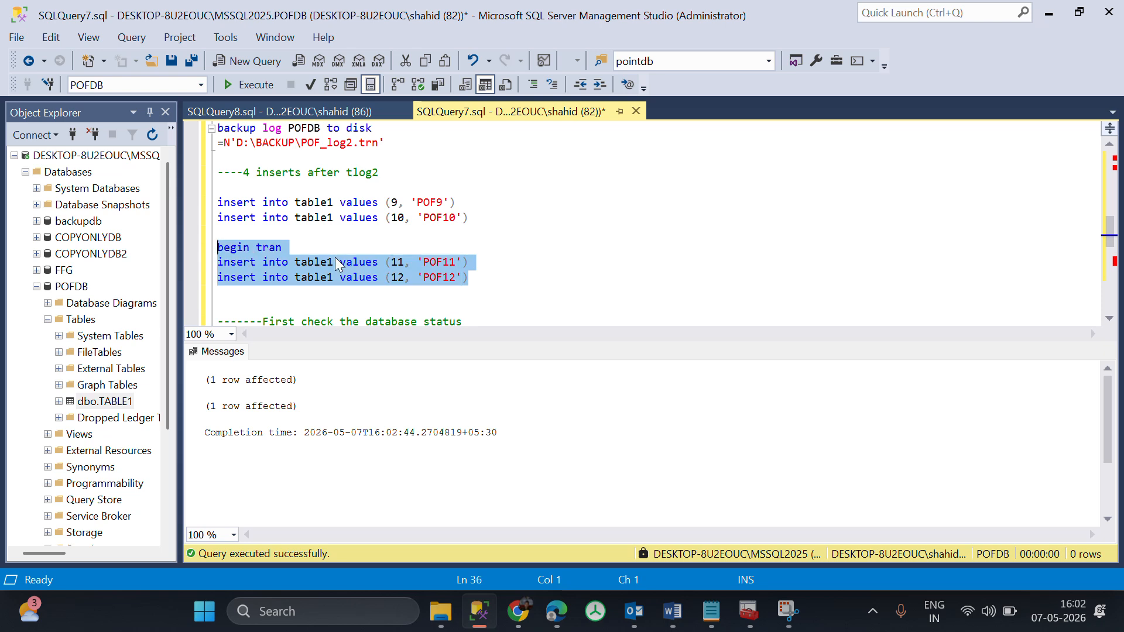
pyautogui.click(472, 283)
pyautogui.press('Return')
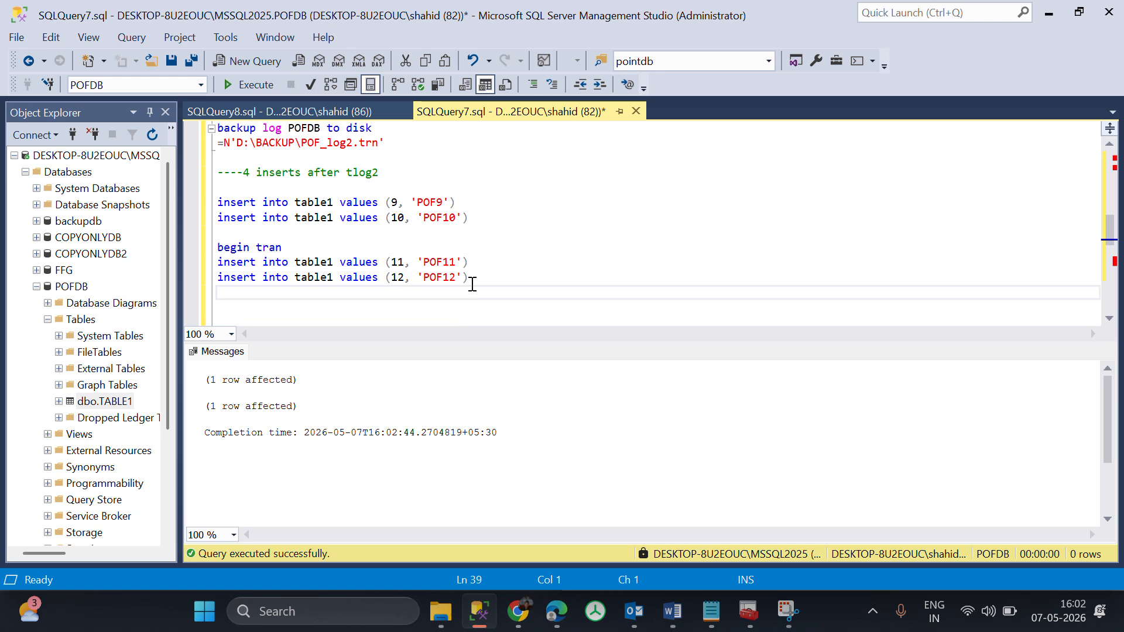
pyautogui.write('commit')
pyautogui.moveTo(297, 292); pyautogui.dragTo(205, 293)
pyautogui.press('BackSpace')
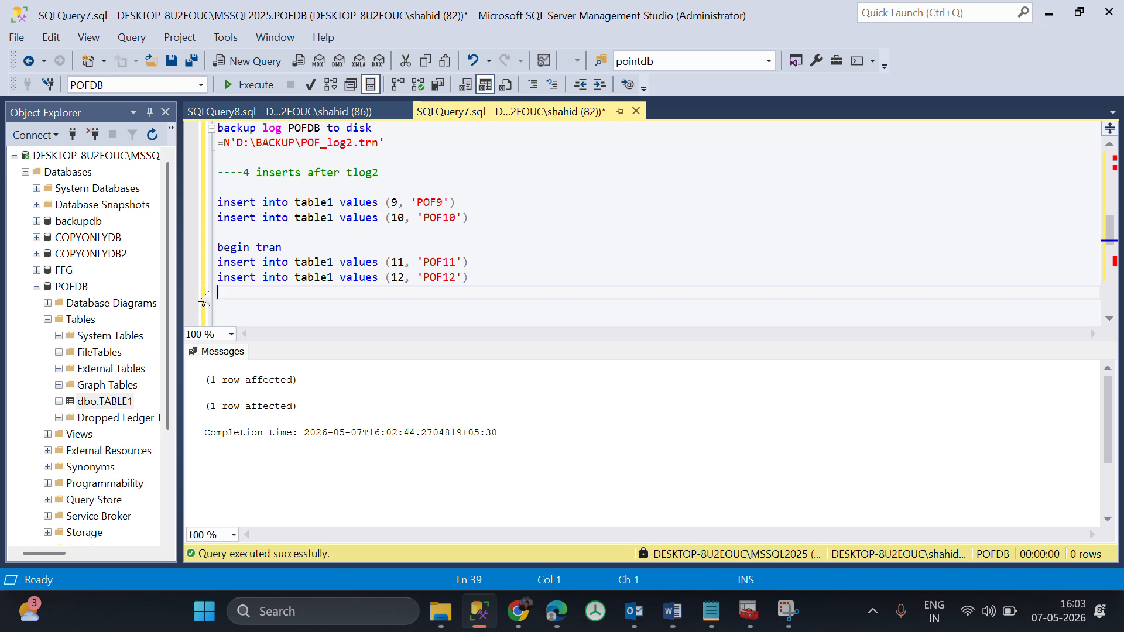
pyautogui.moveTo(504, 289); pyautogui.dragTo(152, 252)
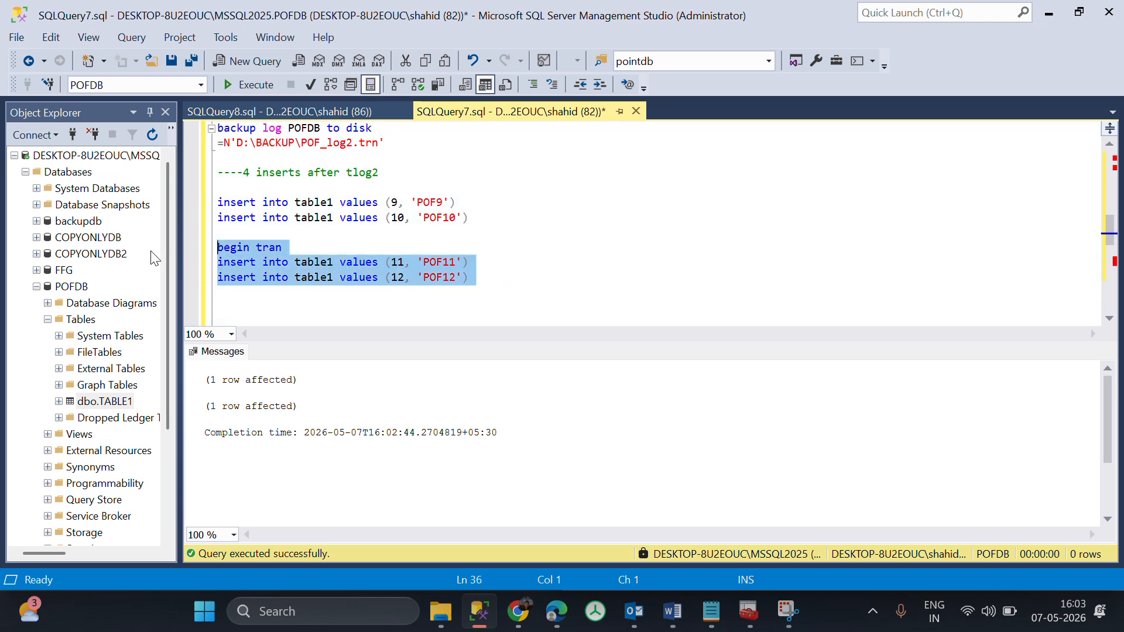
pyautogui.click(271, 301)
pyautogui.click(499, 225)
pyautogui.moveTo(198, 217); pyautogui.dragTo(185, 203)
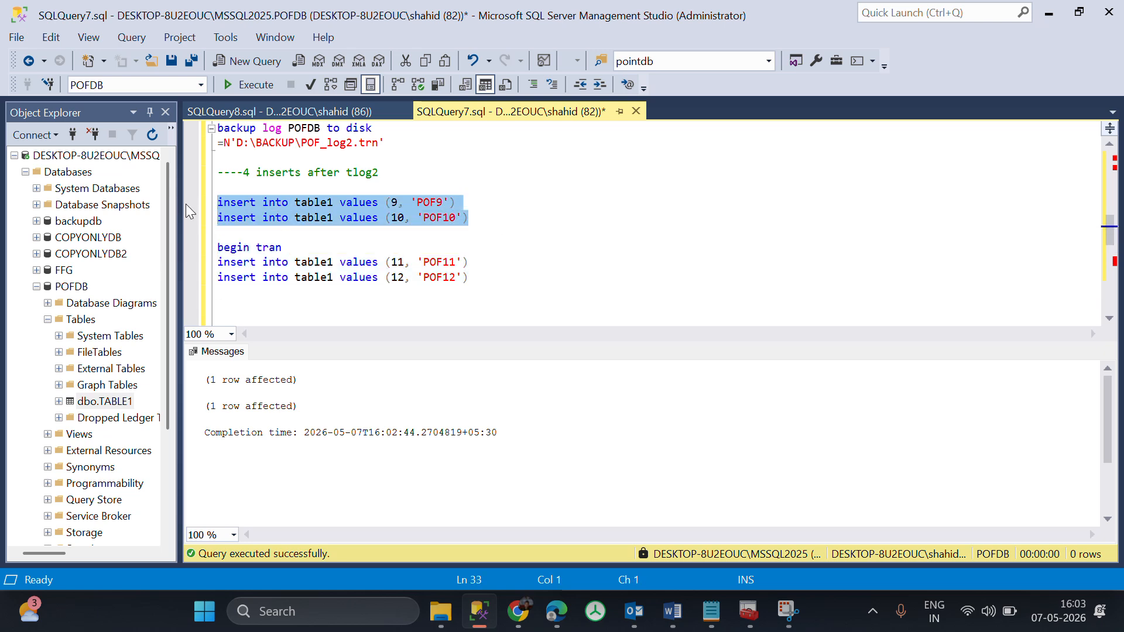
pyautogui.click(488, 218)
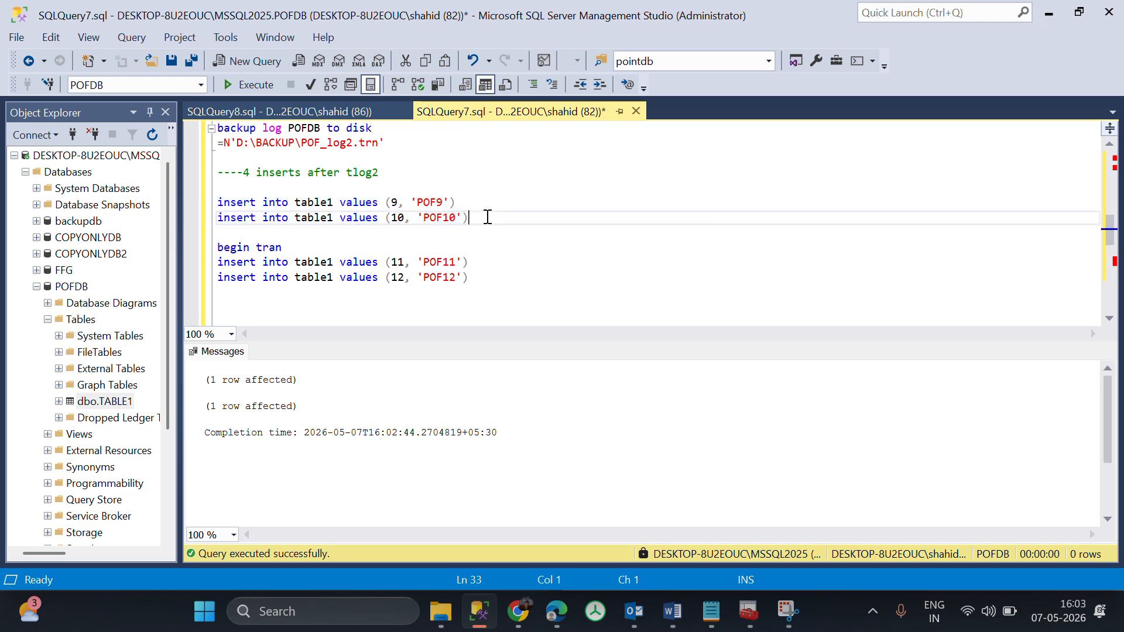
# Execute the begin tran block with the inserts of (11, 'POF11') and (12, 'POF12'), leaving the transaction uncommitted.
pyautogui.moveTo(490, 279); pyautogui.dragTo(172, 243)
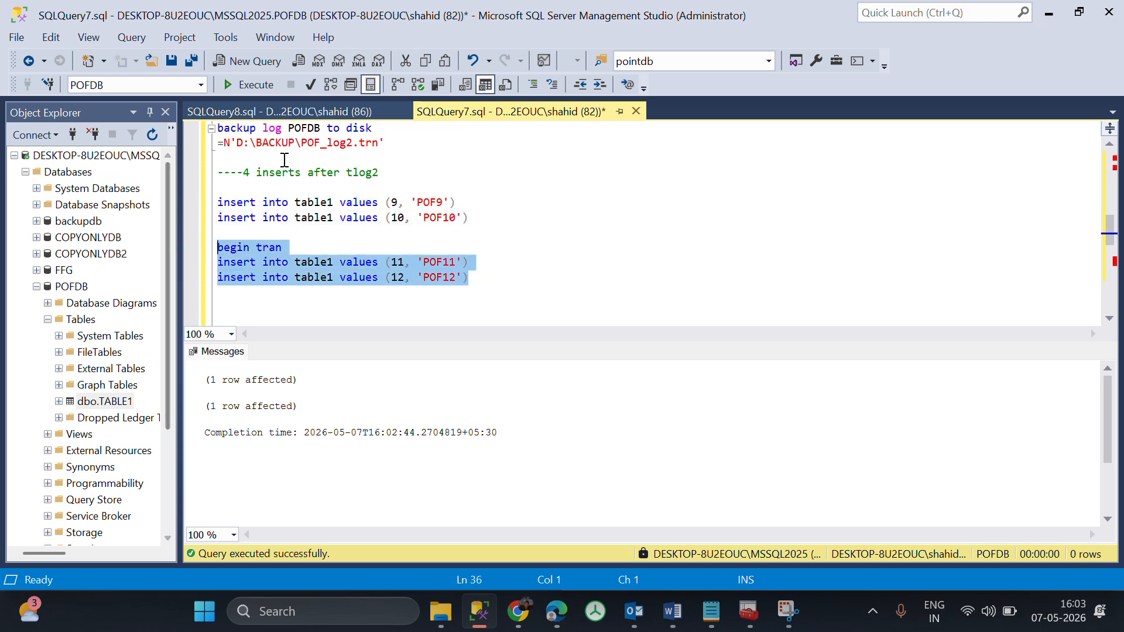
pyautogui.click(326, 109)
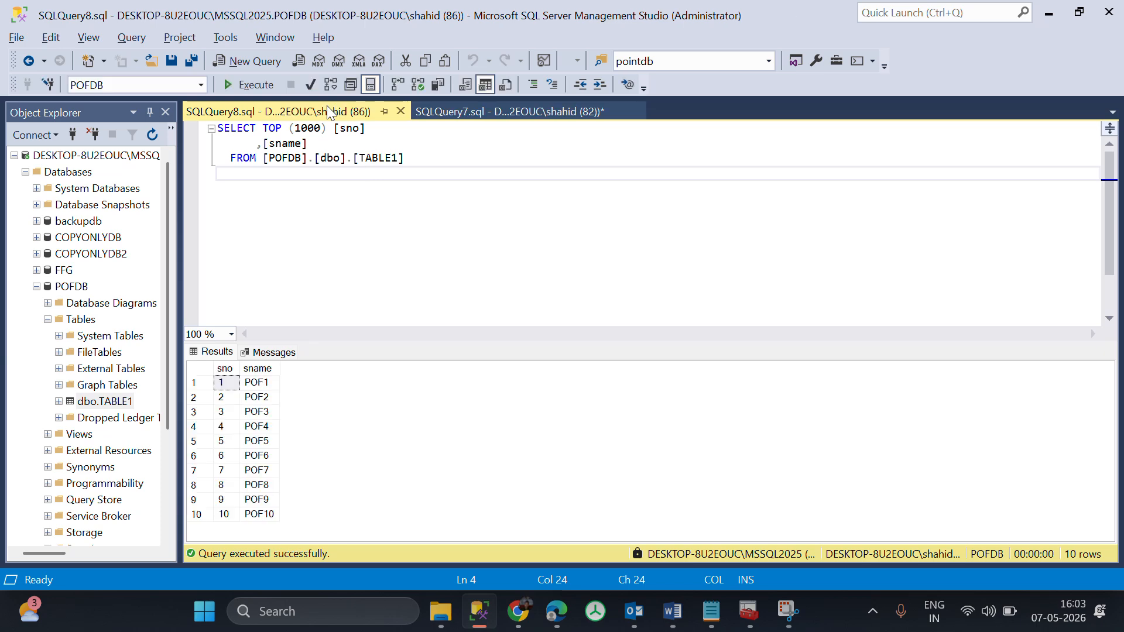
pyautogui.click(485, 113)
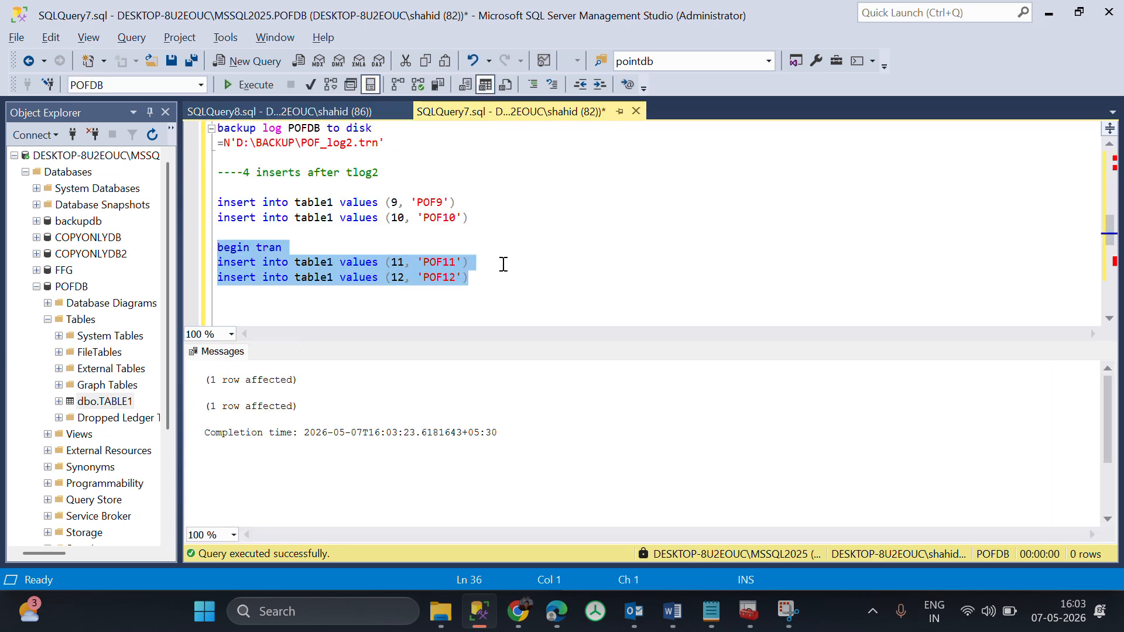
# Run the TABLE1 select query against the open transaction, and return to the database status check in the script.
pyautogui.click(291, 117)
pyautogui.press('F5')
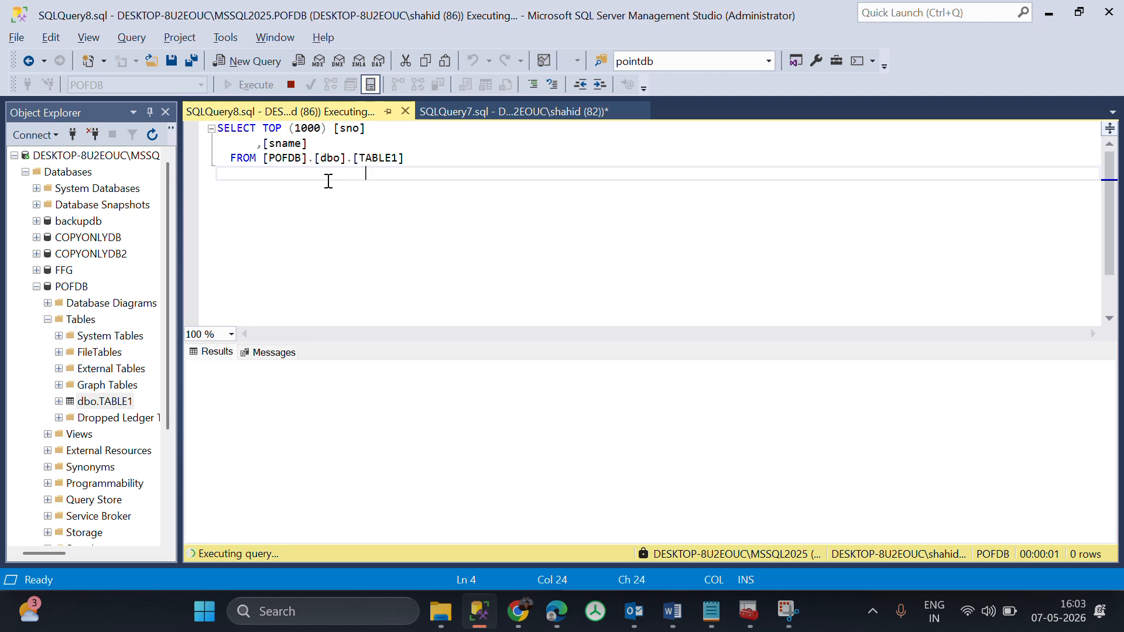
pyautogui.click(488, 118)
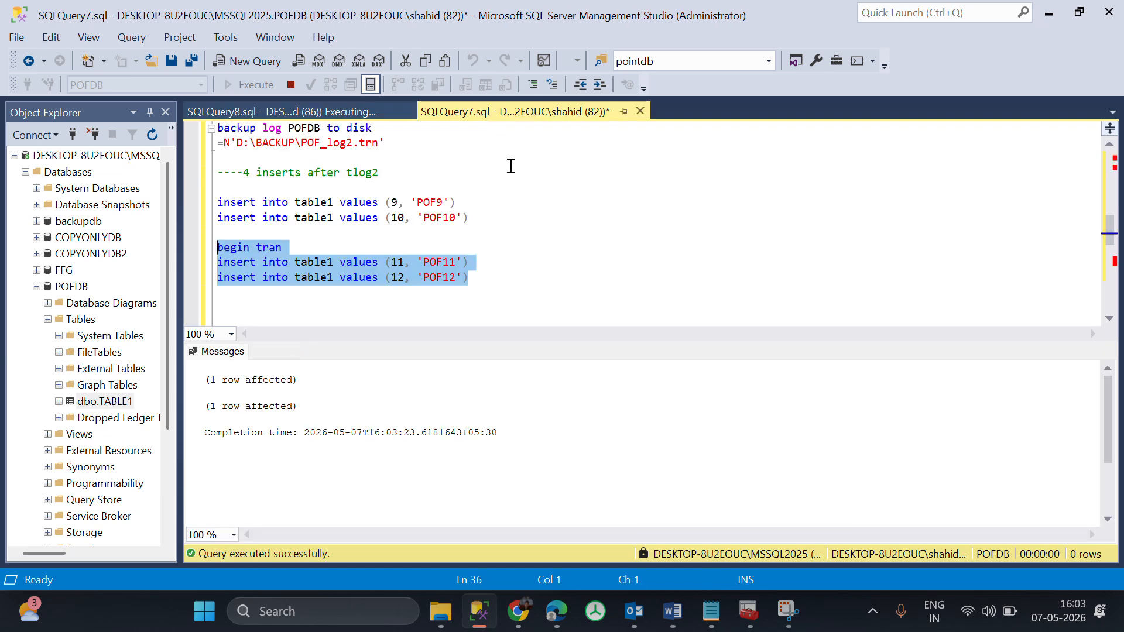
pyautogui.scroll(-2, 521, 304)
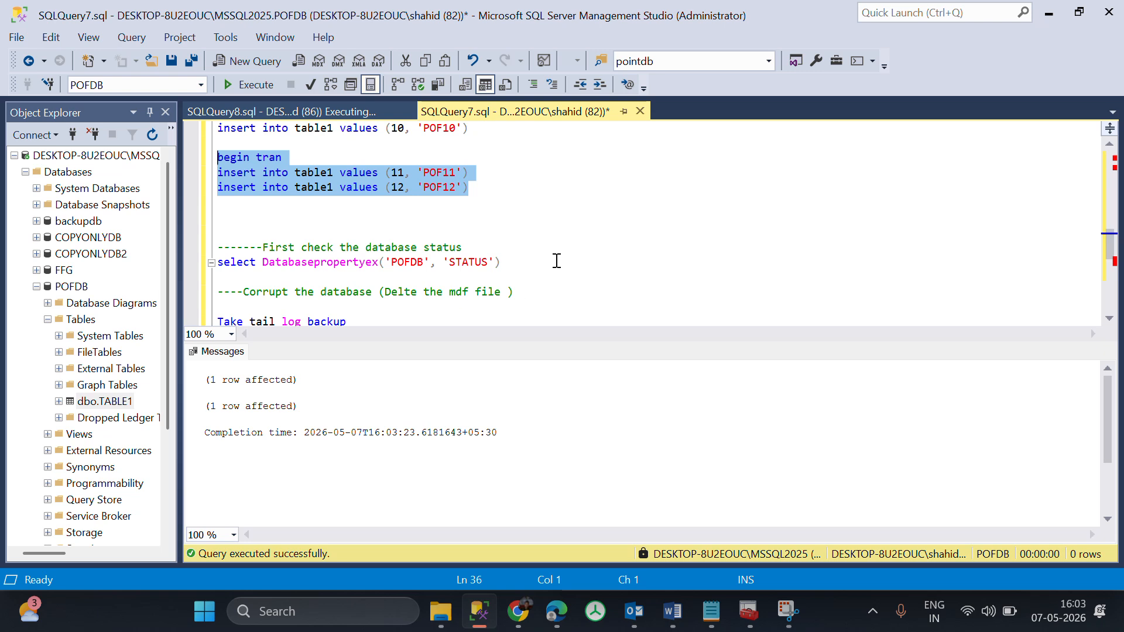
pyautogui.scroll(-1, 557, 261)
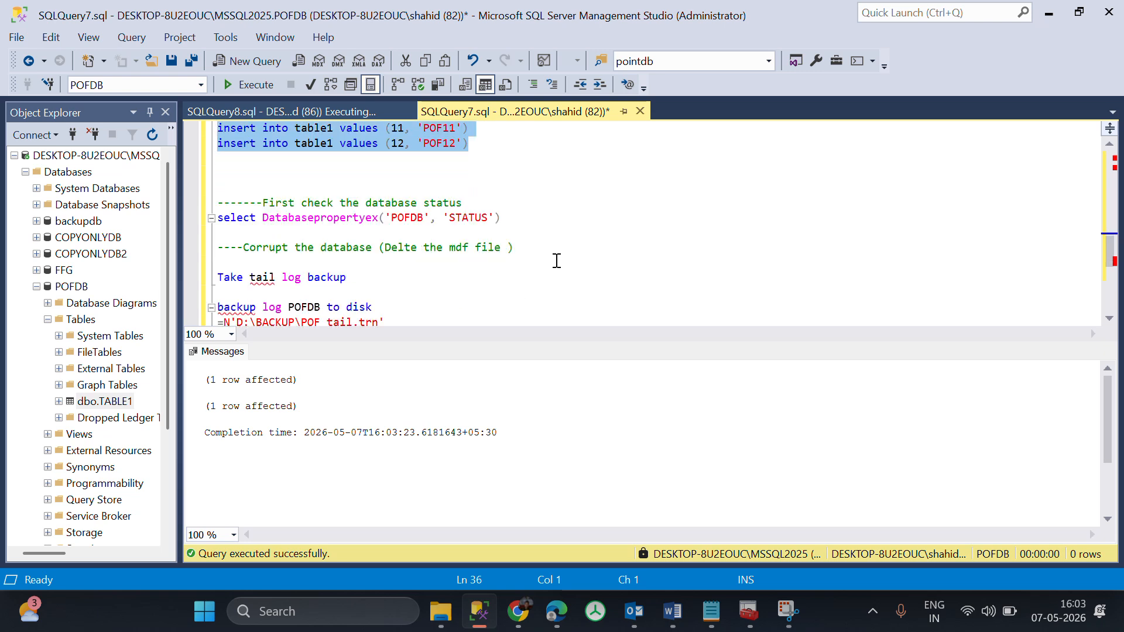
# Review the open transaction's inserts and the existing backup files in D:\Backup, and return to POFDB in SQL Server Management Studio.
pyautogui.scroll(2, 557, 262)
pyautogui.click(321, 115)
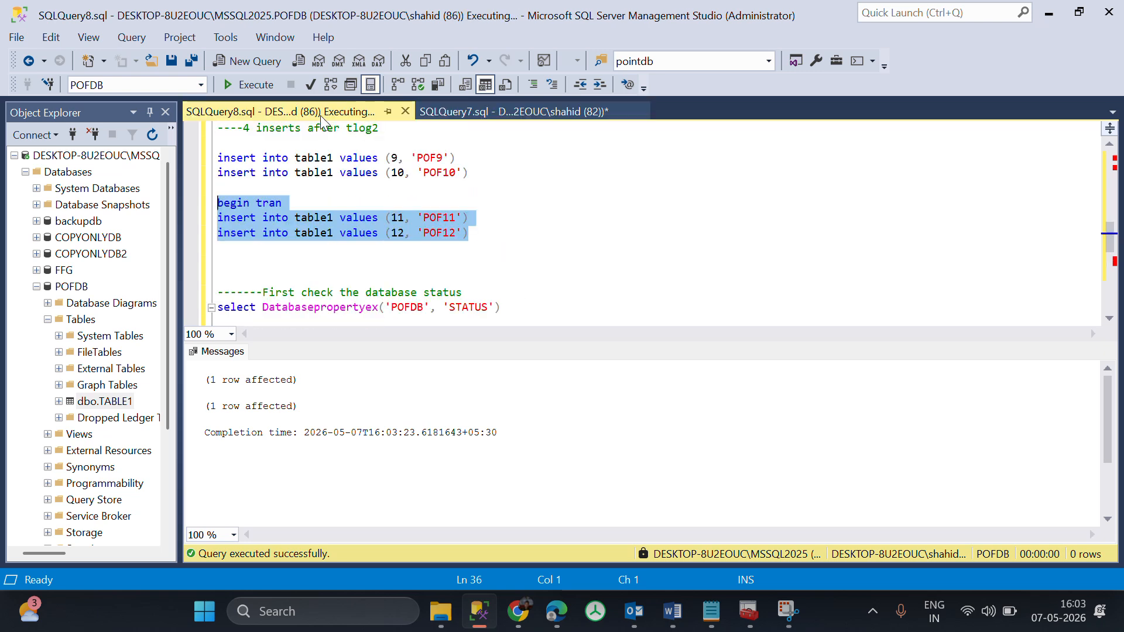
pyautogui.click(441, 611)
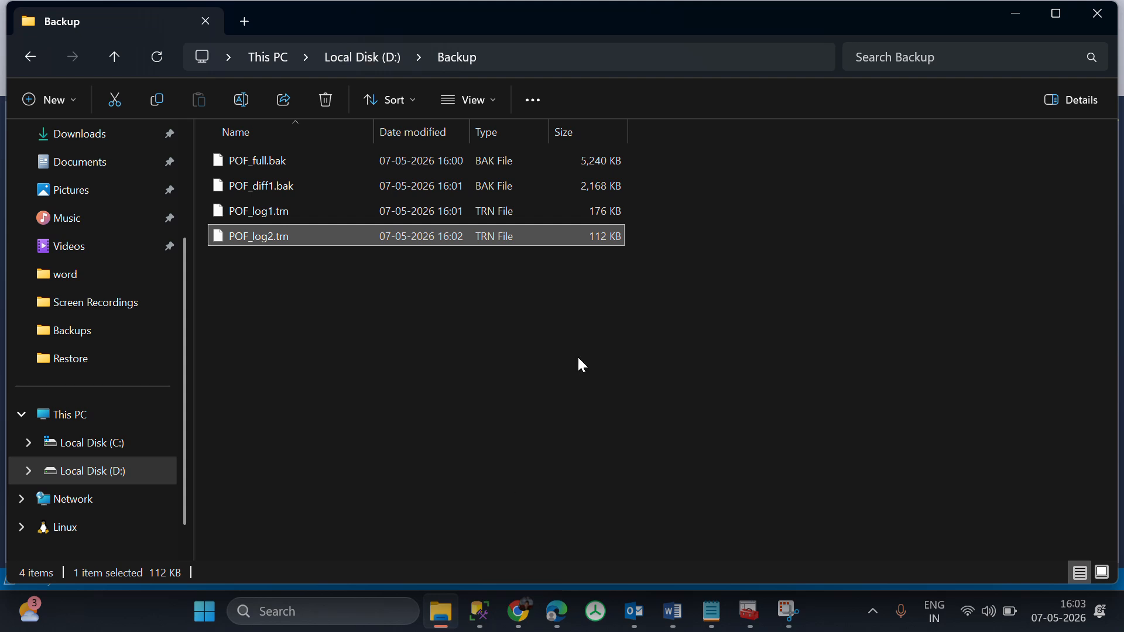
pyautogui.hotkey('alt', 'Tab')
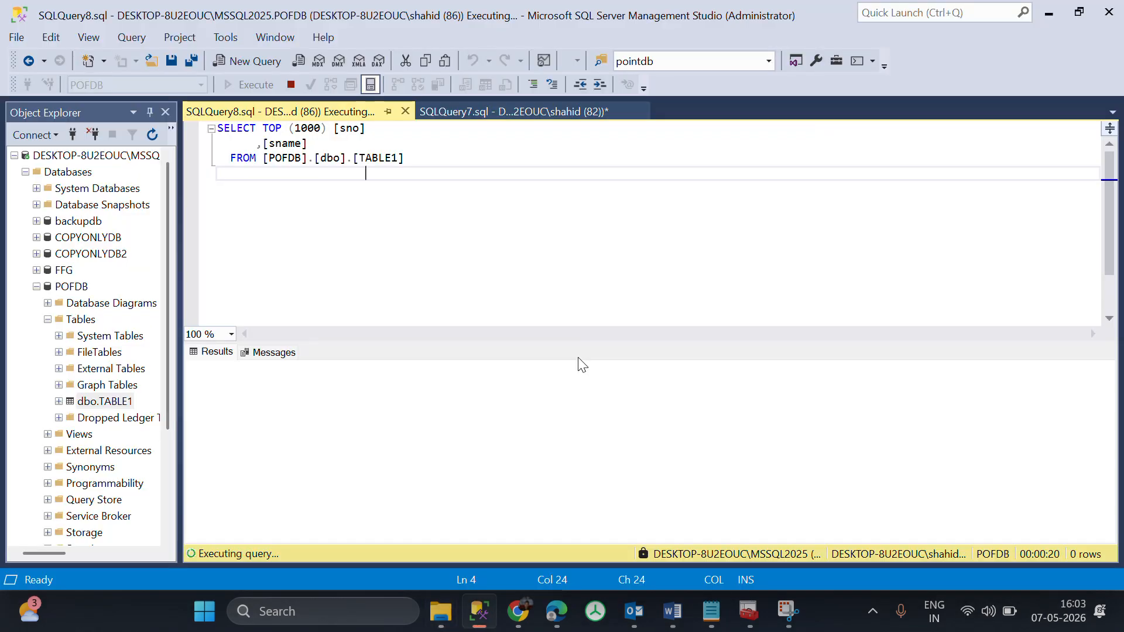
pyautogui.click(65, 288)
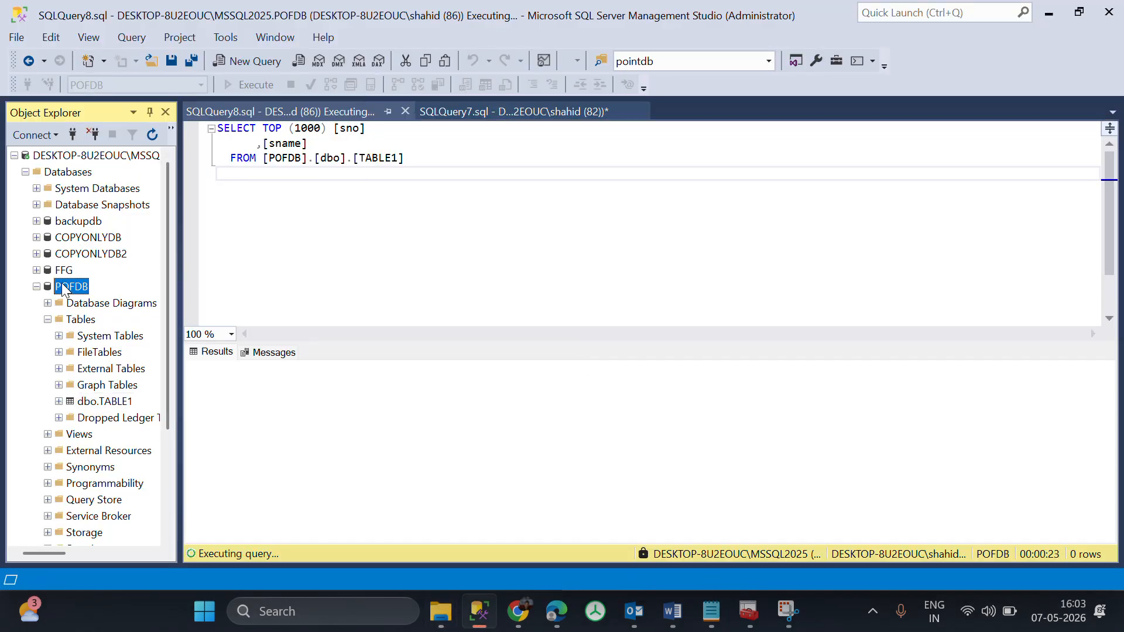
# Widen Object Explorer to show the instance name, and stop the SQL Server (MSSQL2025) service in SQL Server Configuration Manager.
pyautogui.click(747, 620)
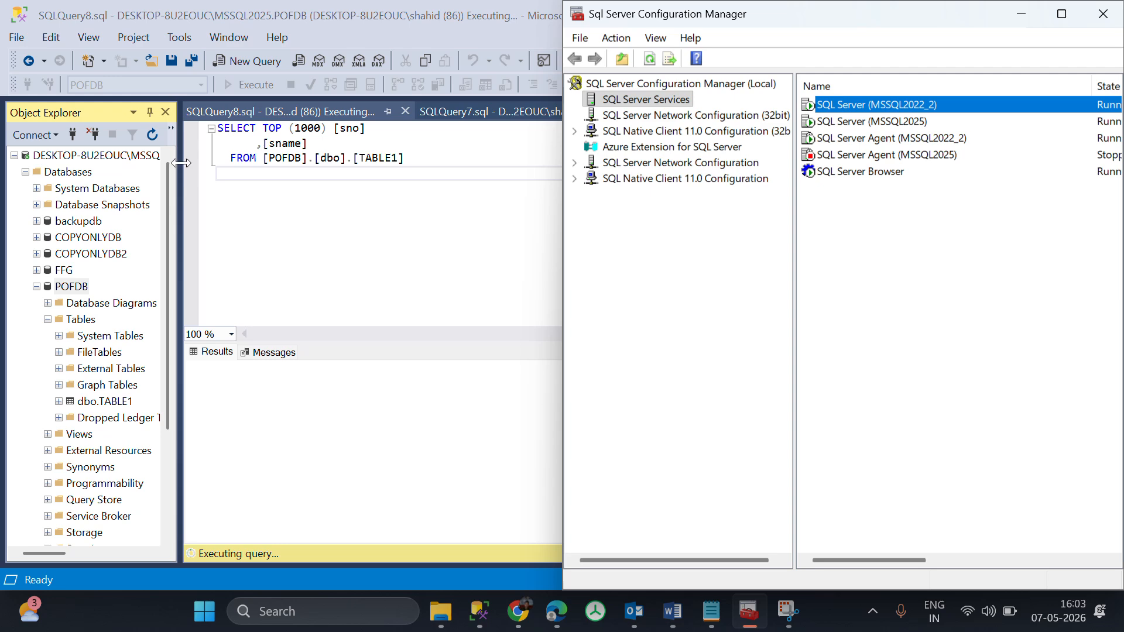
pyautogui.moveTo(179, 164); pyautogui.dragTo(294, 164)
pyautogui.hotkey('alt', 'Tab')
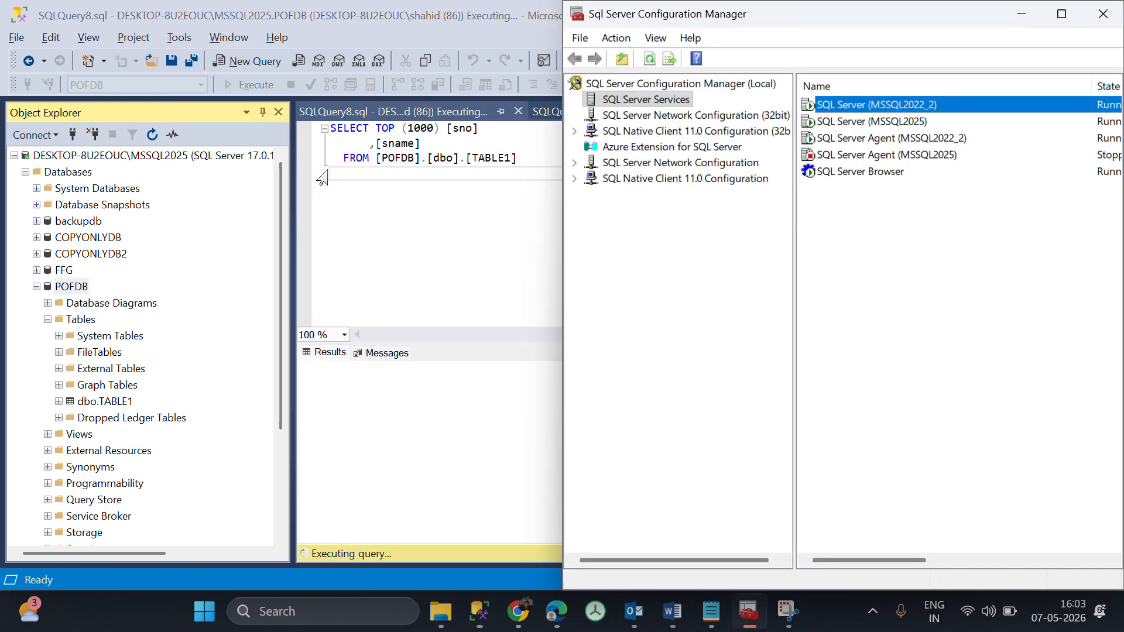
pyautogui.click(1065, 11)
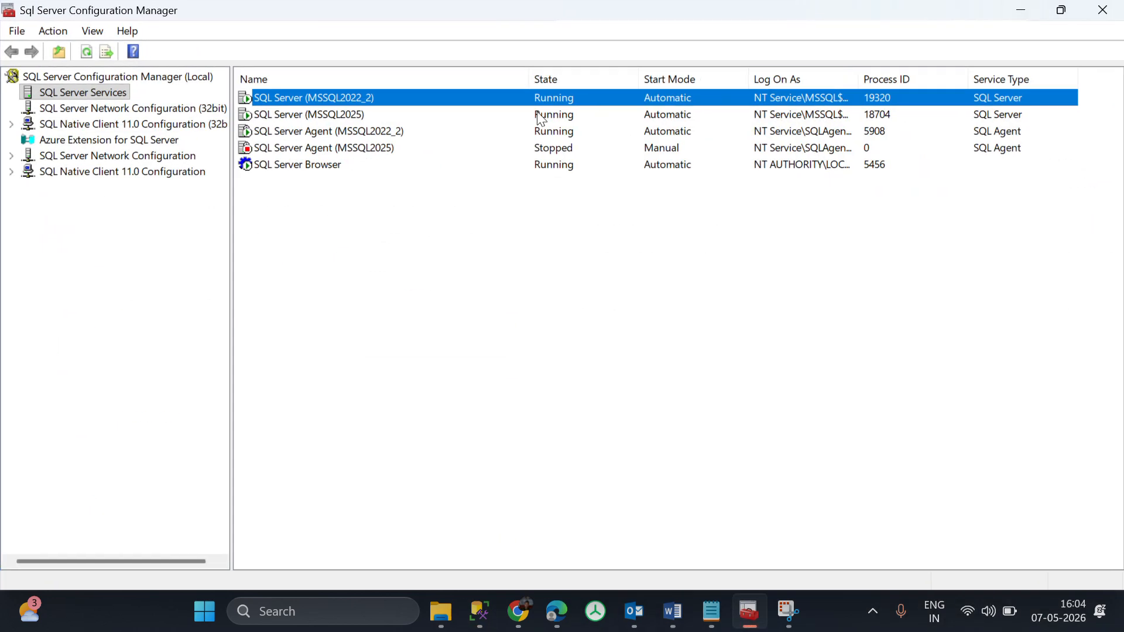
pyautogui.click(423, 114)
pyautogui.rightClick(422, 115)
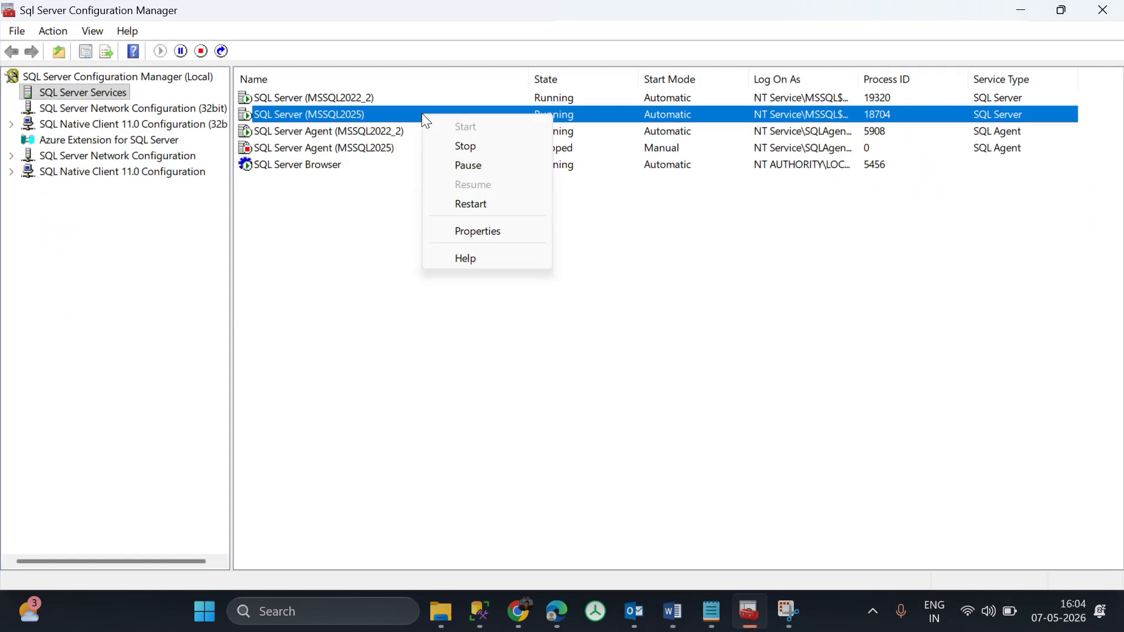
pyautogui.click(478, 145)
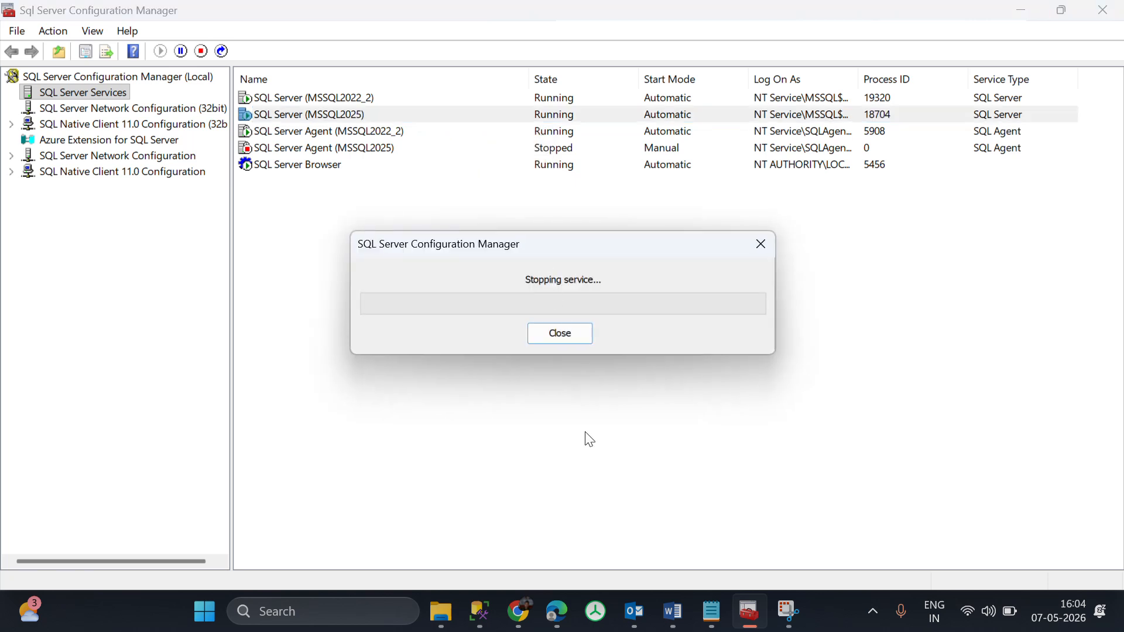
# Open Local Disk (C:) in File Explorer, checking the service's stop progress in Configuration Manager meanwhile.
pyautogui.moveTo(446, 615)
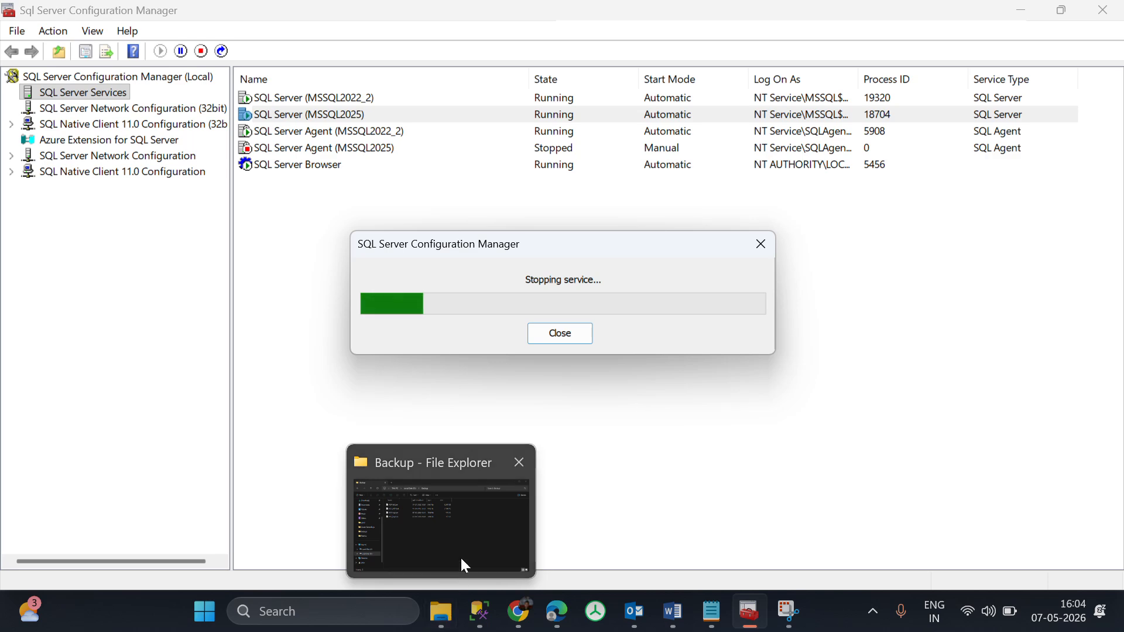
pyautogui.moveTo(458, 567)
pyautogui.click(462, 540)
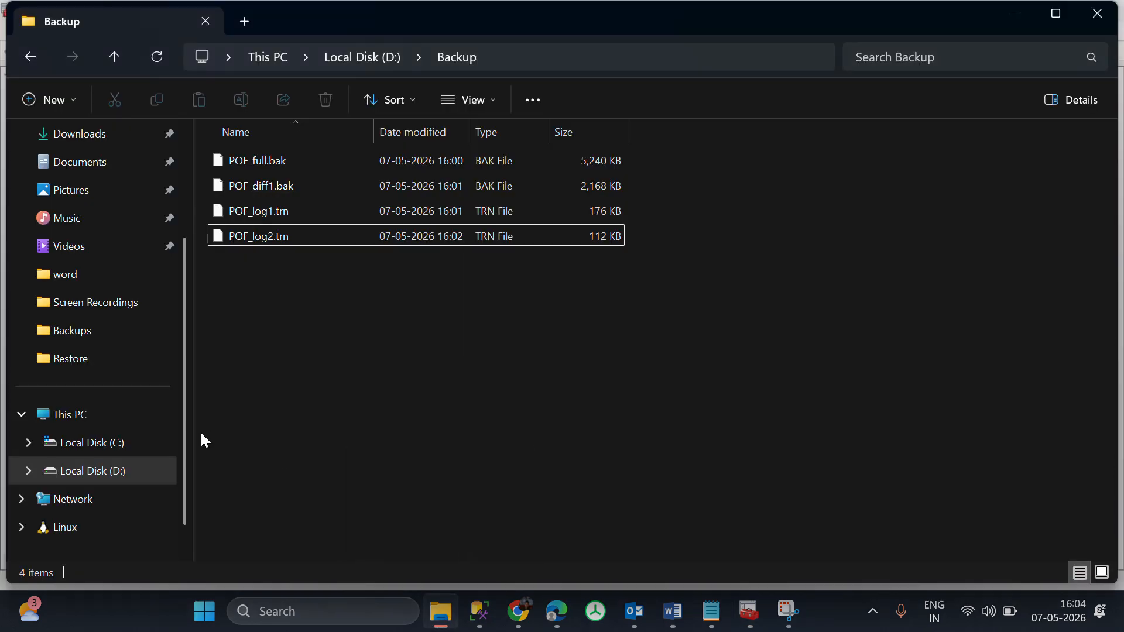
pyautogui.click(90, 443)
pyautogui.click(749, 612)
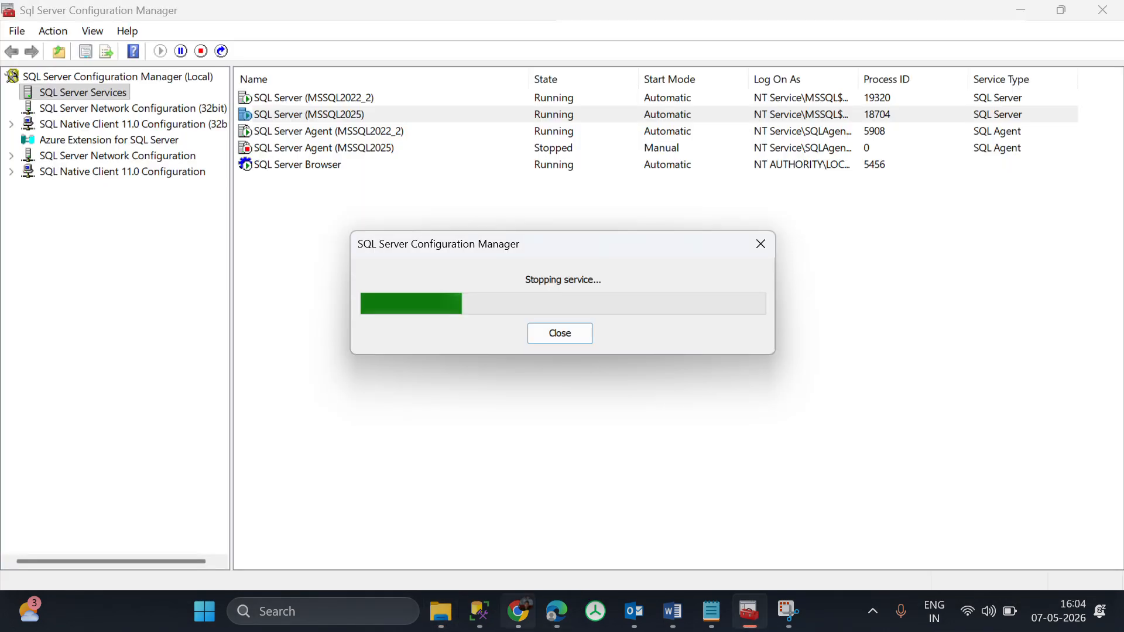
pyautogui.click(442, 612)
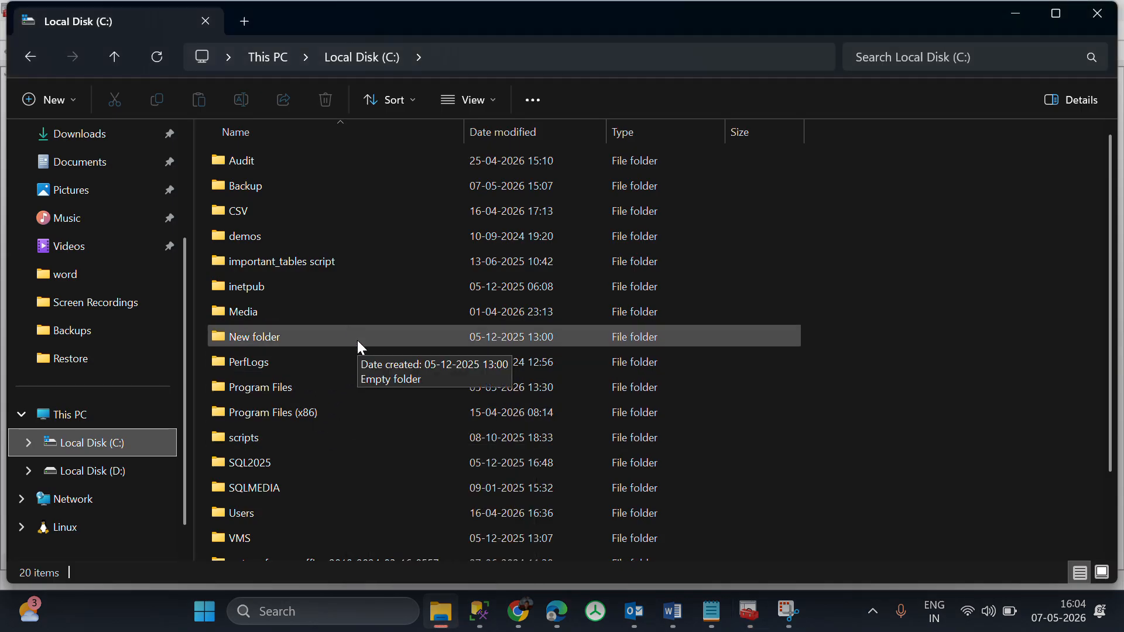
# Open the DATA folder under Program Files\Microsoft SQL Server\MSSQL17.MSSQL2025\MSSQL.
pyautogui.click(295, 386)
pyautogui.doubleClick(295, 386)
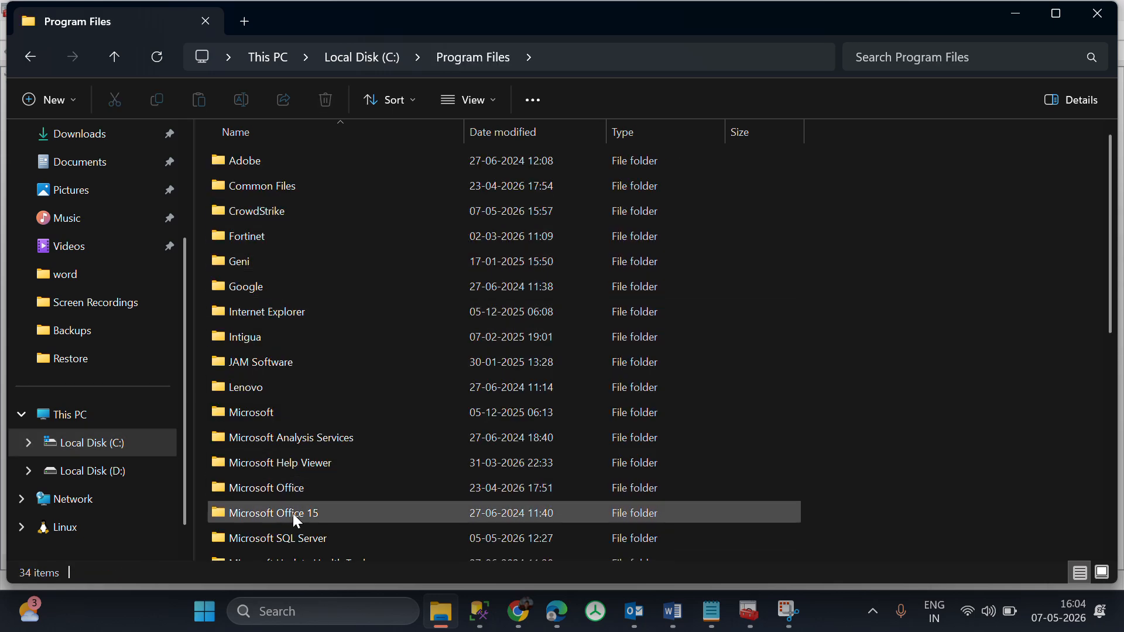
pyautogui.doubleClick(294, 534)
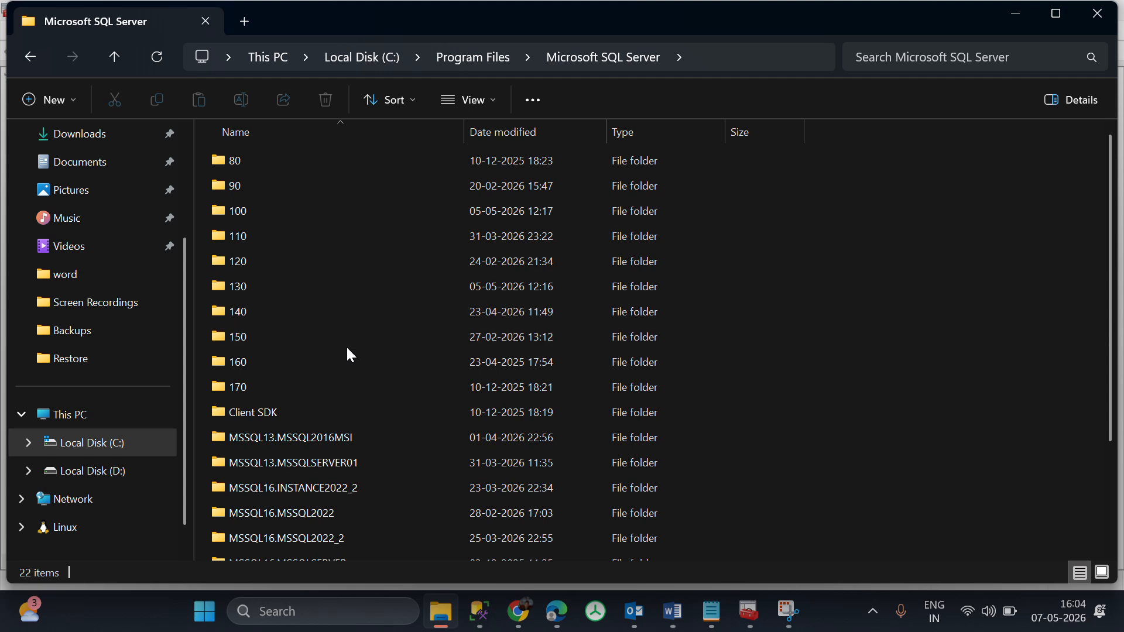
pyautogui.scroll(-1, 347, 349)
pyautogui.scroll(-1, 347, 352)
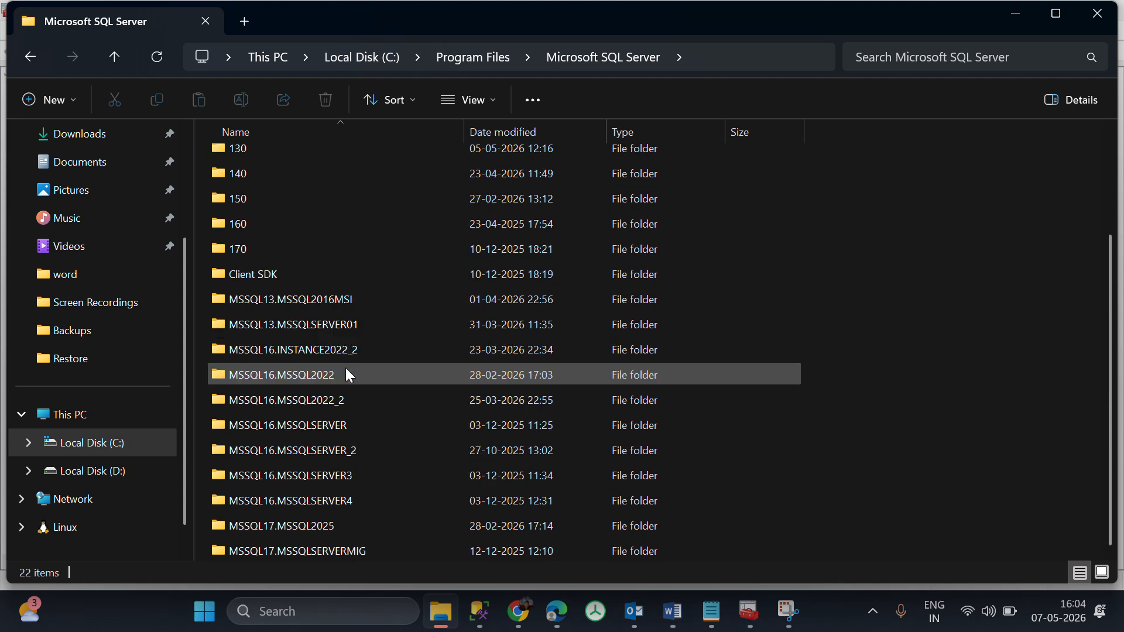
pyautogui.click(336, 527)
pyautogui.doubleClick(335, 526)
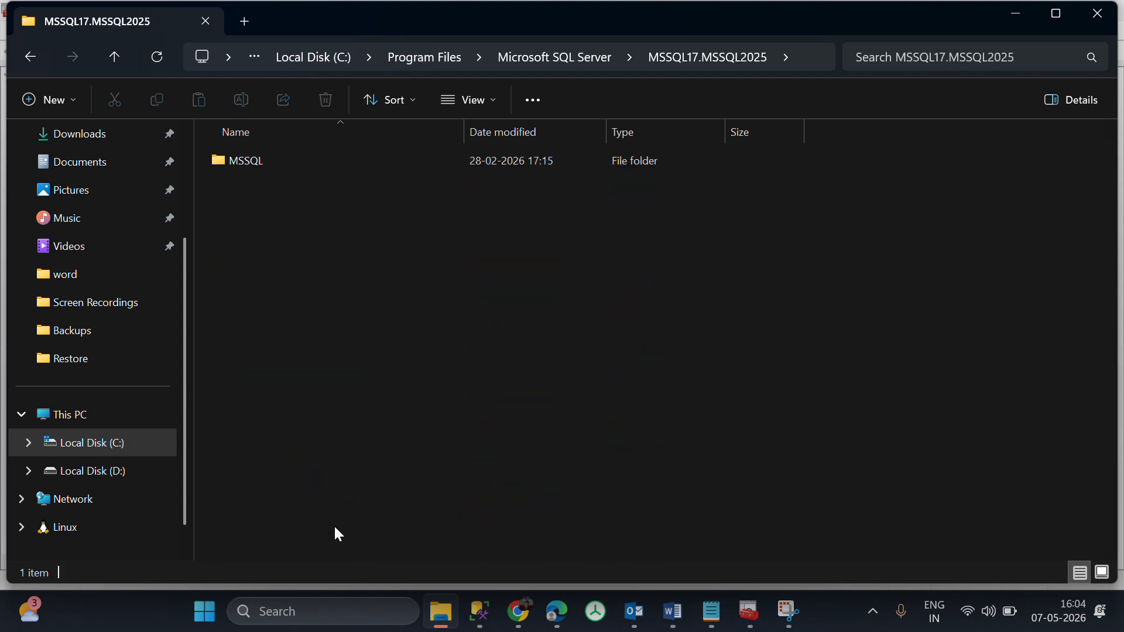
pyautogui.doubleClick(316, 168)
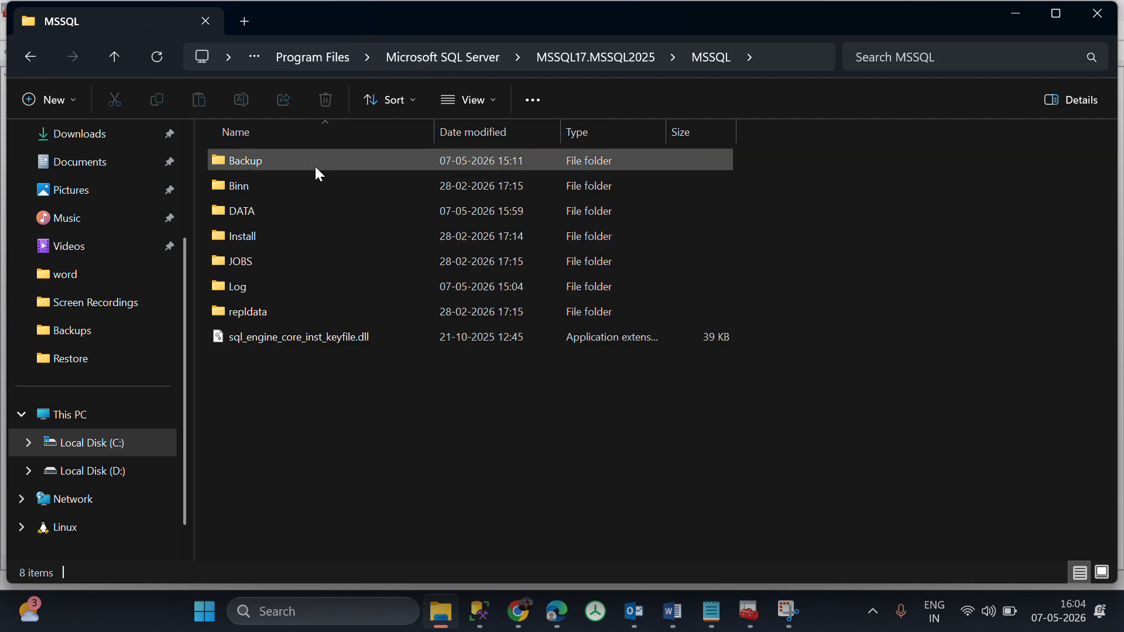
pyautogui.doubleClick(286, 210)
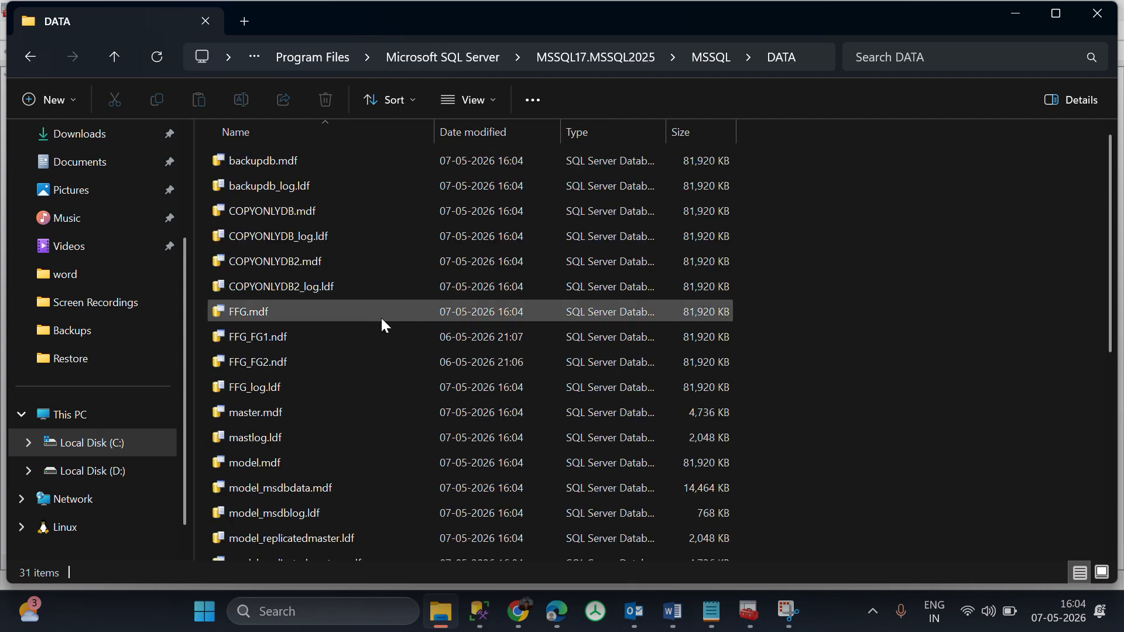
# Locate the POFDB.mdf data file and the POFDB_log.ldf log file in the DATA folder.
pyautogui.scroll(-5, 385, 326)
pyautogui.scroll(-1, 384, 326)
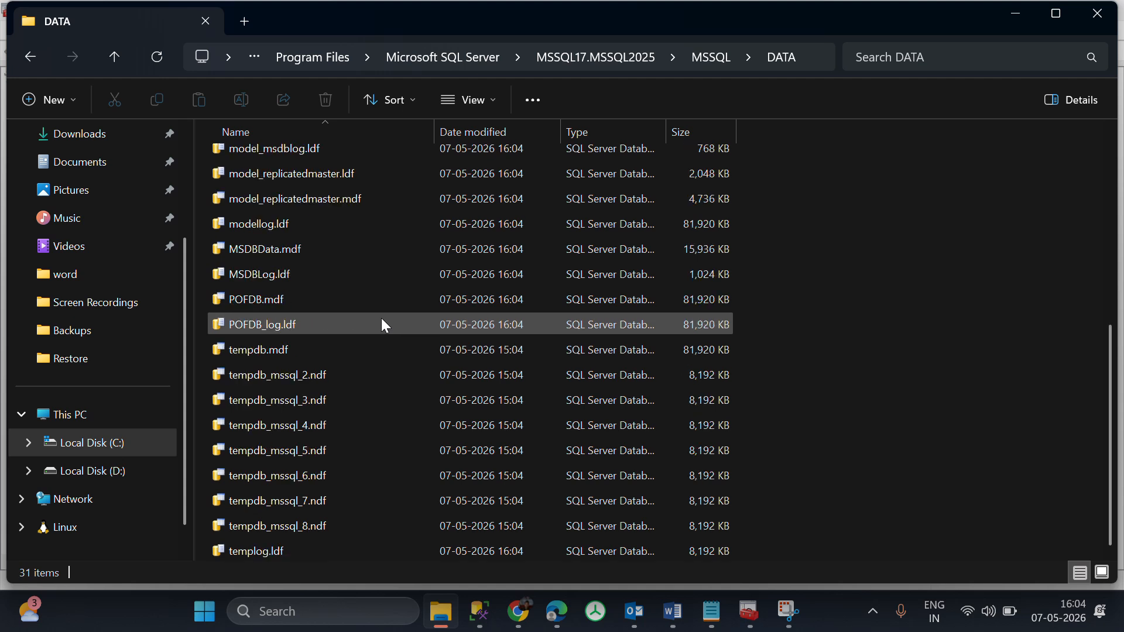
pyautogui.click(319, 300)
pyautogui.rightClick(316, 296)
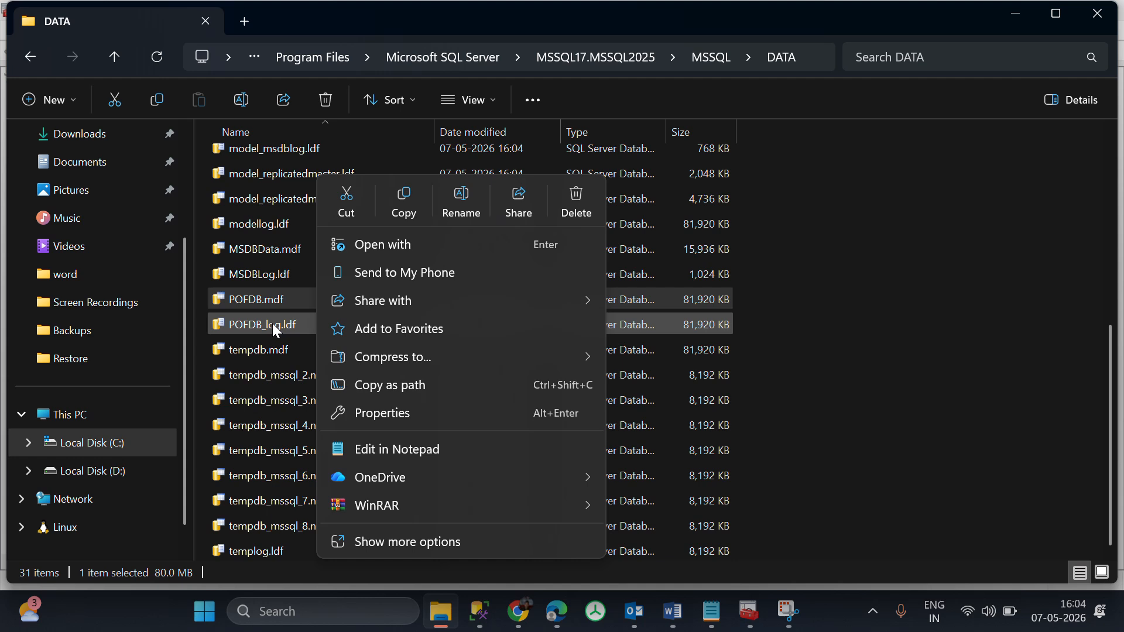
pyautogui.click(284, 304)
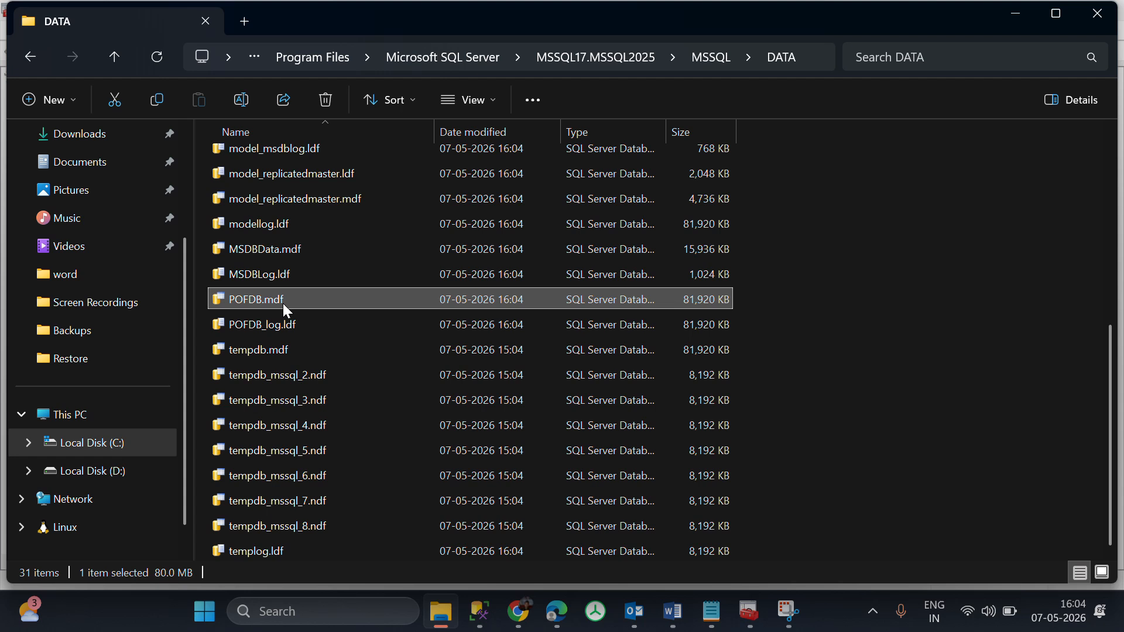
pyautogui.click(287, 327)
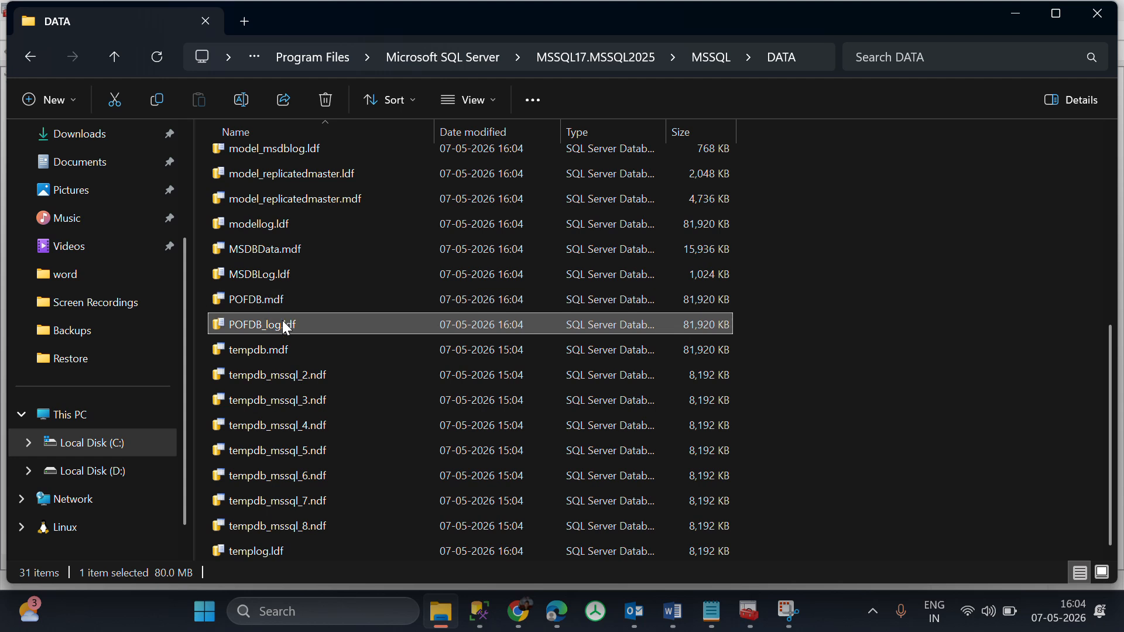
# Delete the POFDB.mdf data file from the DATA folder to simulate the database corruption.
pyautogui.click(297, 307)
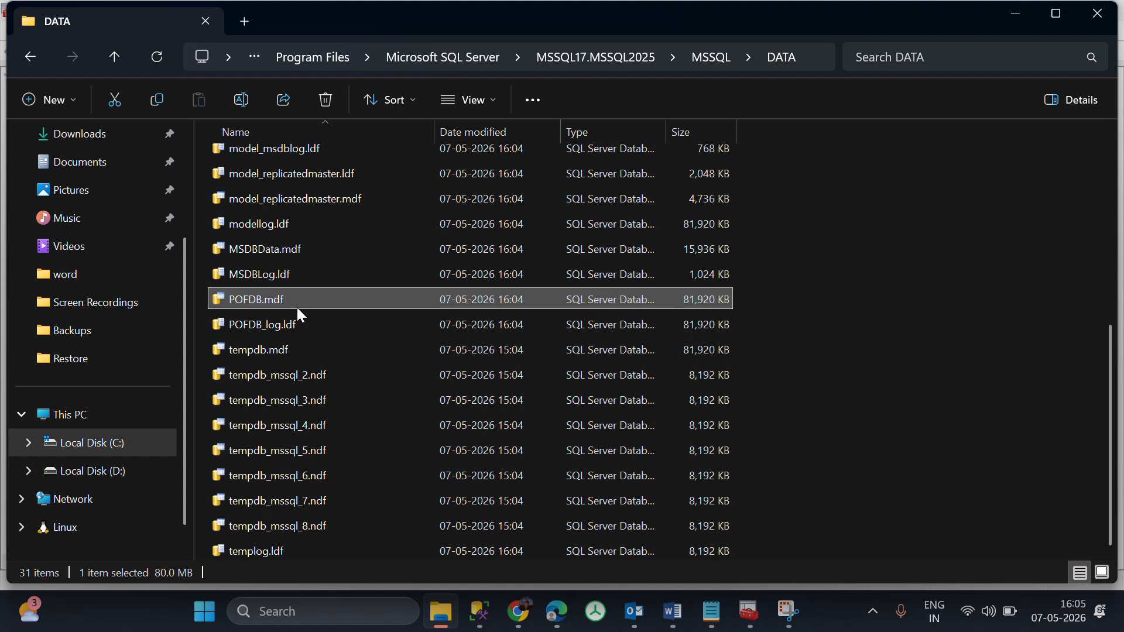
pyautogui.rightClick(300, 314)
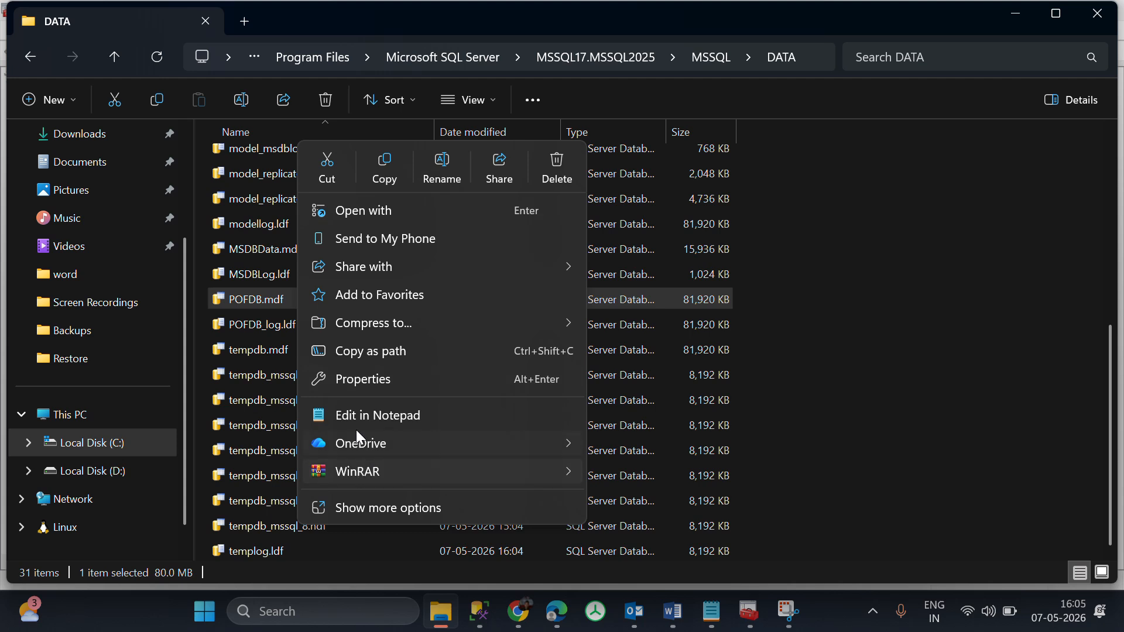
pyautogui.click(258, 310)
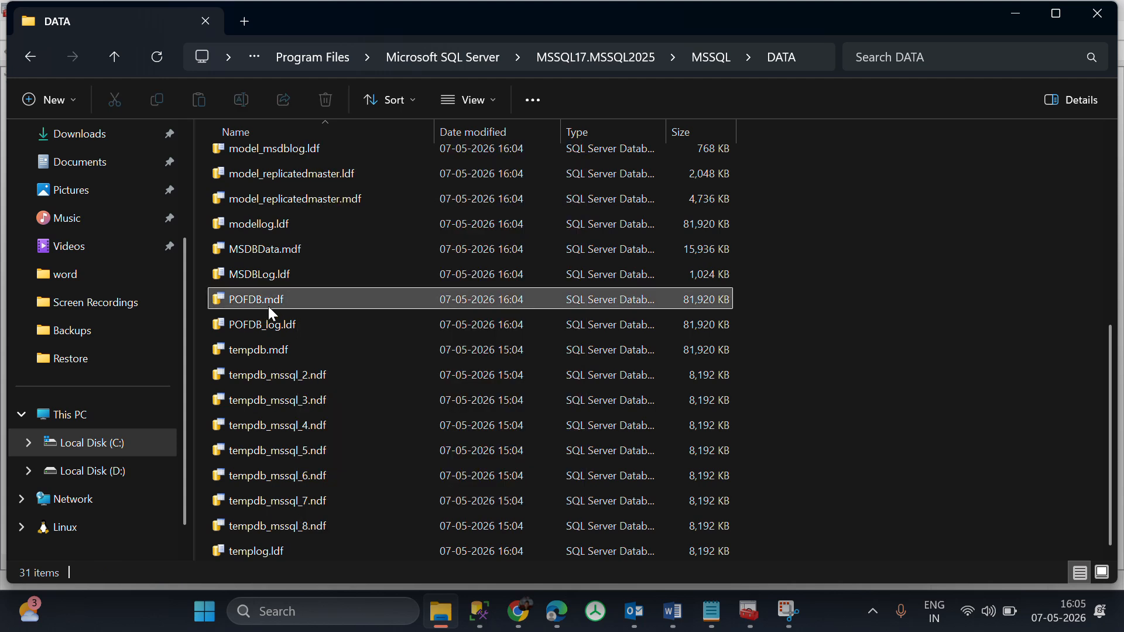
pyautogui.press('Delete')
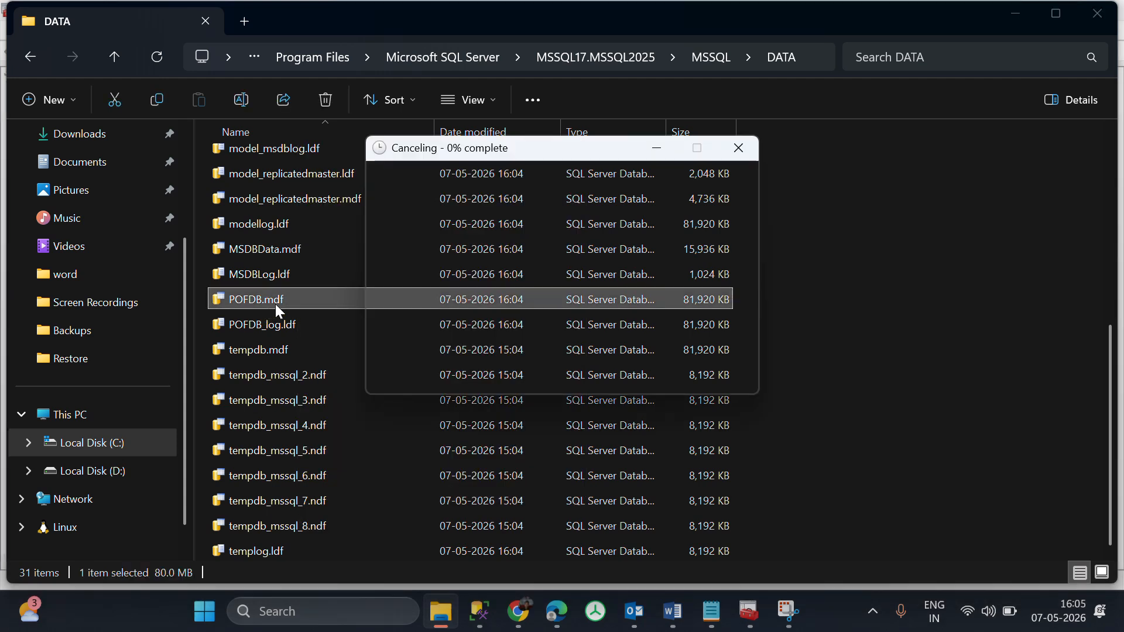
pyautogui.press('Return')
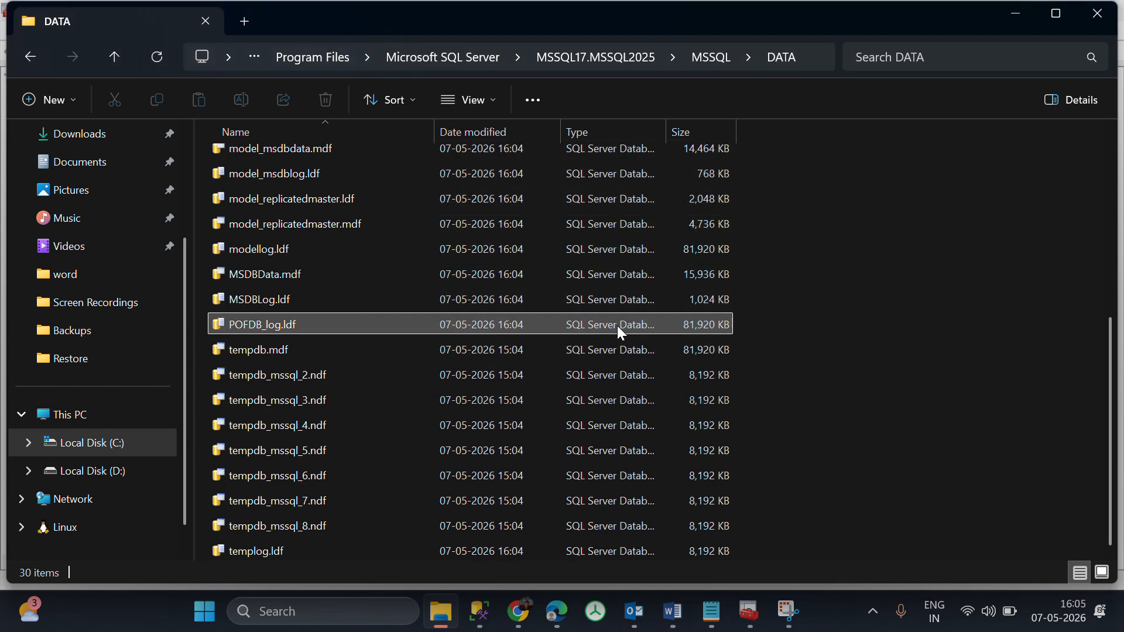
# Switch to SQL Server Configuration Manager and start the SQL Server (MSSQL2025) service.
pyautogui.hotkey('alt', 'Tab')
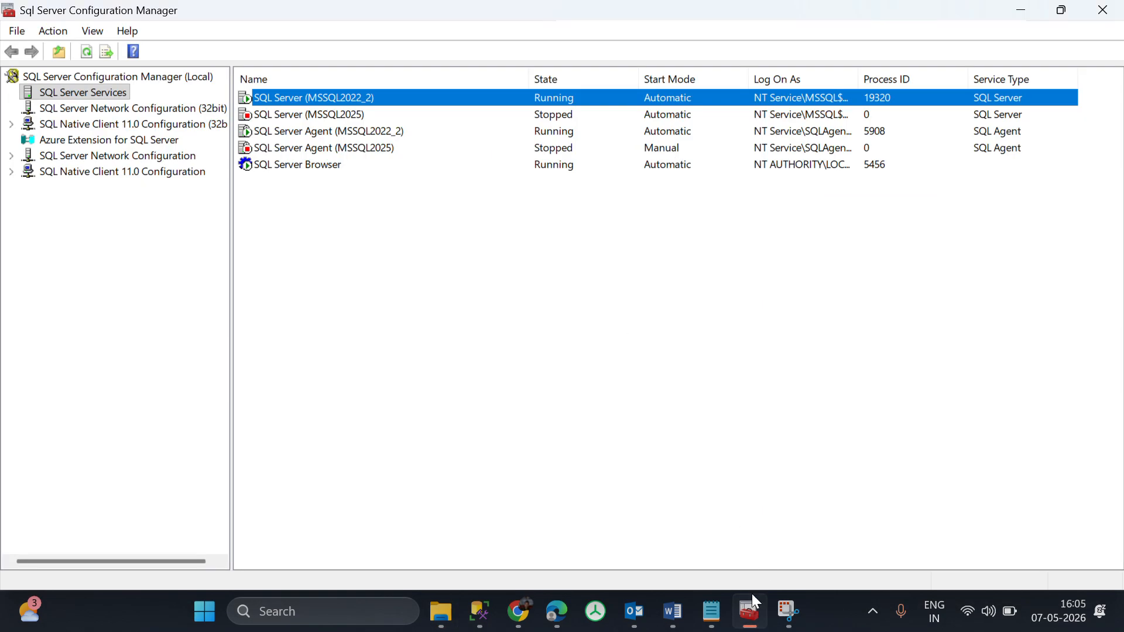
pyautogui.click(751, 602)
pyautogui.click(753, 619)
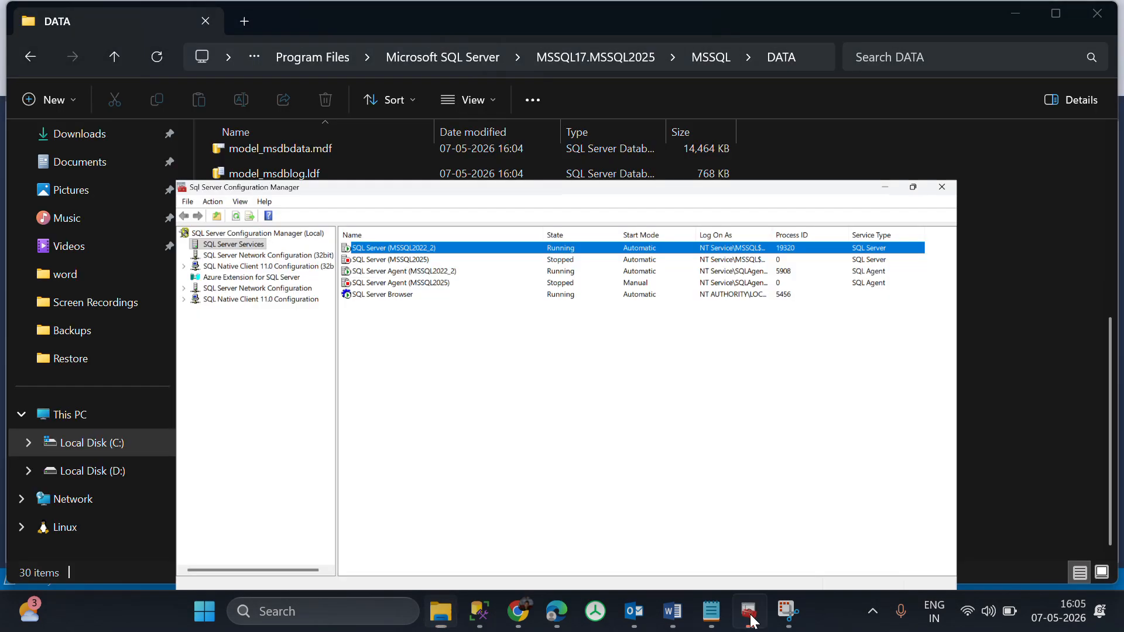
pyautogui.rightClick(303, 114)
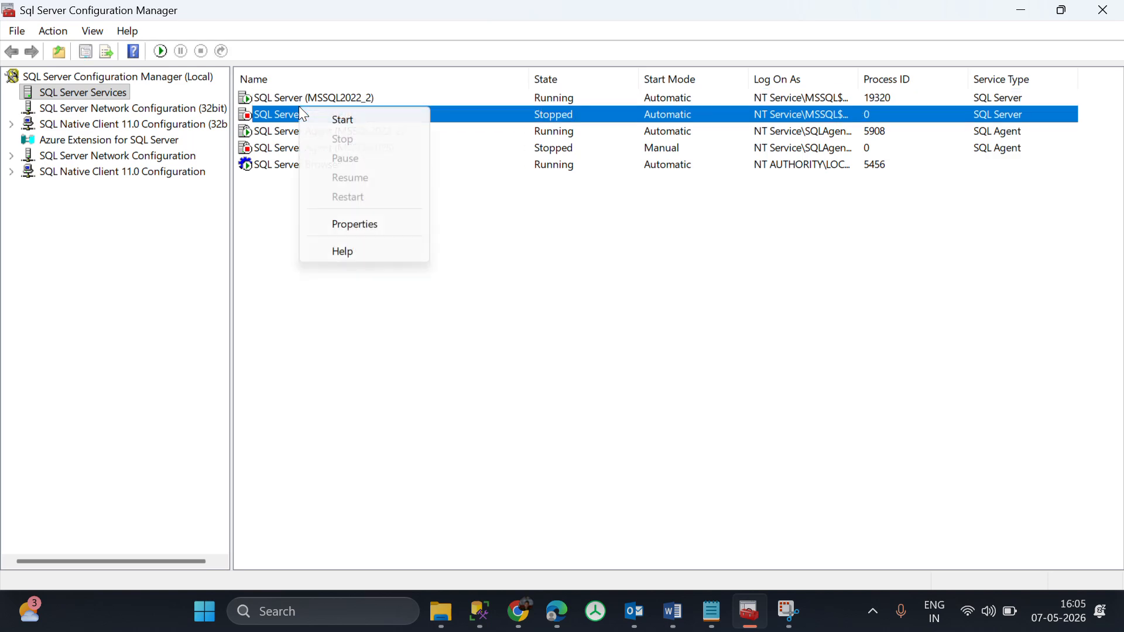
pyautogui.click(345, 122)
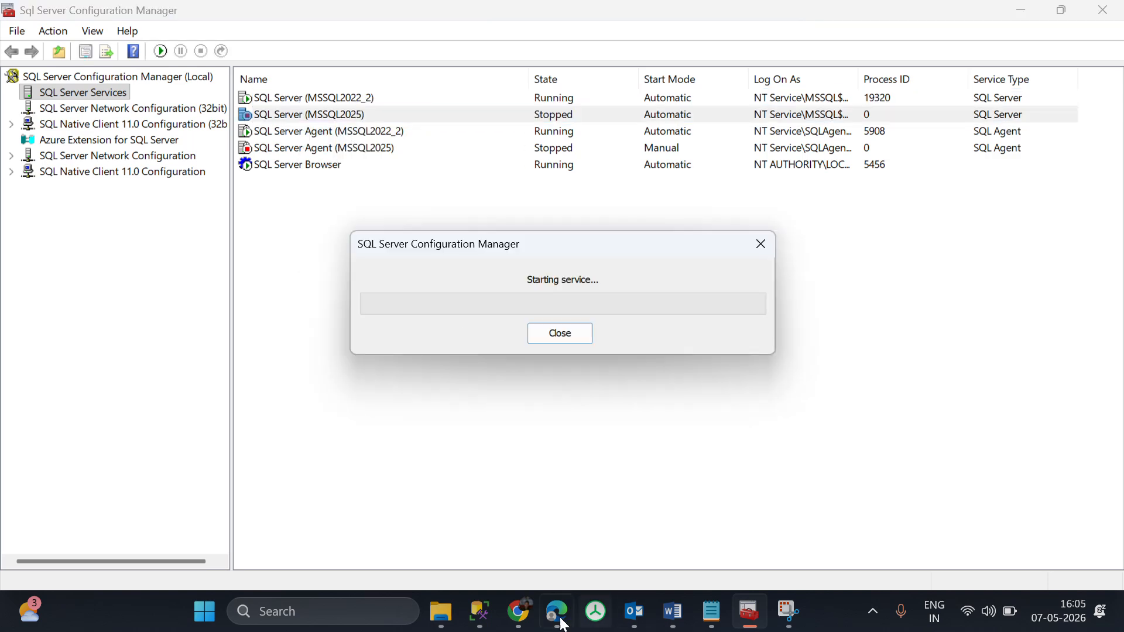
# Switch to SQL Server Management Studio, disconnect Object Explorer and reconnect it to the MSSQL2025 Database Engine with Windows Authentication.
pyautogui.moveTo(479, 611)
pyautogui.click(480, 551)
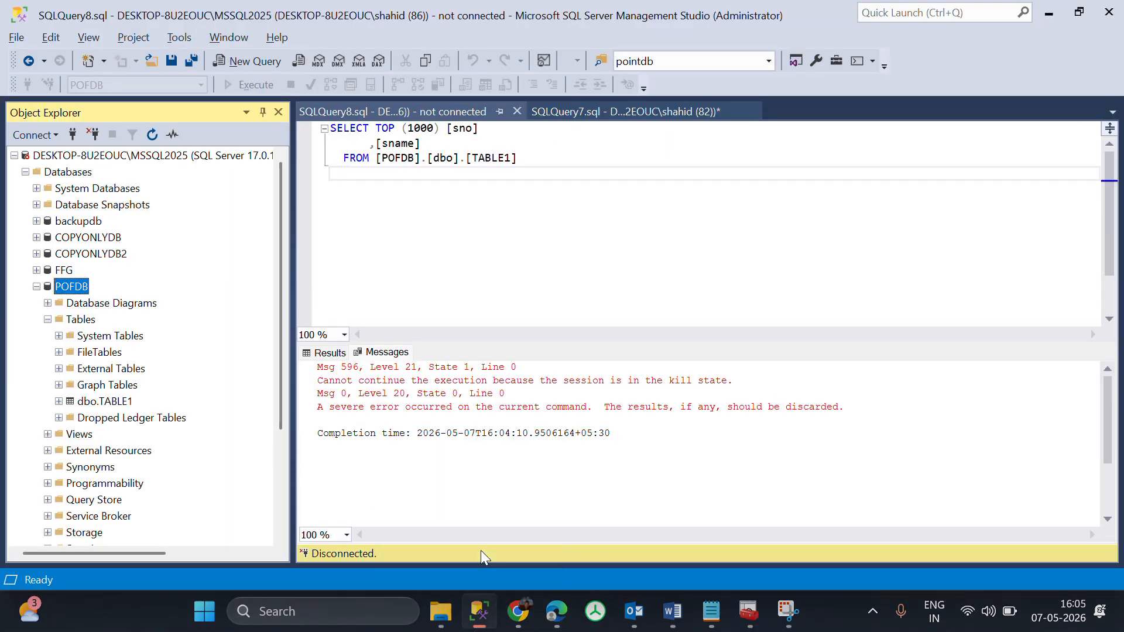
pyautogui.click(93, 134)
pyautogui.click(69, 131)
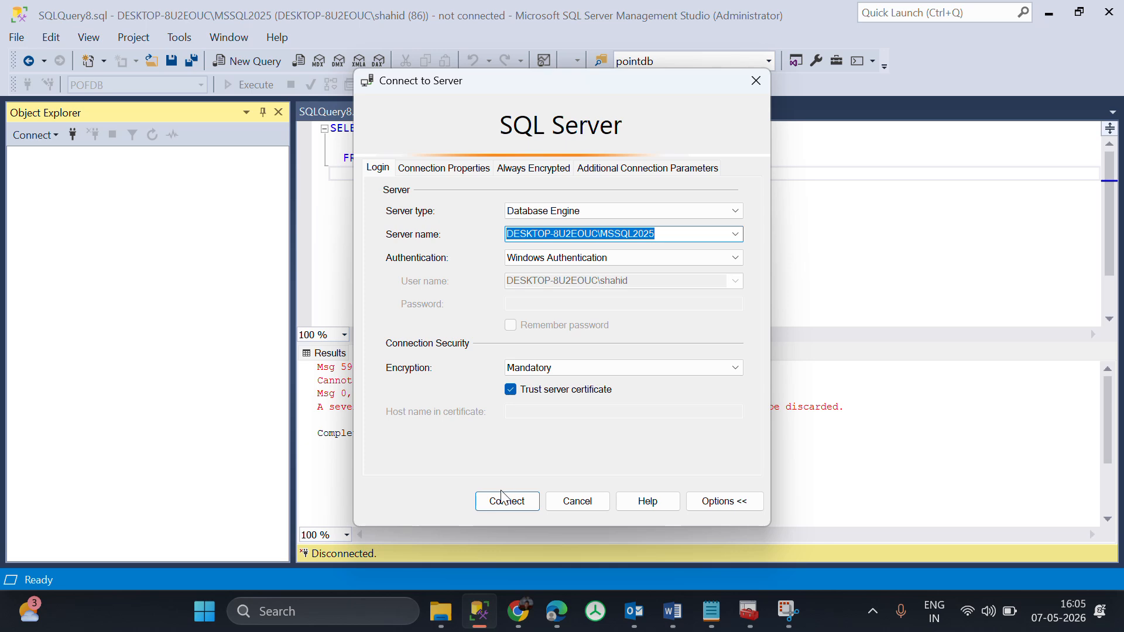
pyautogui.click(502, 497)
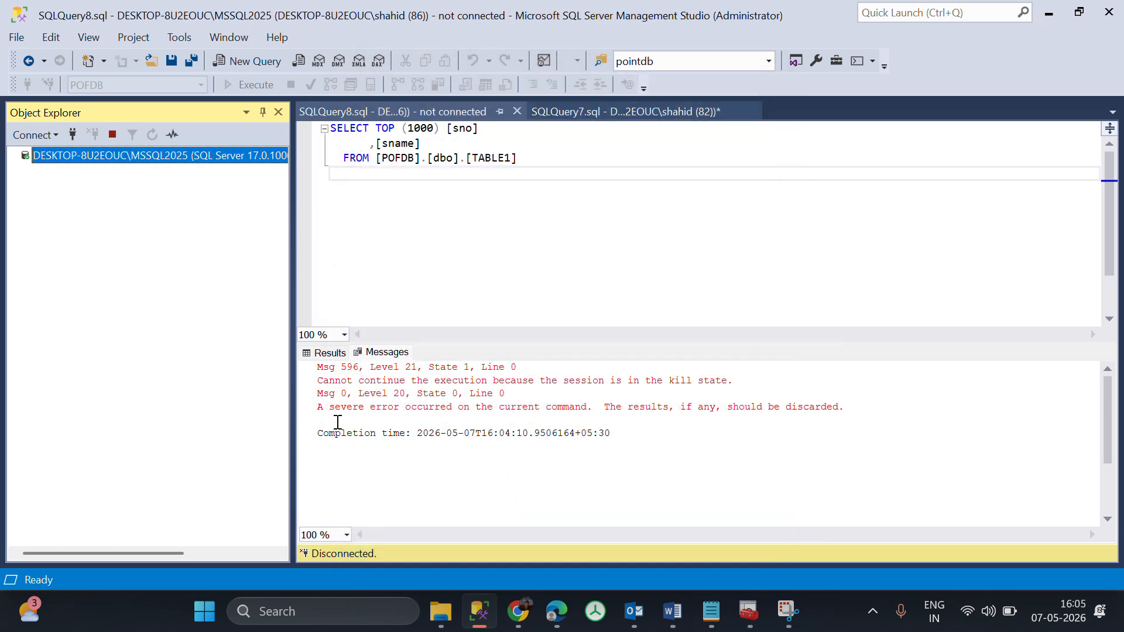
# Expand the server's Databases folder in Object Explorer and check the state of POFDB.
pyautogui.click(25, 171)
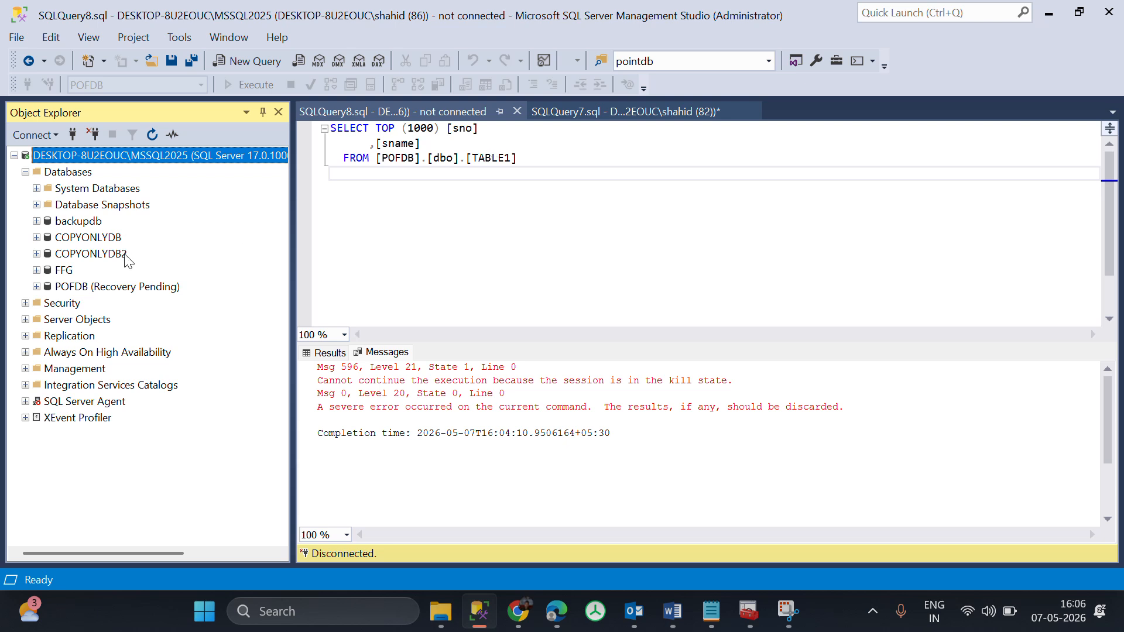
pyautogui.click(103, 239)
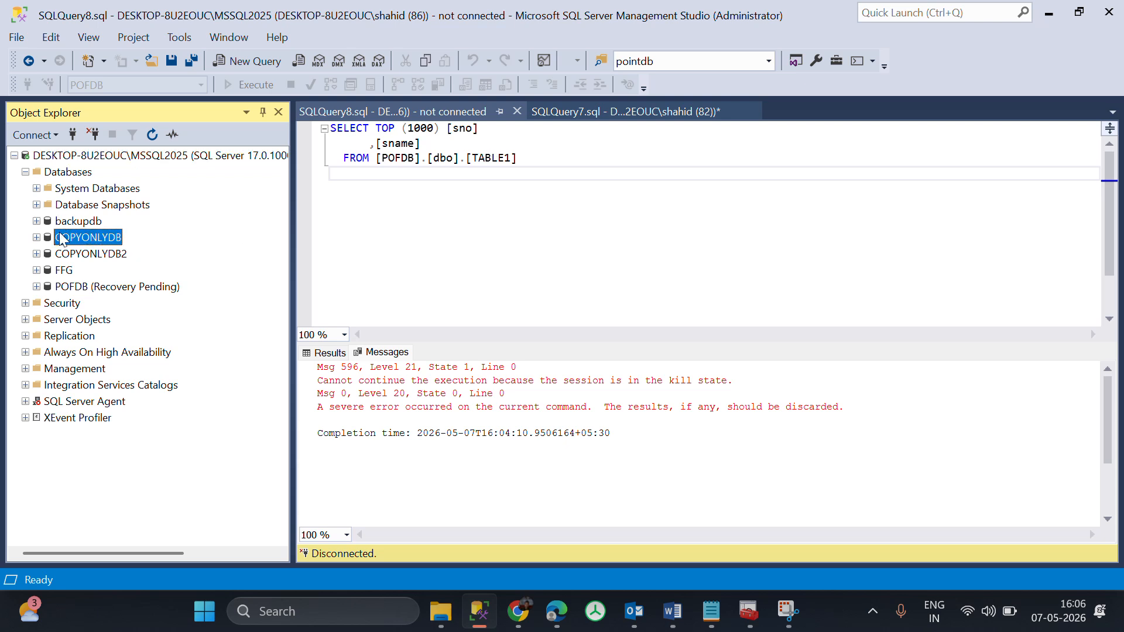
pyautogui.click(120, 288)
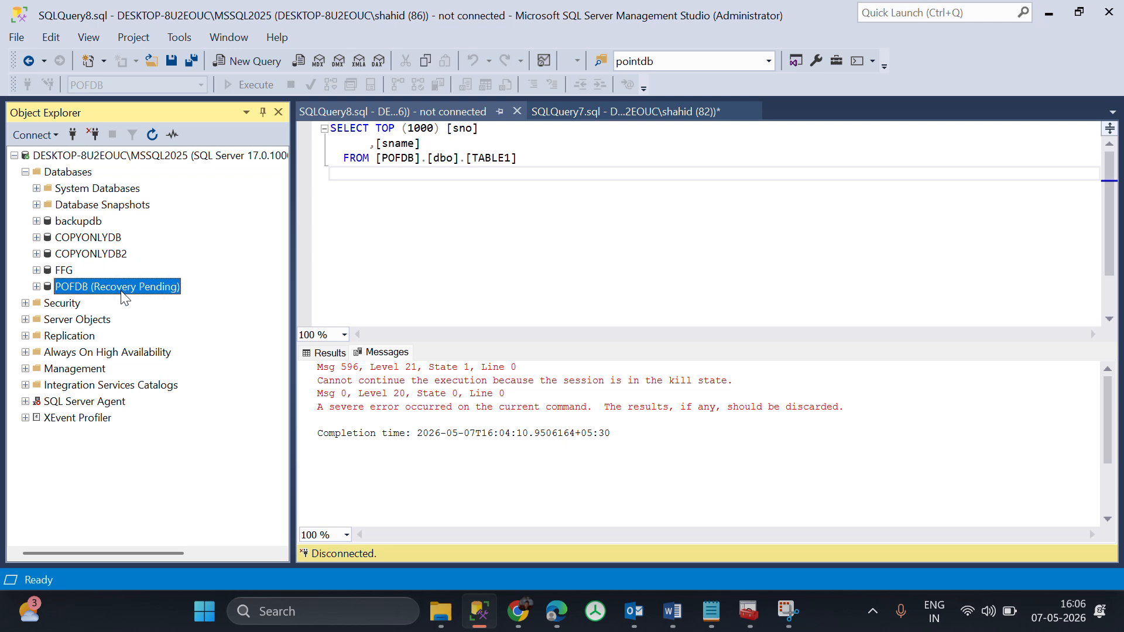
pyautogui.click(577, 115)
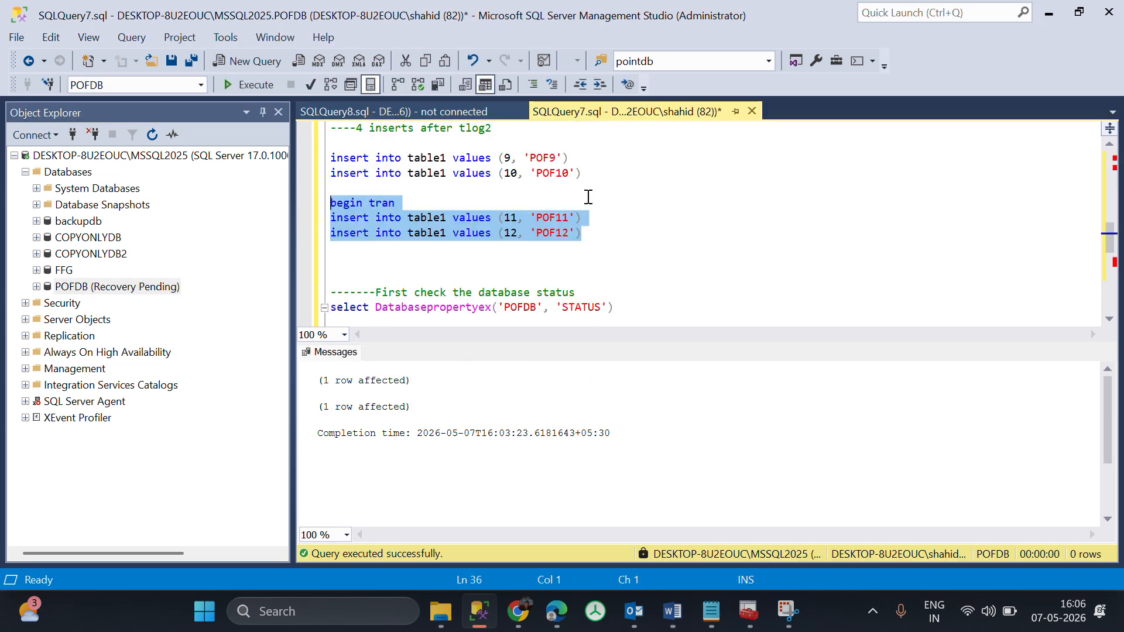
pyautogui.click(147, 285)
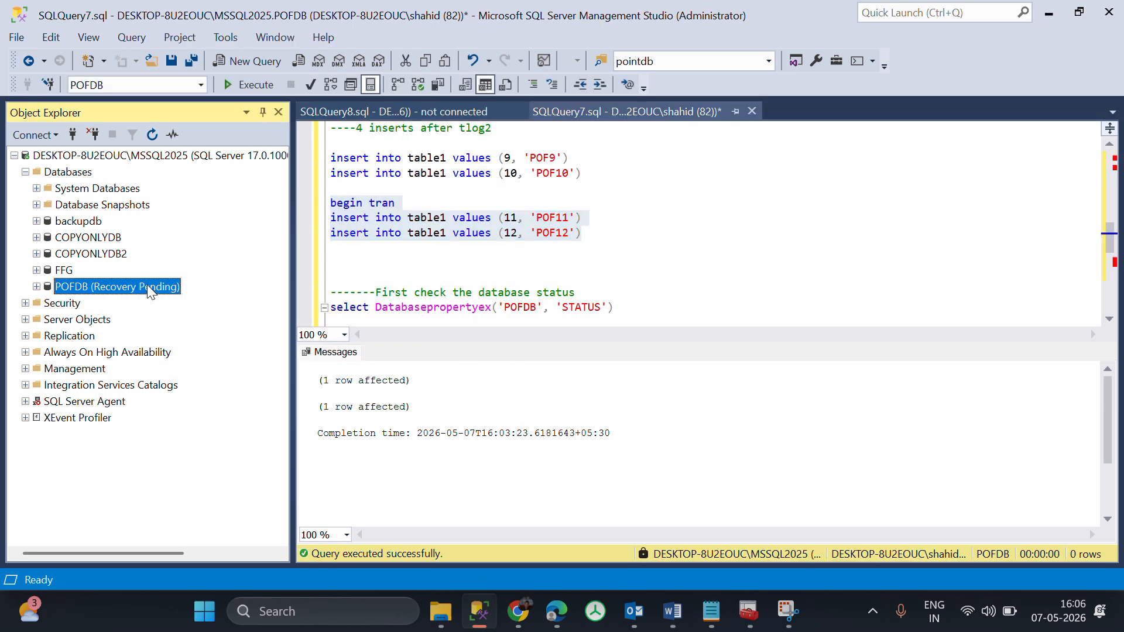
pyautogui.press('F2')
# Try to run select Databasepropertyex('POFDB', 'STATUS') in the existing SQLQuery7.sql script.
pyautogui.scroll(-1, 537, 269)
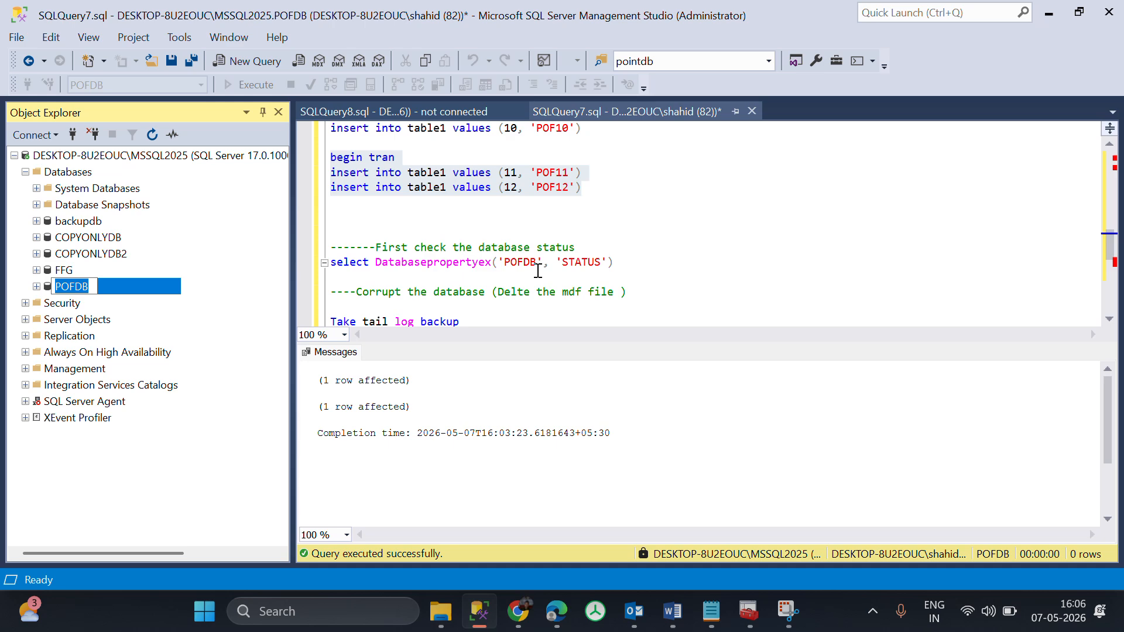
pyautogui.scroll(-1, 538, 271)
pyautogui.scroll(-1, 538, 271)
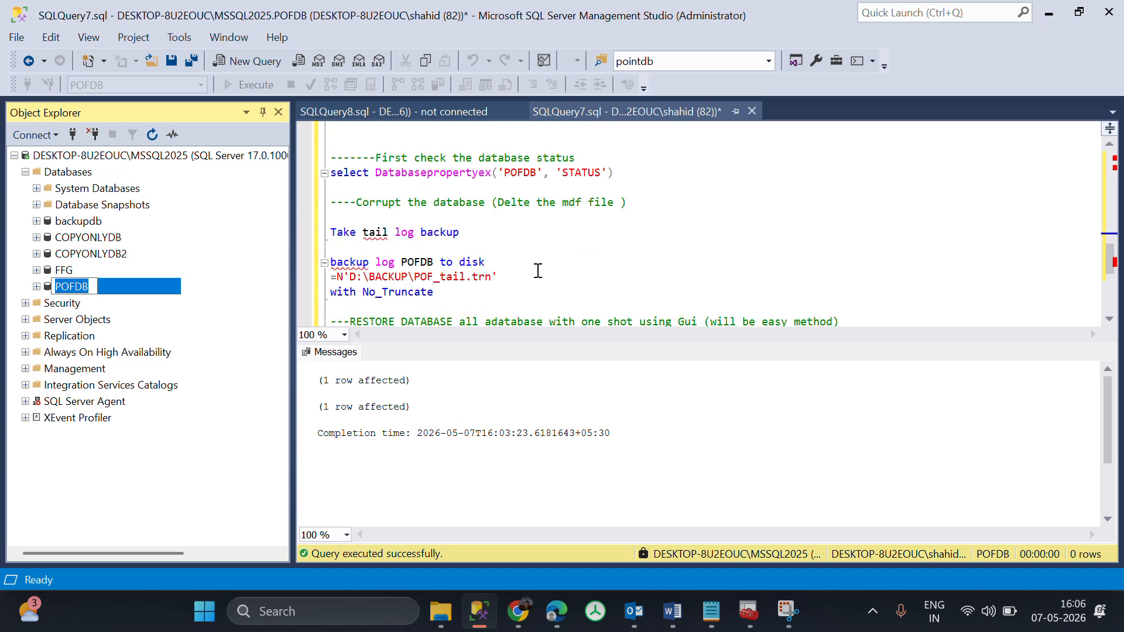
pyautogui.scroll(1, 538, 271)
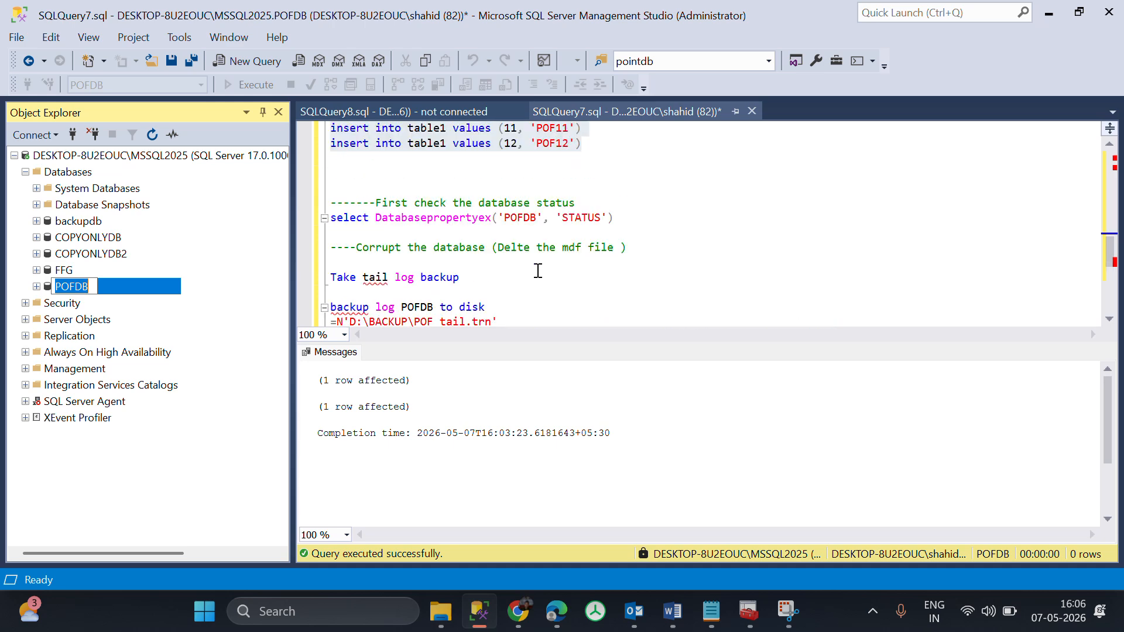
pyautogui.click(625, 219)
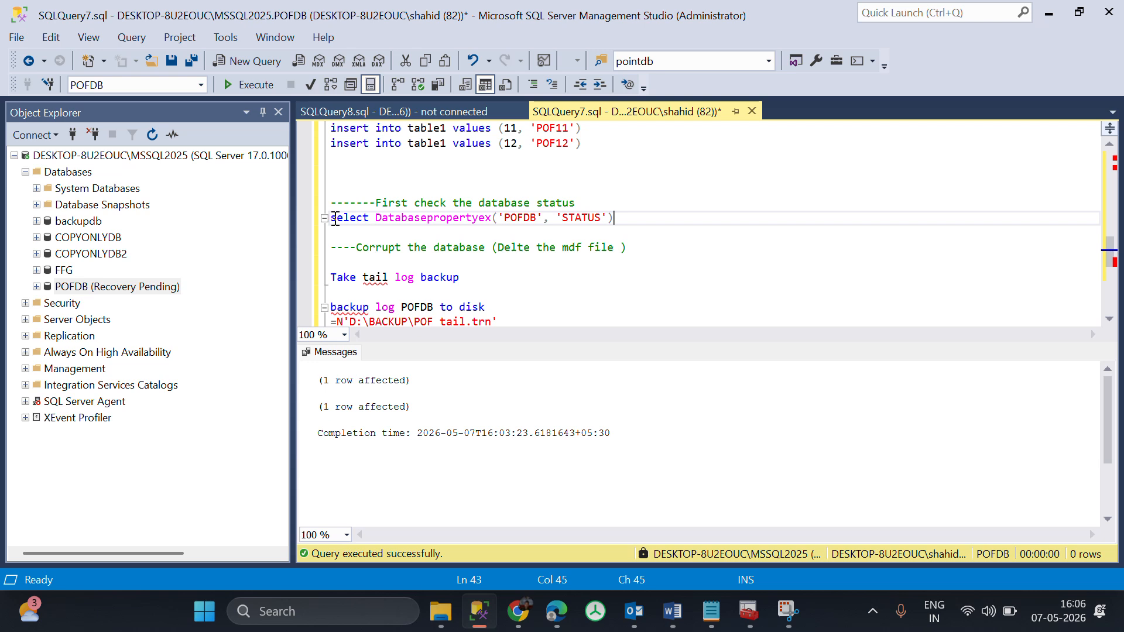
pyautogui.moveTo(333, 218); pyautogui.dragTo(616, 228)
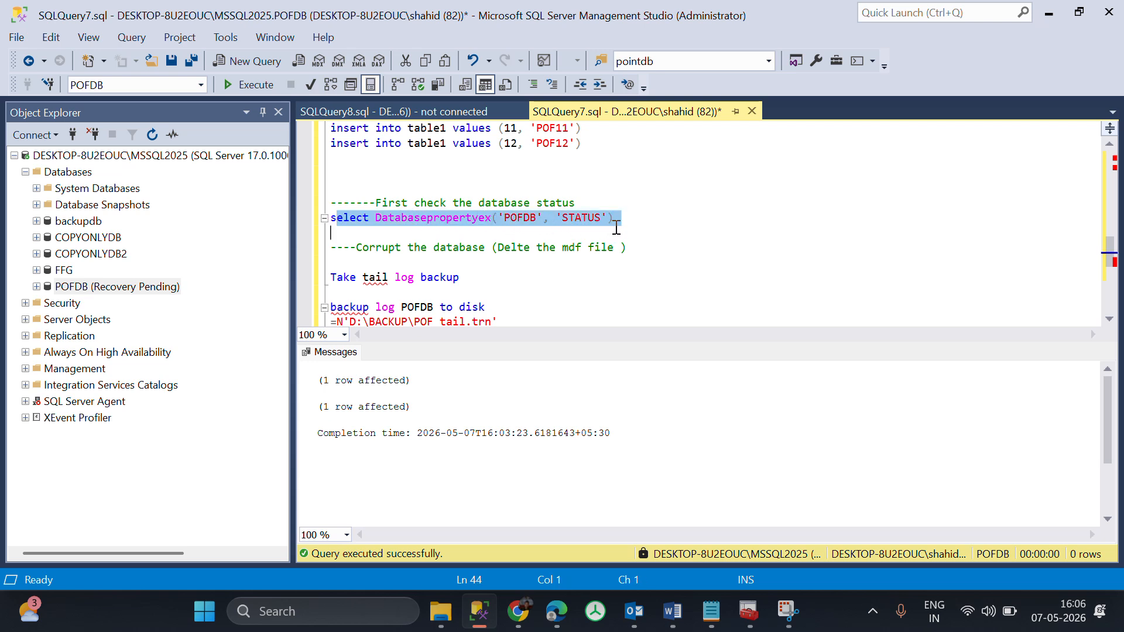
pyautogui.doubleClick(520, 218)
pyautogui.doubleClick(582, 219)
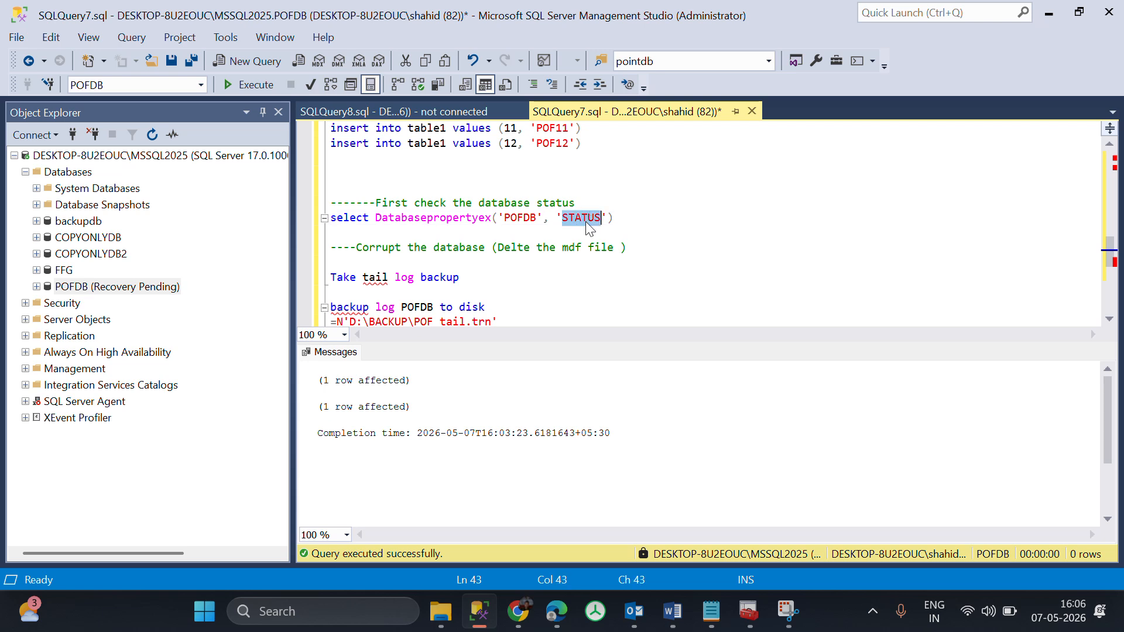
pyautogui.moveTo(633, 218); pyautogui.dragTo(319, 225)
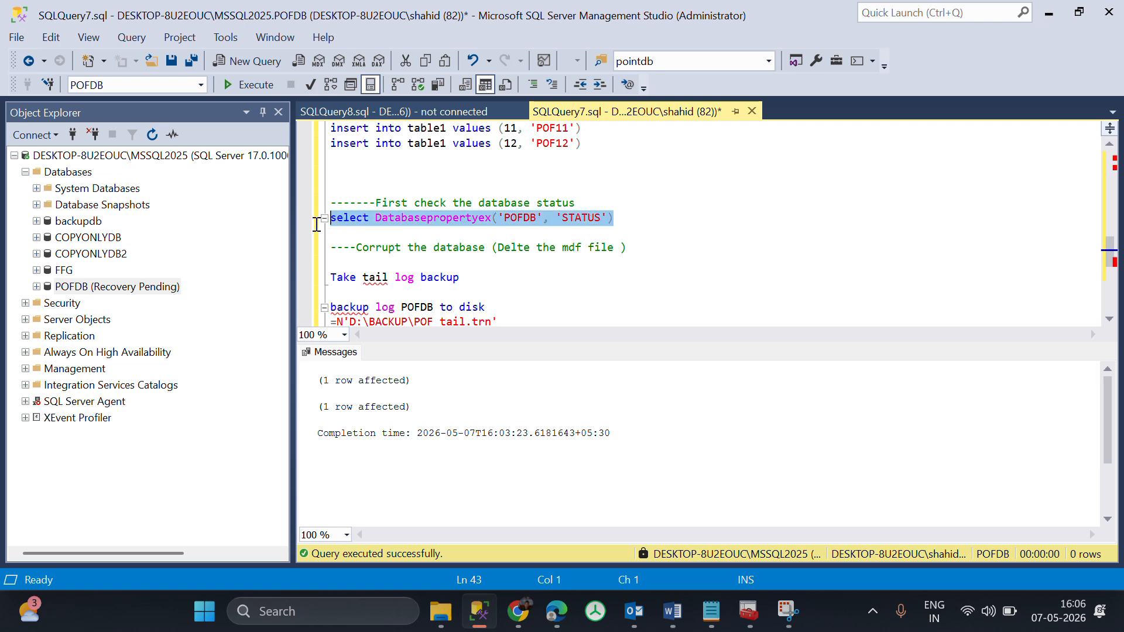
pyautogui.press('F5')
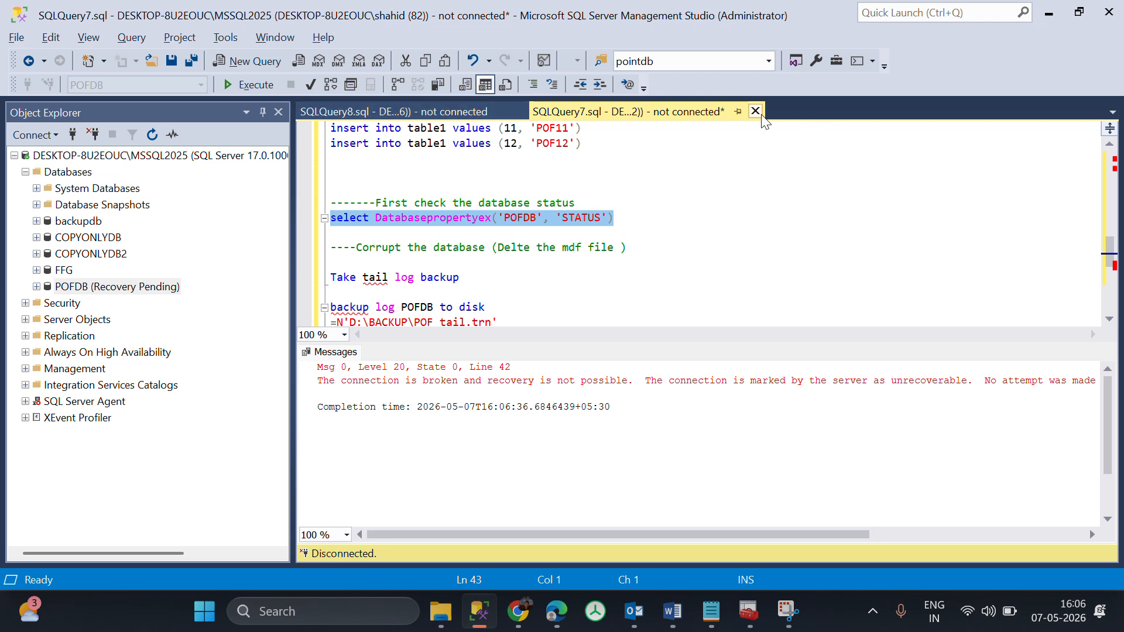
# Cut the entire script out of SQLQuery7.sql and close that query without saving it.
pyautogui.click(507, 318)
pyautogui.hotkey('ctrl', 'a')
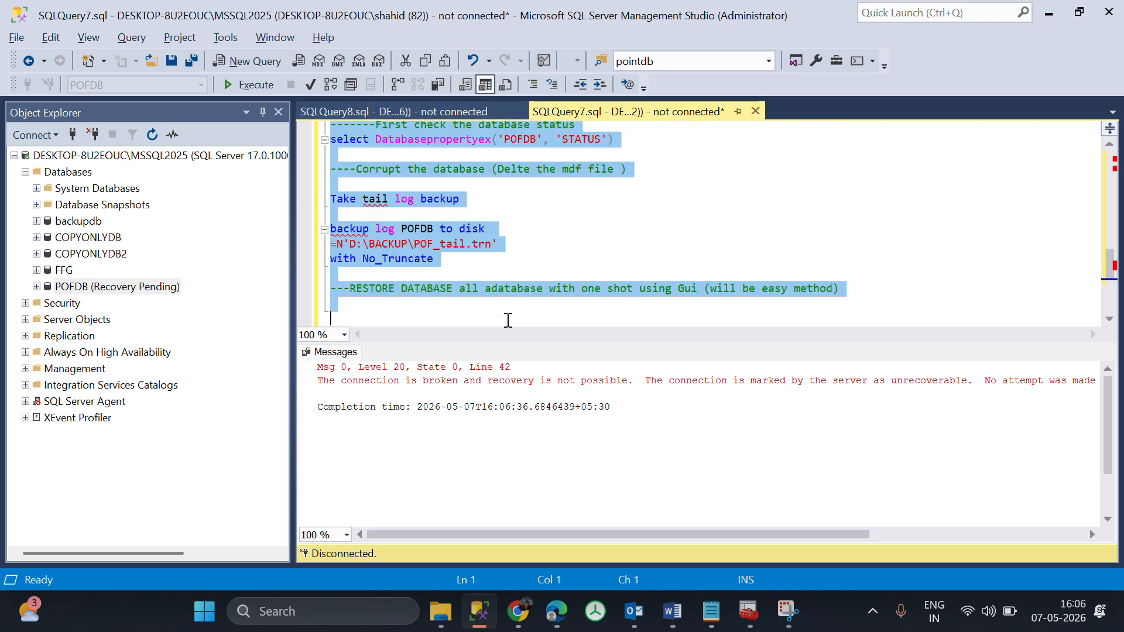
pyautogui.press('Delete')
pyautogui.click(755, 111)
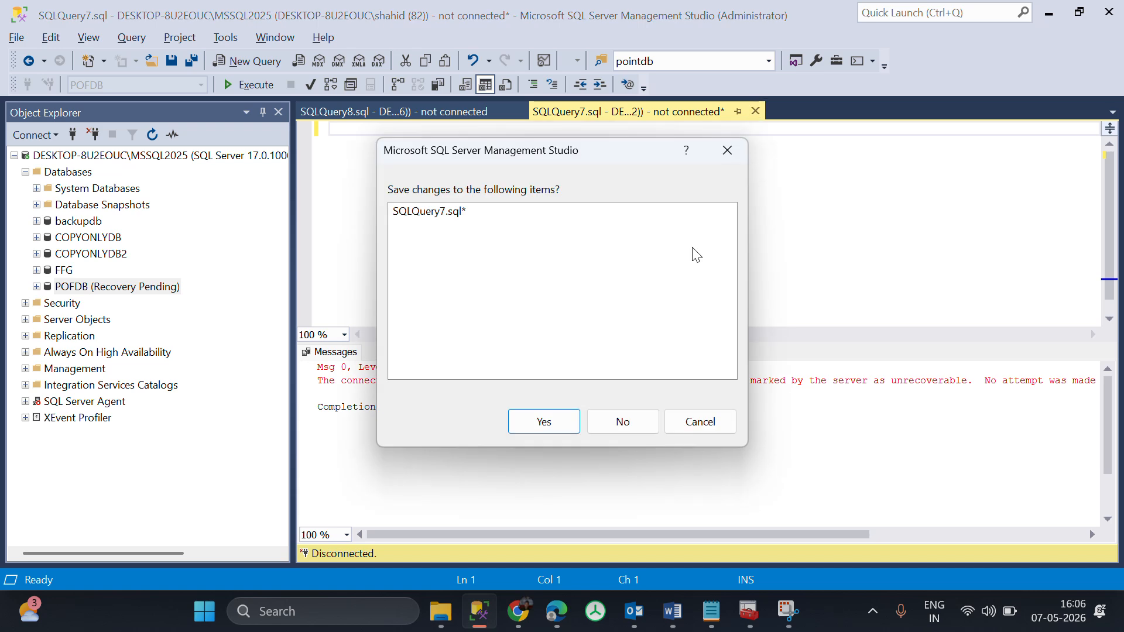
pyautogui.click(604, 418)
# Open a new query on the MSSQL2025 server and paste the cut script into it.
pyautogui.click(67, 276)
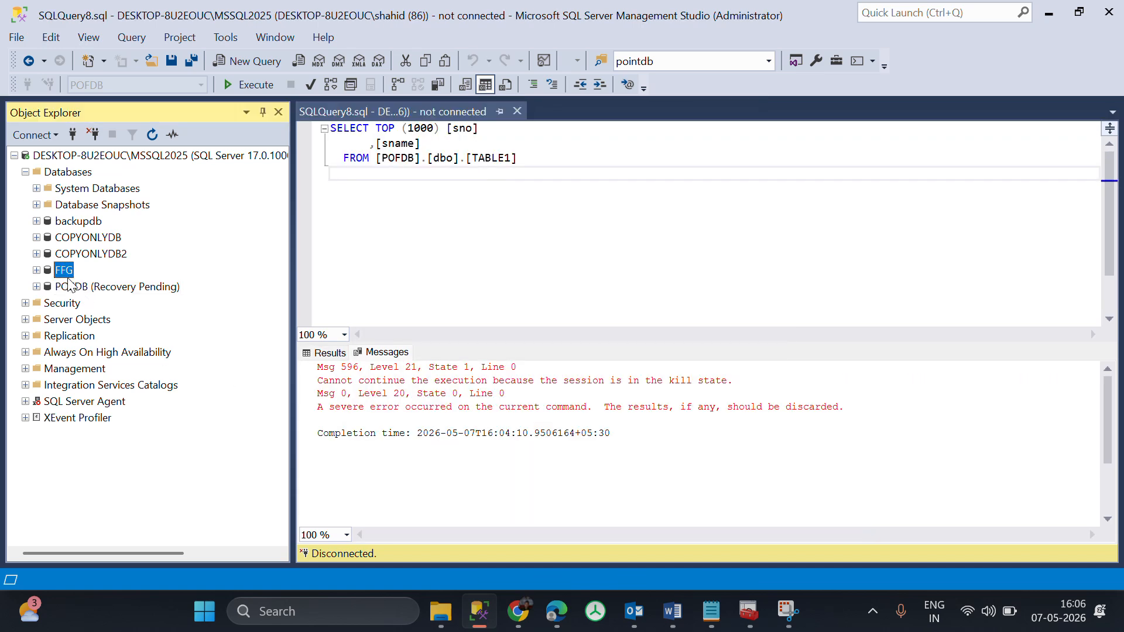
pyautogui.rightClick(68, 280)
pyautogui.rightClick(61, 158)
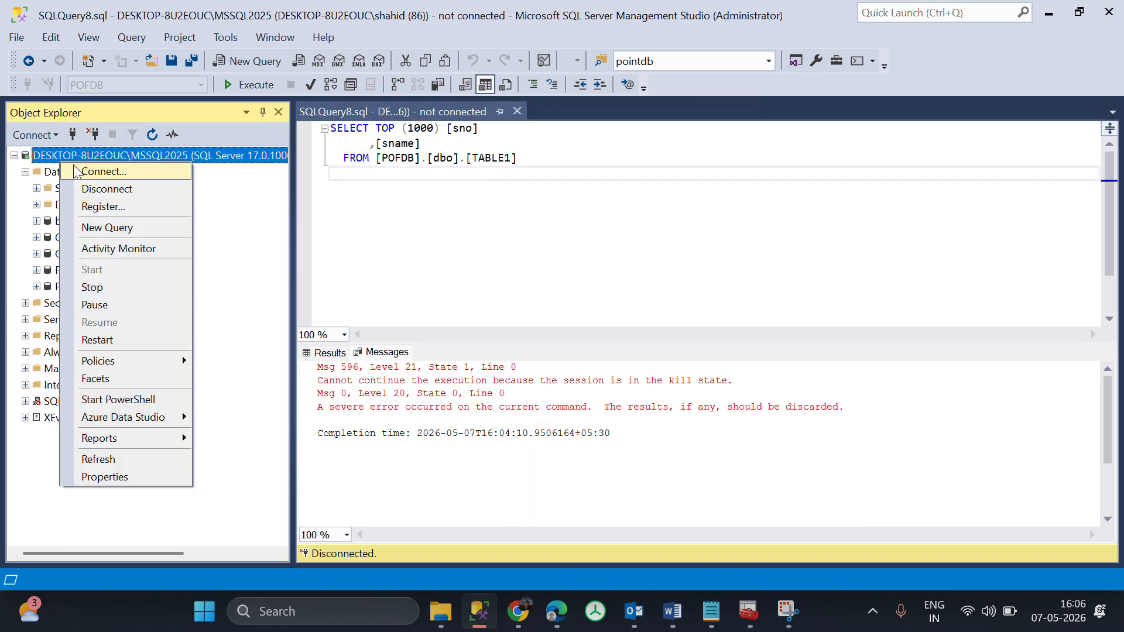
pyautogui.click(108, 227)
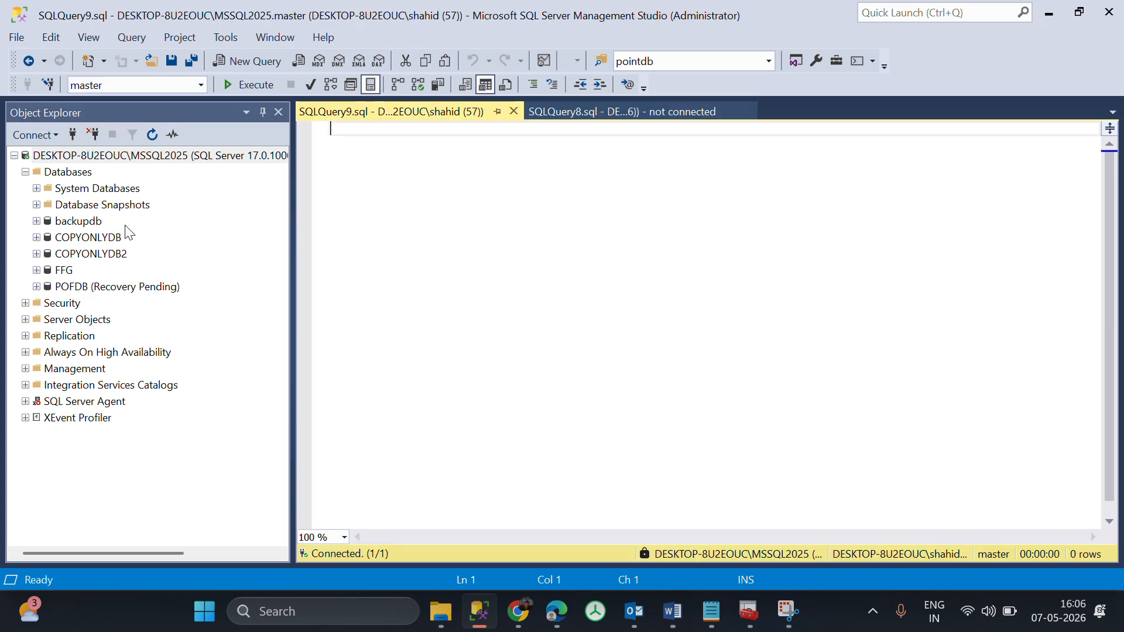
pyautogui.hotkey('ctrl', 'v')
# Run only the Databasepropertyex('POFDB', 'STATUS') statement to check the database status.
pyautogui.scroll(-7, 564, 388)
pyautogui.scroll(7, 564, 388)
pyautogui.moveTo(628, 342); pyautogui.dragTo(314, 343)
pyautogui.press('F5')
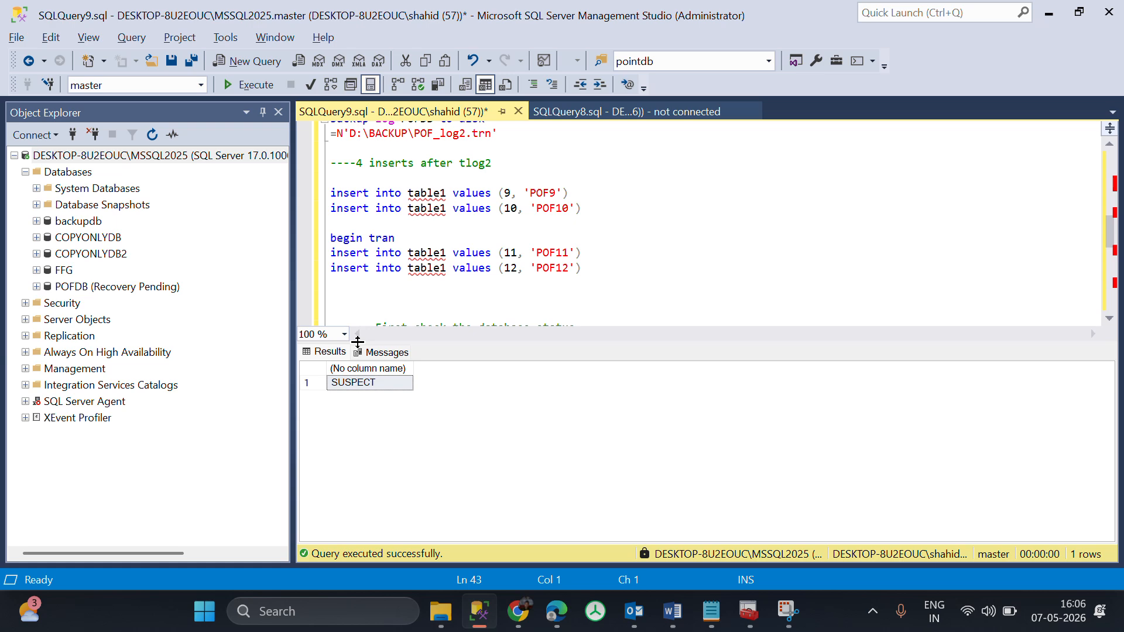
# Review the tail-log backup statement that backs up POFDB to D:\BACKUP\POF_tail.trn with No_Truncate.
pyautogui.scroll(-3, 633, 256)
pyautogui.scroll(-2, 633, 257)
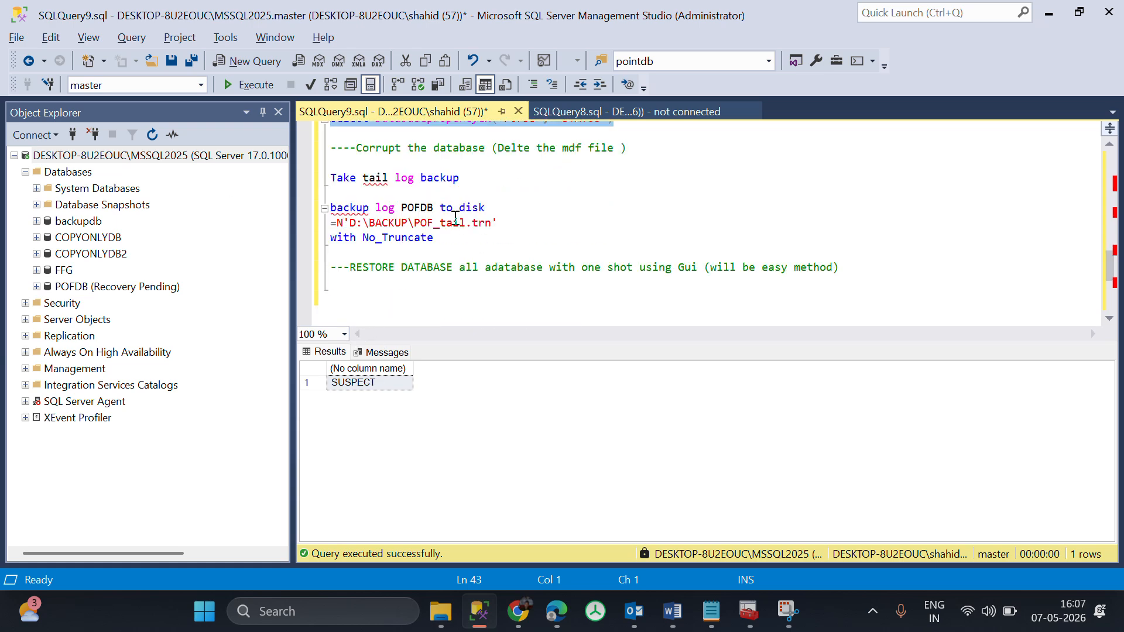
pyautogui.scroll(1, 466, 202)
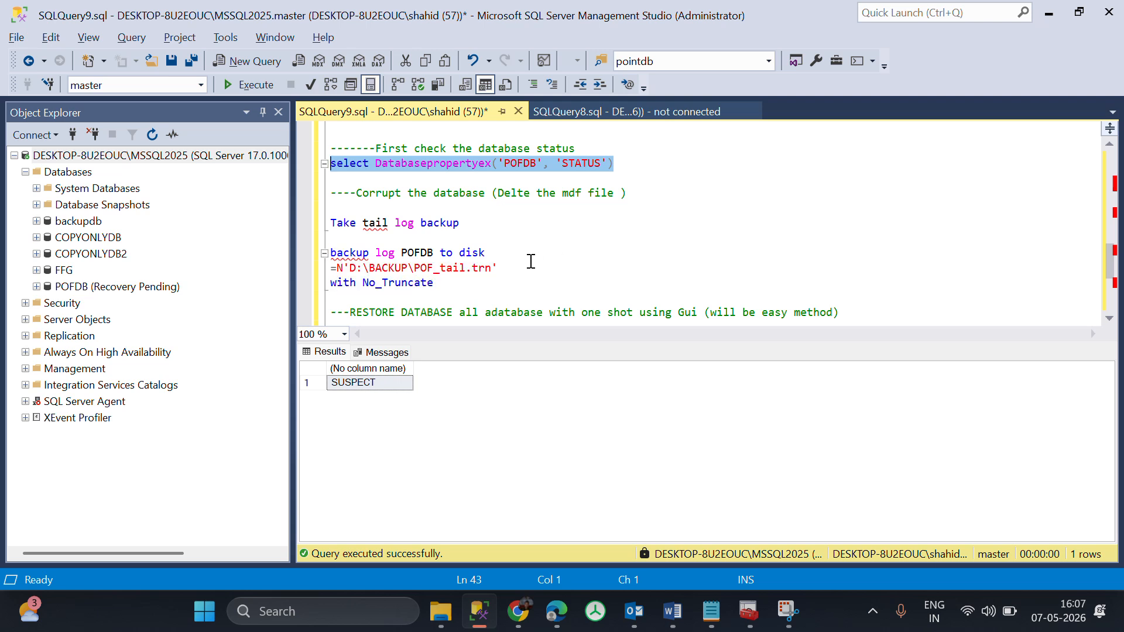
pyautogui.click(493, 255)
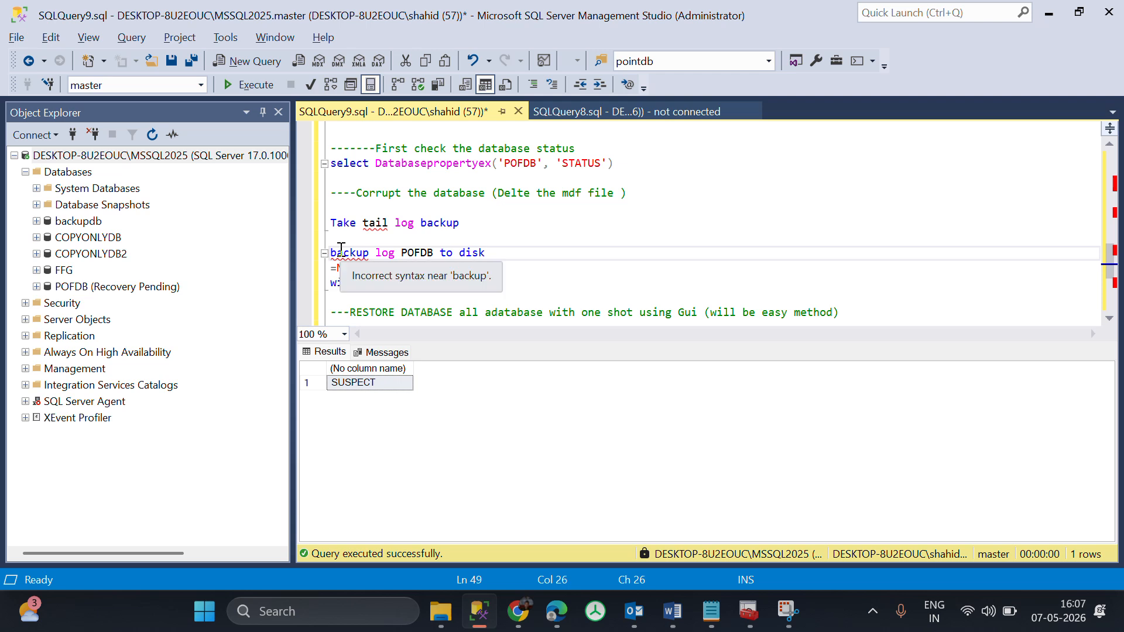
pyautogui.moveTo(331, 254); pyautogui.dragTo(487, 280)
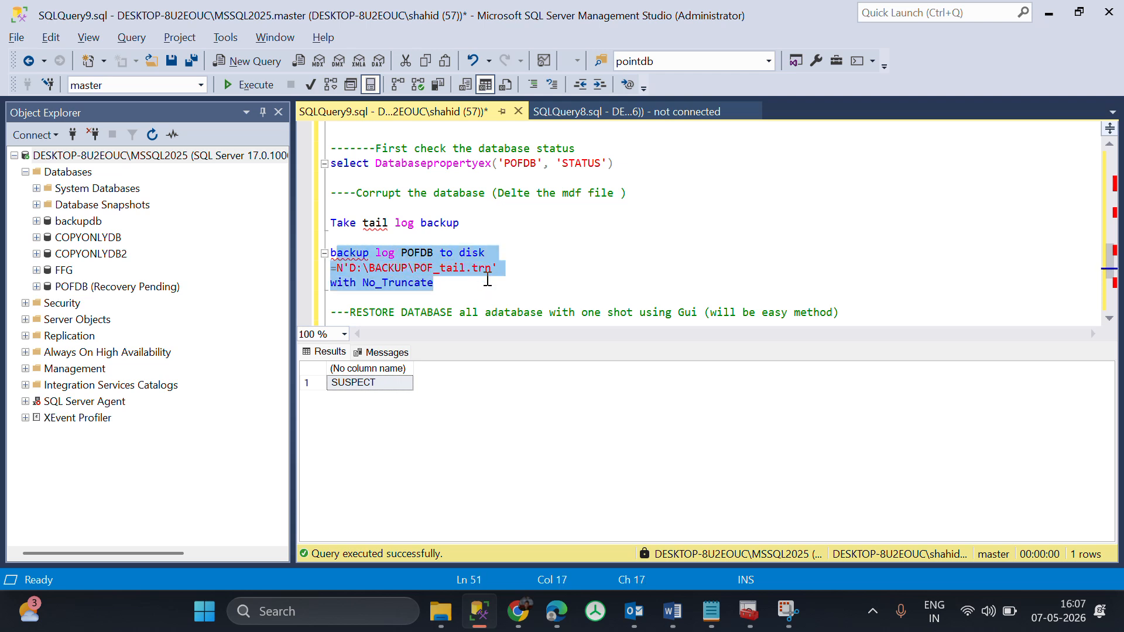
pyautogui.click(445, 289)
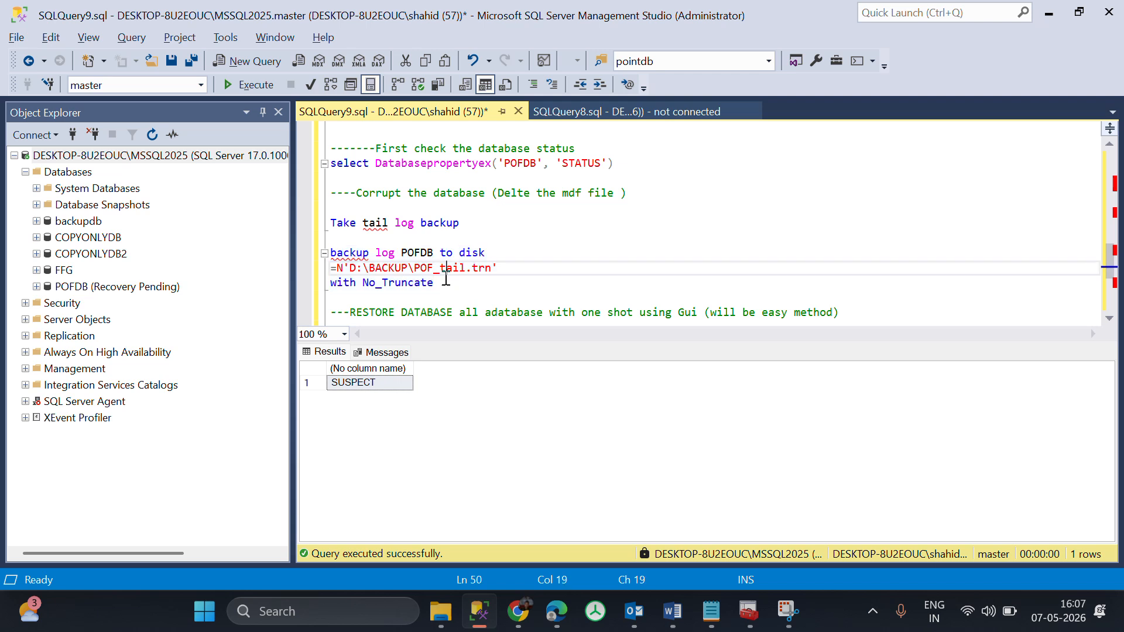
pyautogui.moveTo(445, 288); pyautogui.dragTo(292, 254)
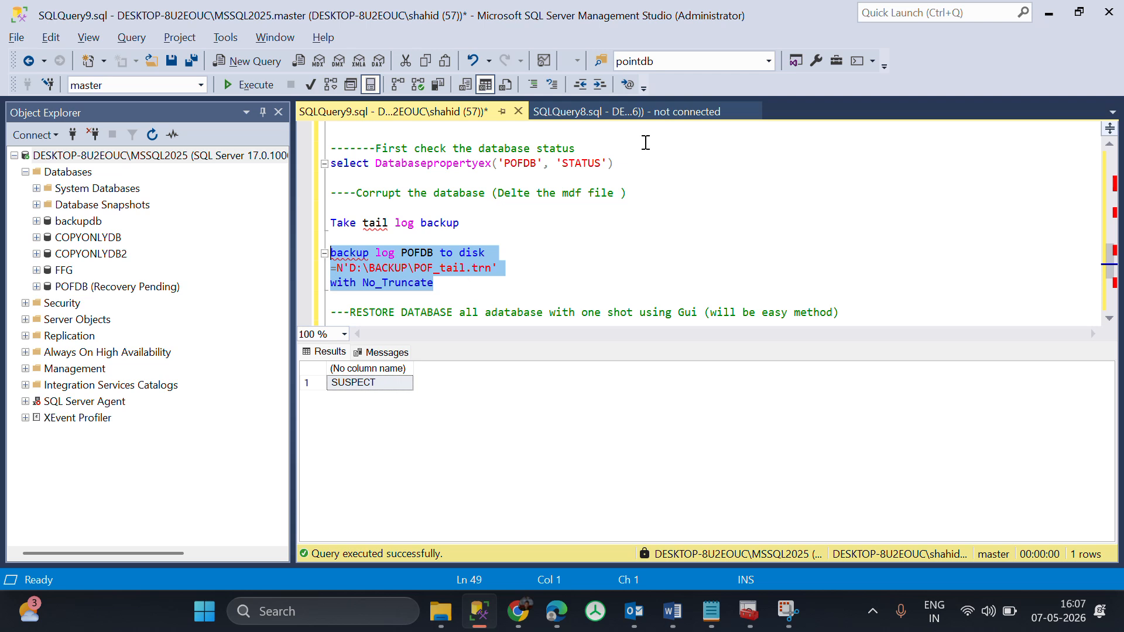
pyautogui.click(602, 111)
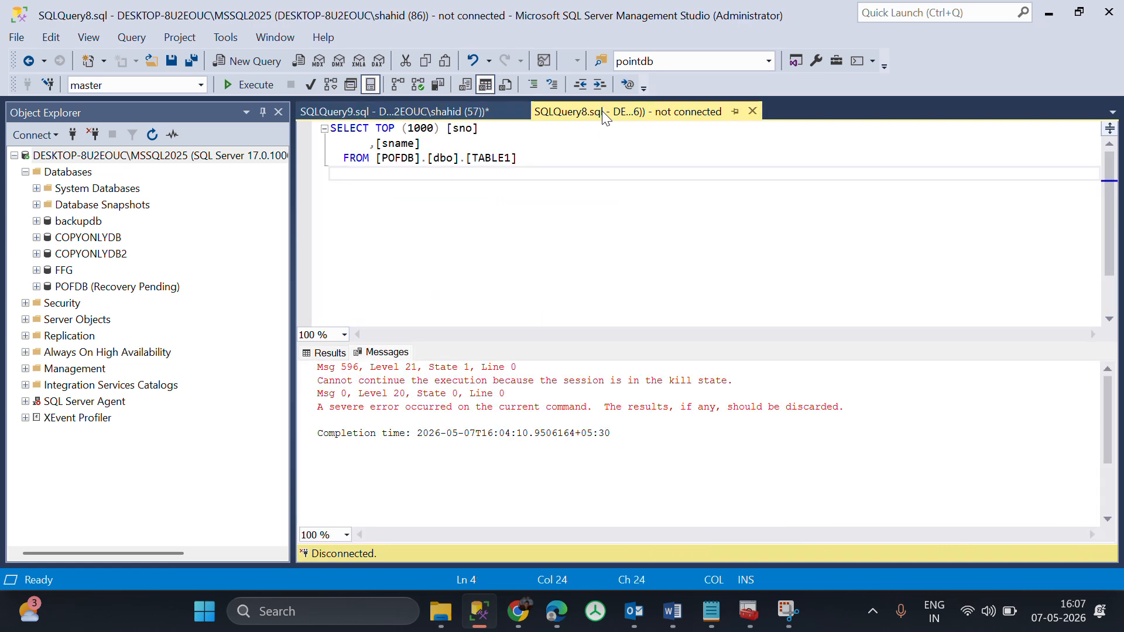
pyautogui.click(433, 111)
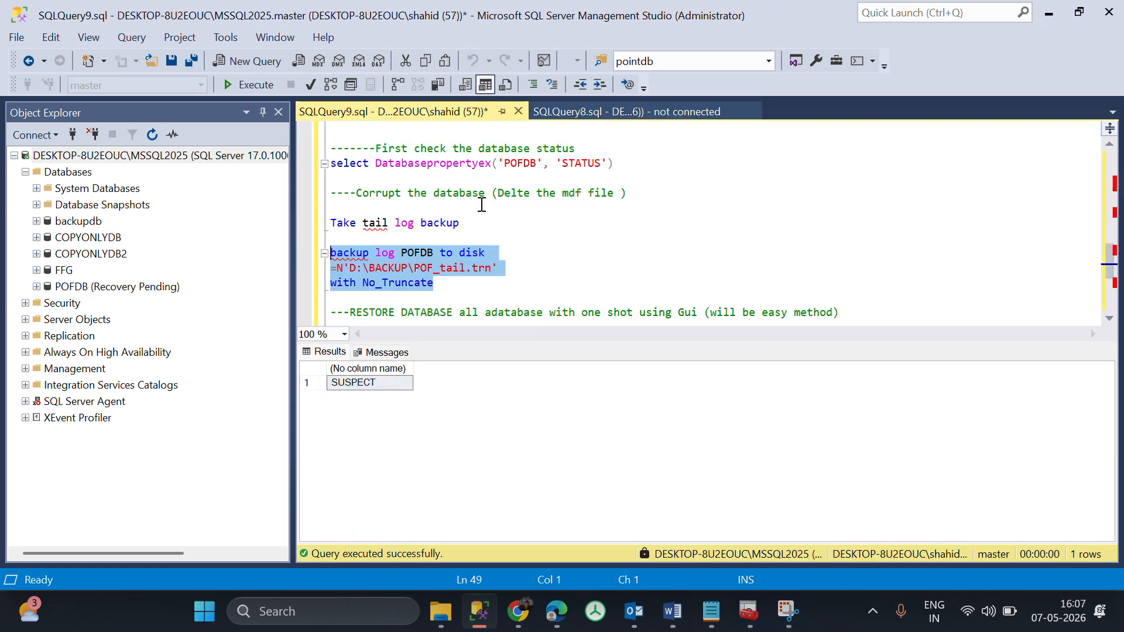
# Examine the four table1 inserts, POF9 to POF12, that follow the second log backup, including those after begin tran.
pyautogui.scroll(-1, 523, 319)
pyautogui.scroll(6, 523, 320)
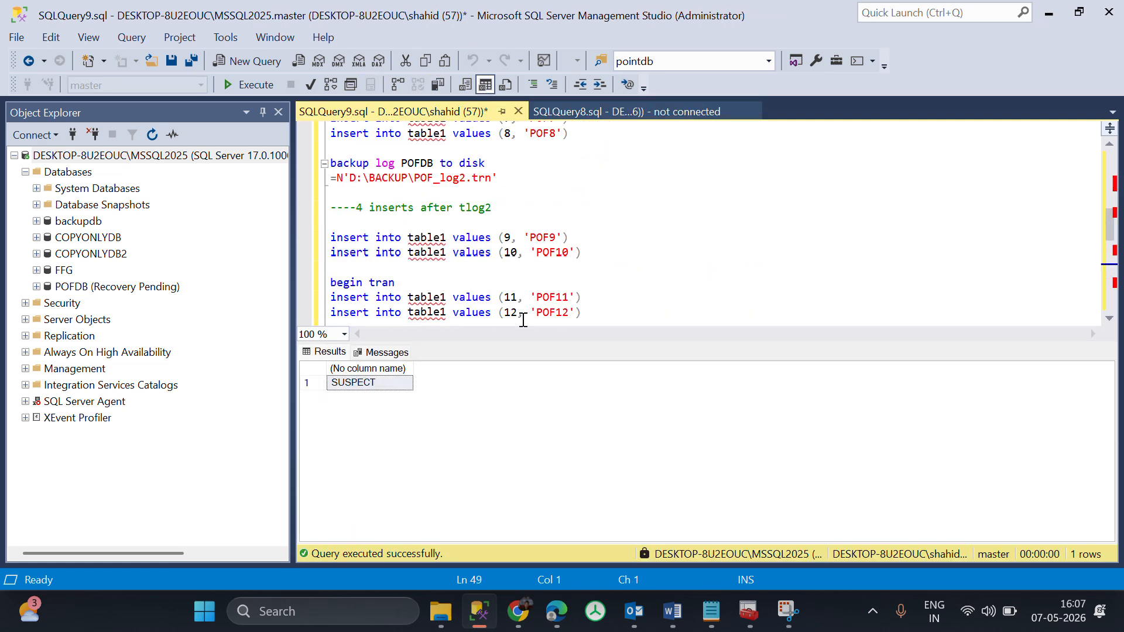
pyautogui.click(610, 313)
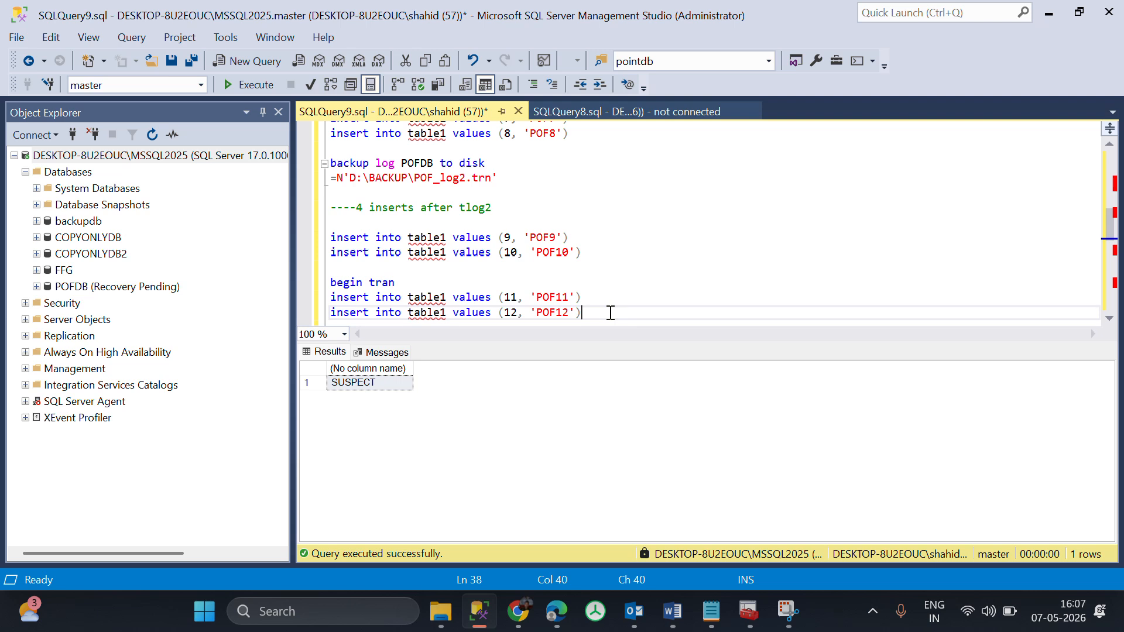
pyautogui.moveTo(611, 312); pyautogui.dragTo(344, 237)
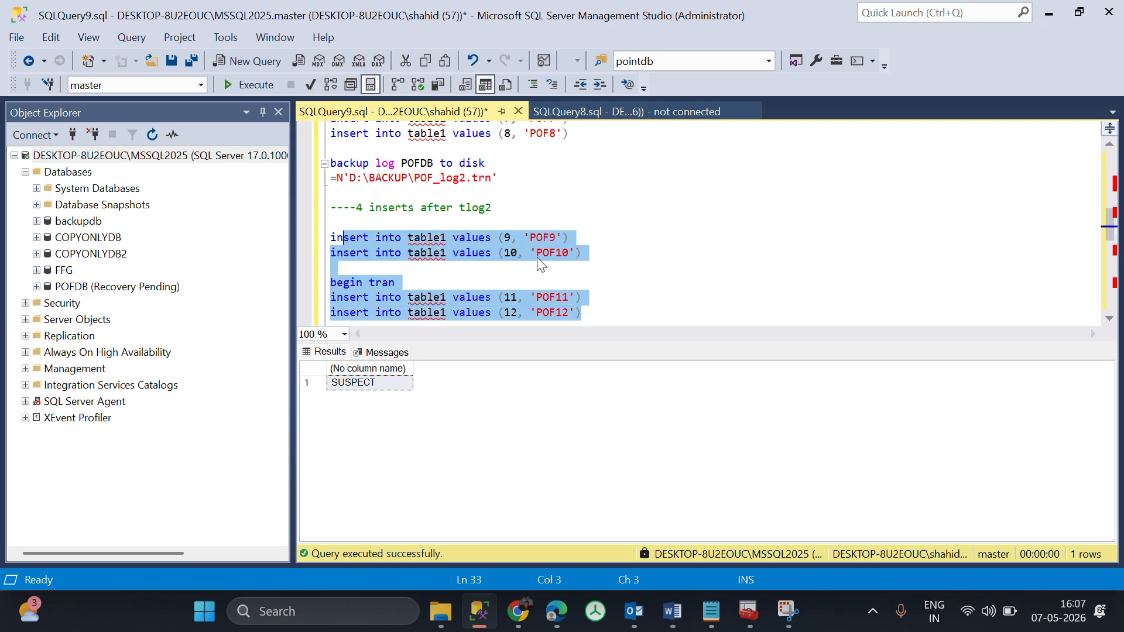
pyautogui.scroll(-1, 541, 264)
pyautogui.scroll(-1, 538, 258)
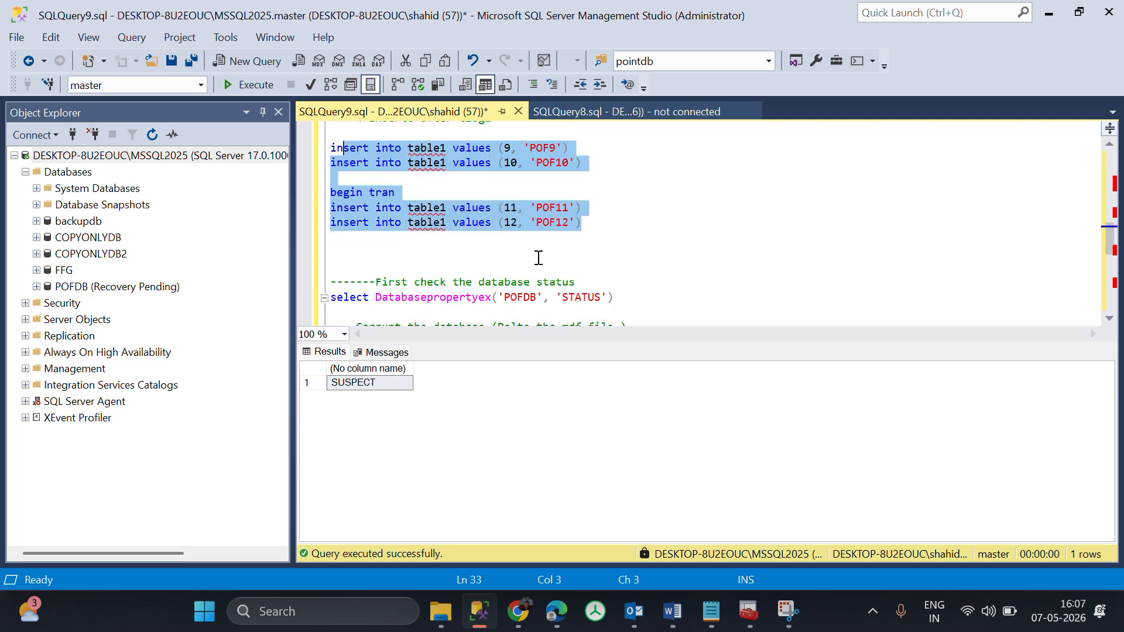
pyautogui.scroll(-1, 539, 258)
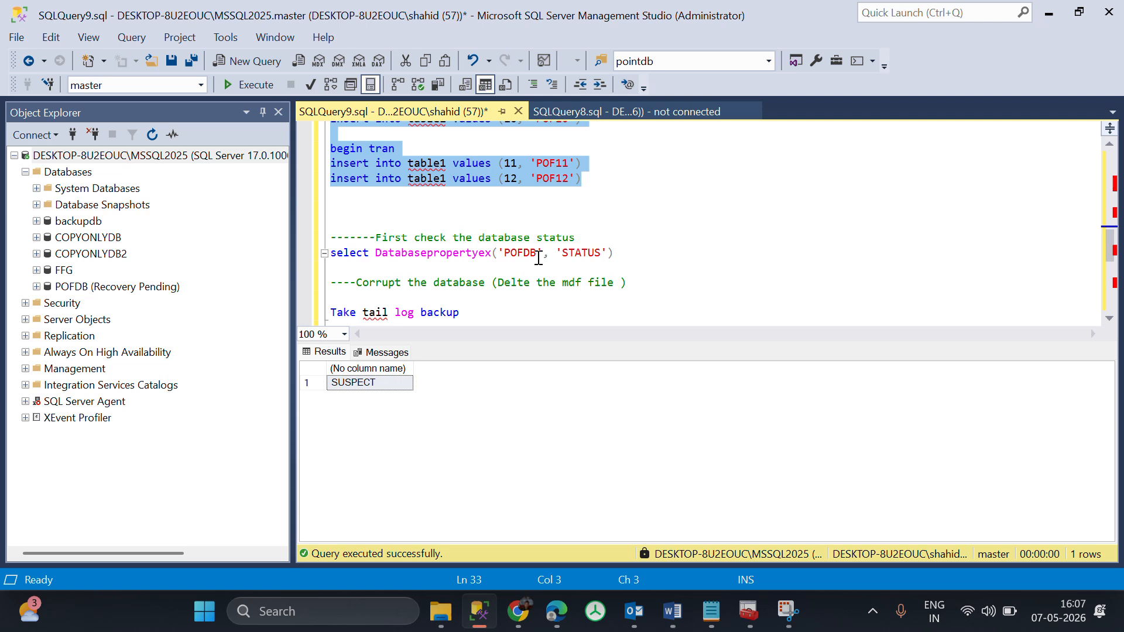
pyautogui.scroll(-2, 539, 259)
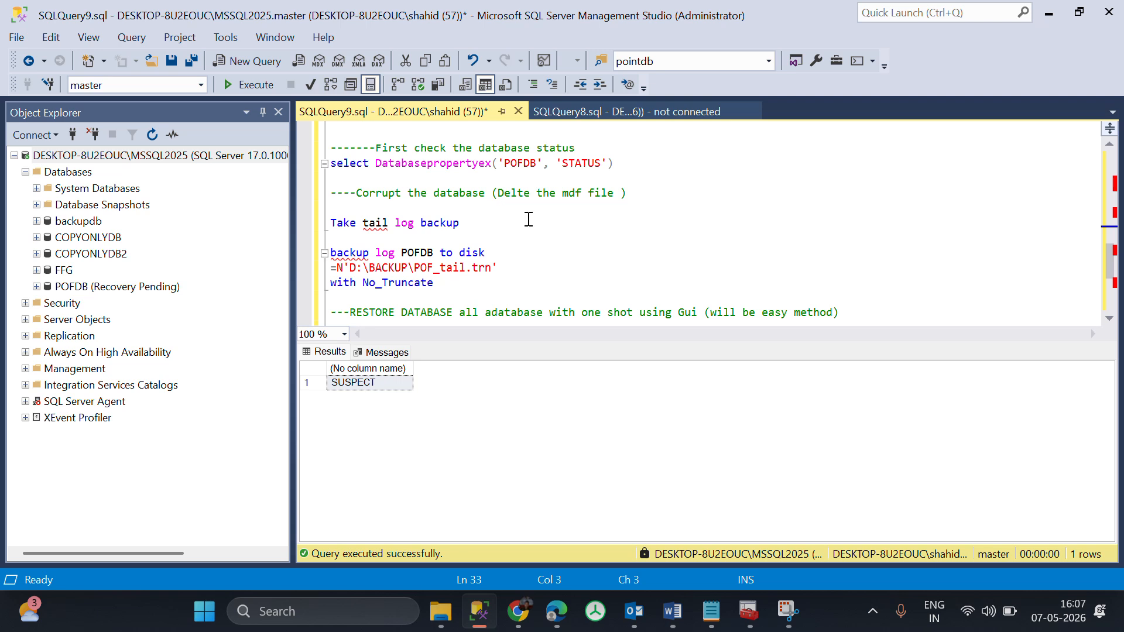
pyautogui.scroll(4, 529, 220)
pyautogui.click(595, 268)
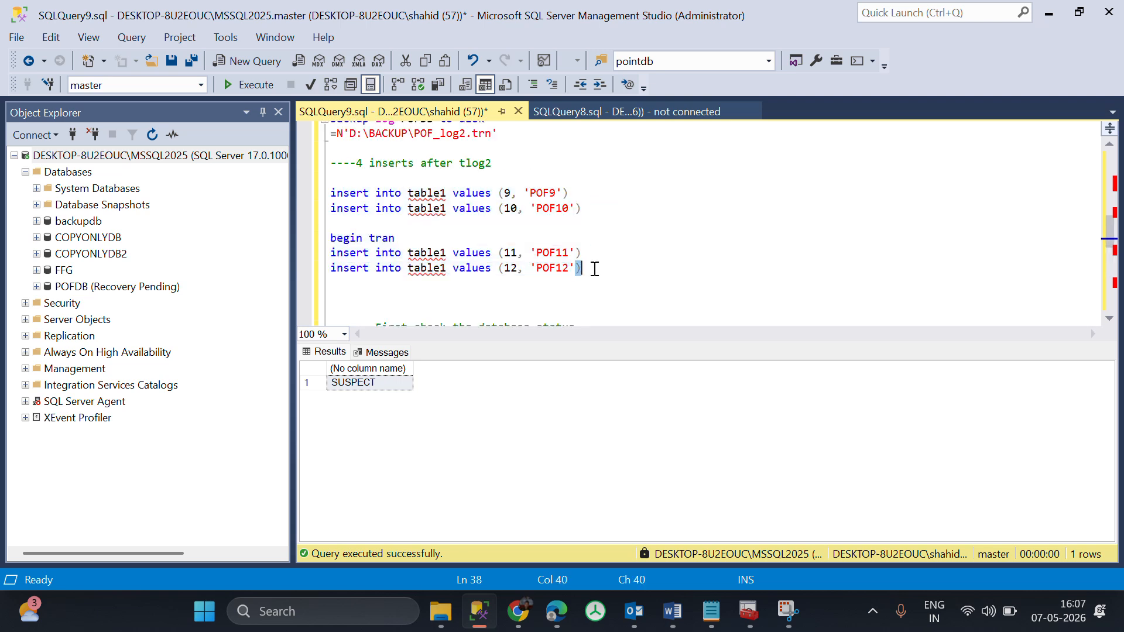
pyautogui.moveTo(595, 268); pyautogui.dragTo(327, 190)
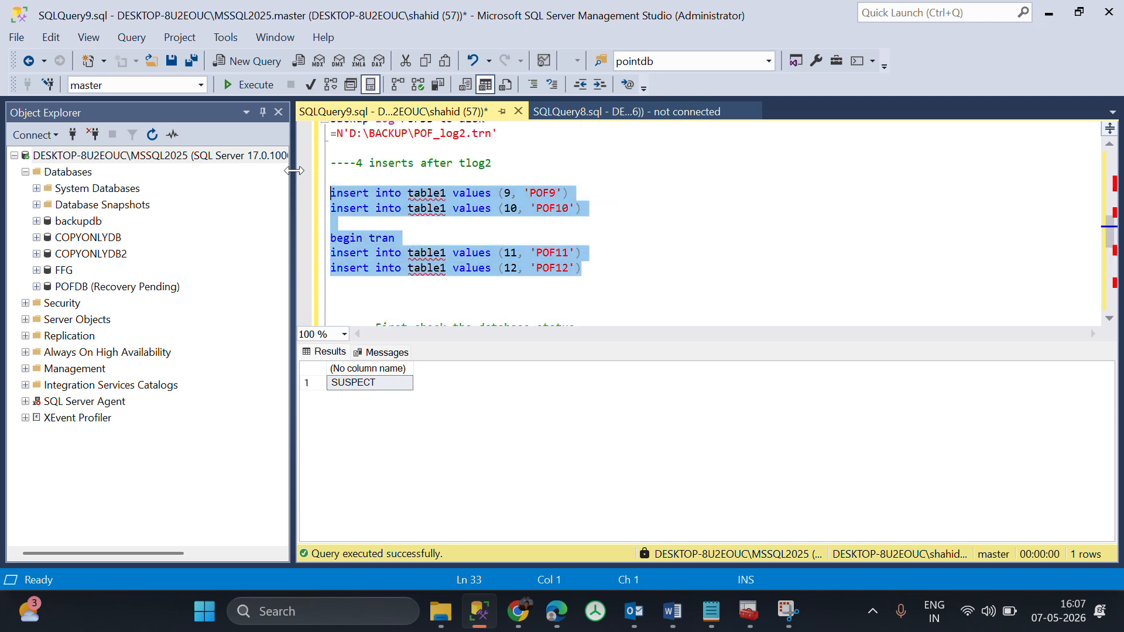
# Compare the POF9 and POF10 inserts with the POF11 and POF12 inserts placed under begin tran.
pyautogui.click(589, 245)
pyautogui.moveTo(583, 209); pyautogui.dragTo(331, 177)
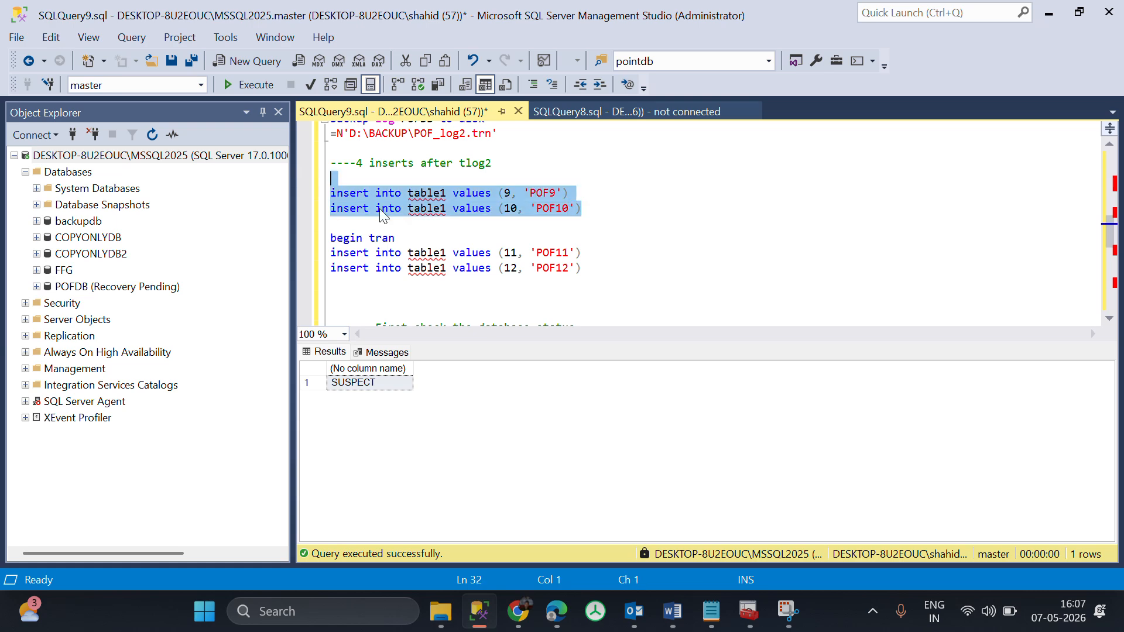
pyautogui.moveTo(615, 270); pyautogui.dragTo(280, 240)
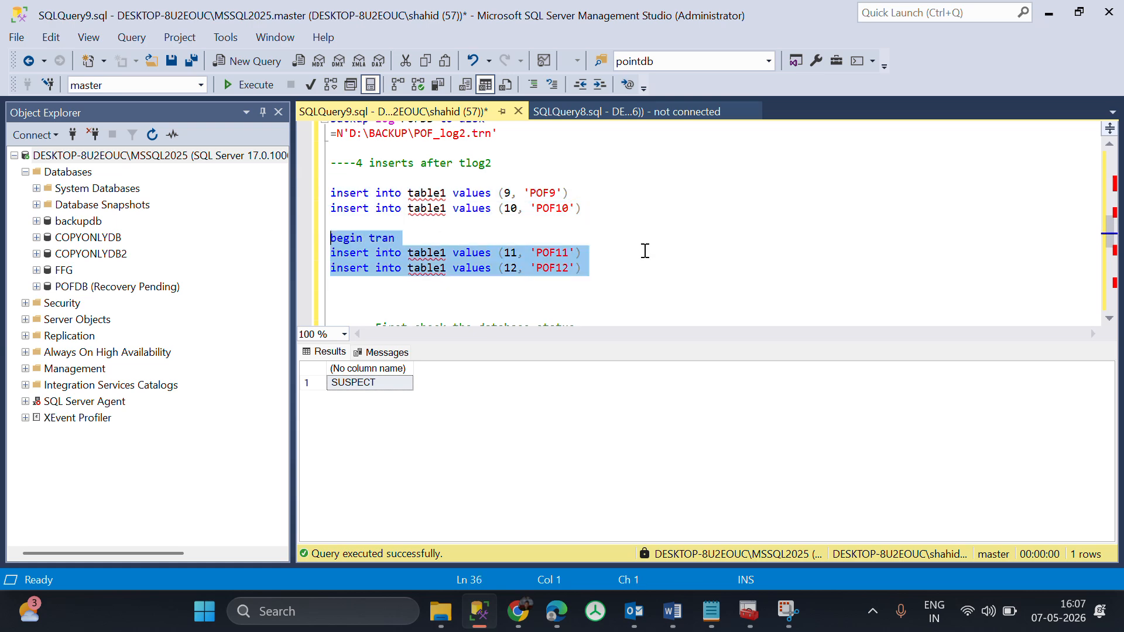
# Run only the tail-log backup statement that backs up POFDB to D:\BACKUP\POF_tail.trn with No_Truncate.
pyautogui.scroll(-3, 645, 250)
pyautogui.scroll(-3, 645, 251)
pyautogui.moveTo(463, 283); pyautogui.dragTo(332, 247)
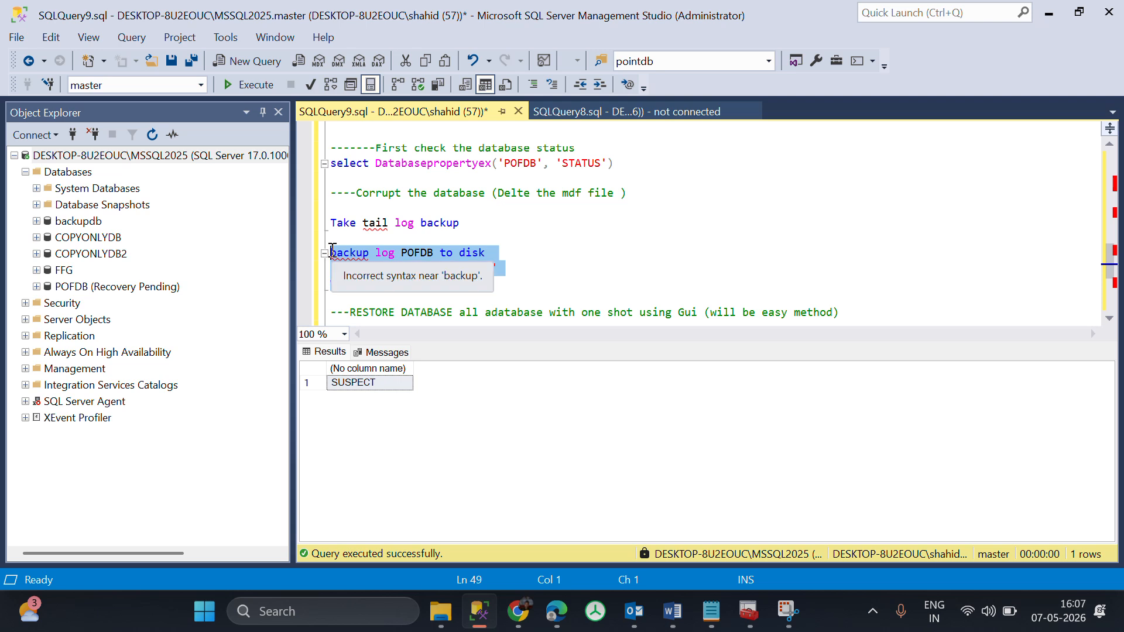
pyautogui.click(696, 238)
pyautogui.moveTo(457, 287); pyautogui.dragTo(327, 252)
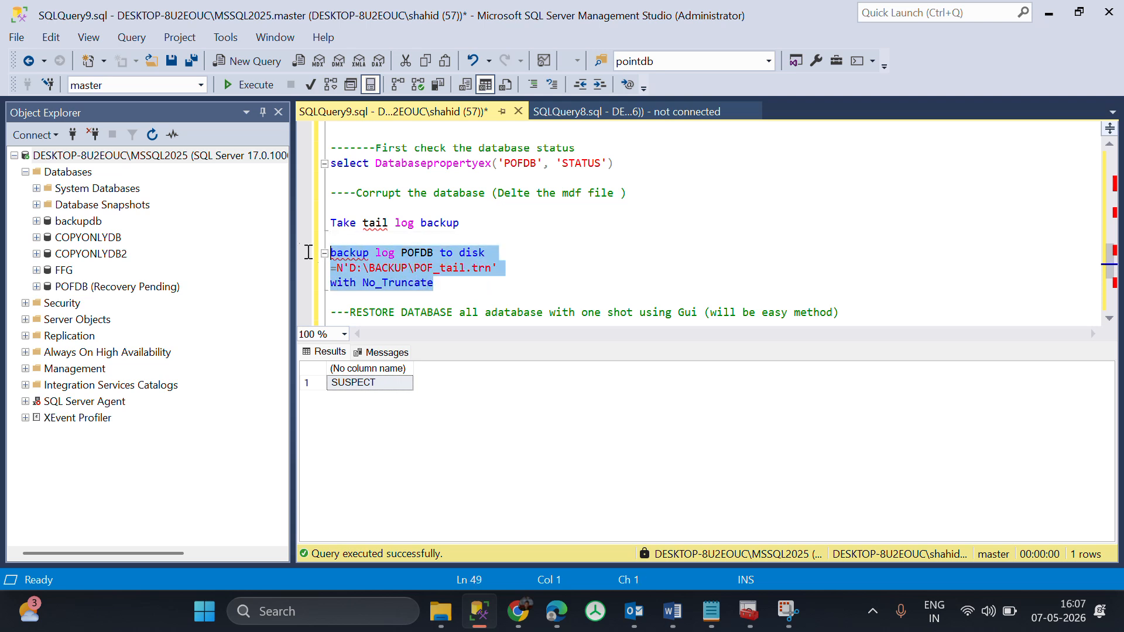
pyautogui.press('F5')
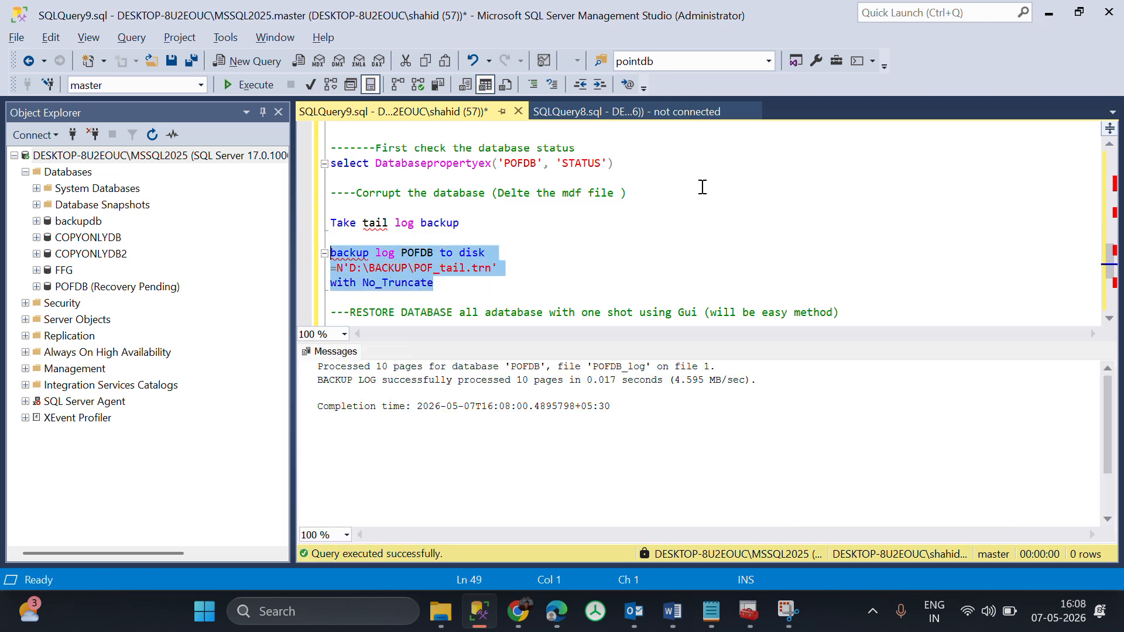
# Read the script comment about restoring the database in one shot using the GUI.
pyautogui.scroll(-2, 703, 186)
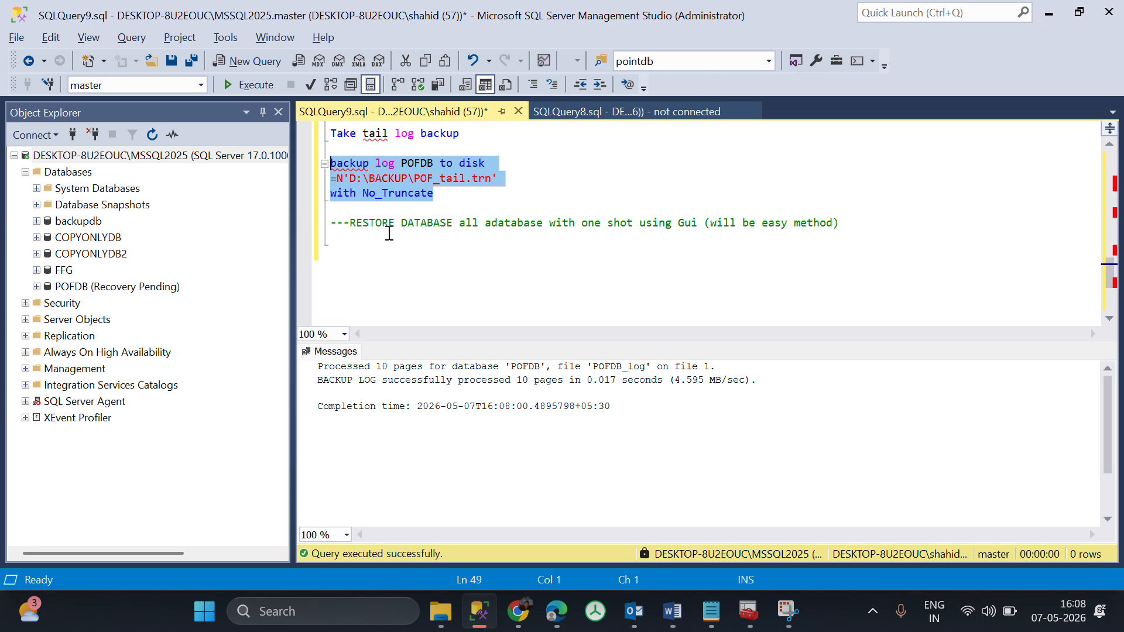
pyautogui.click(470, 198)
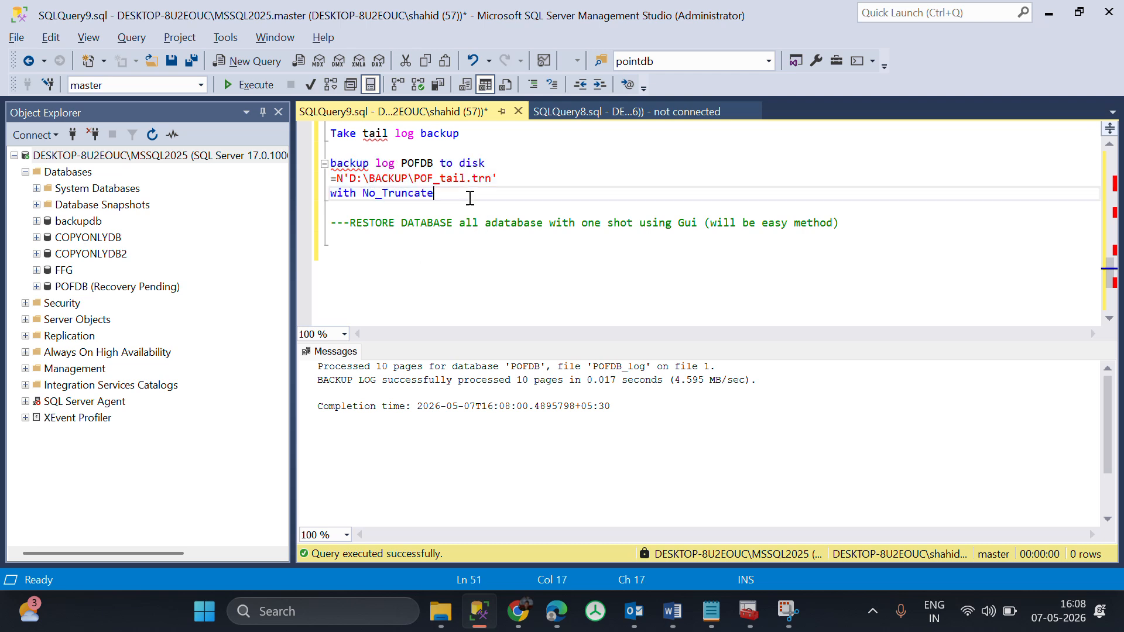
pyautogui.moveTo(654, 226); pyautogui.dragTo(932, 241)
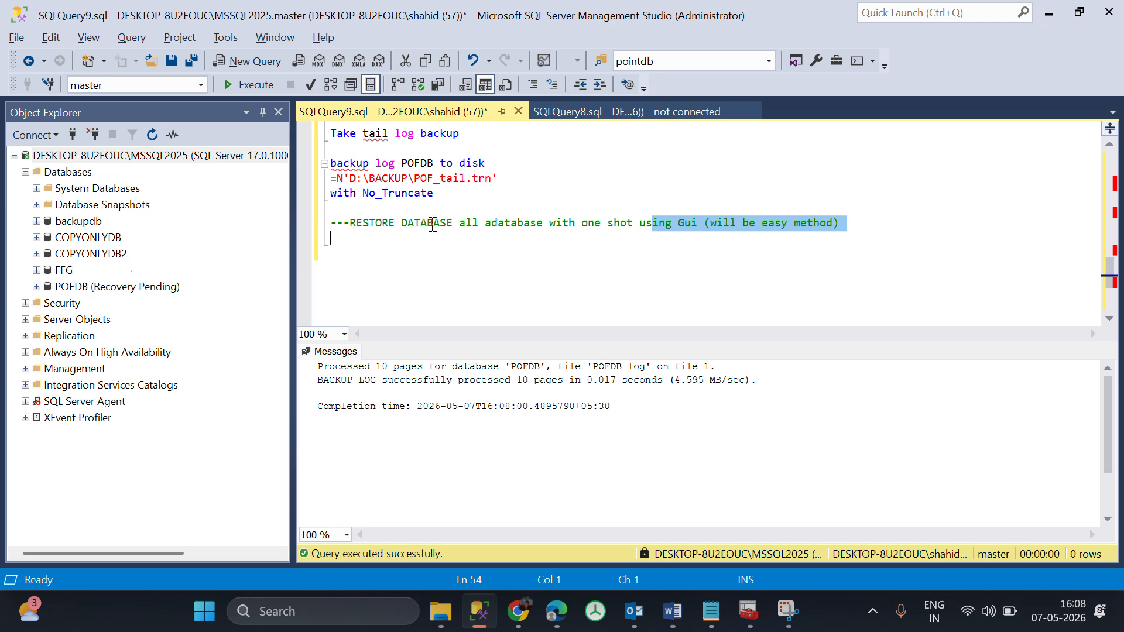
pyautogui.rightClick(85, 284)
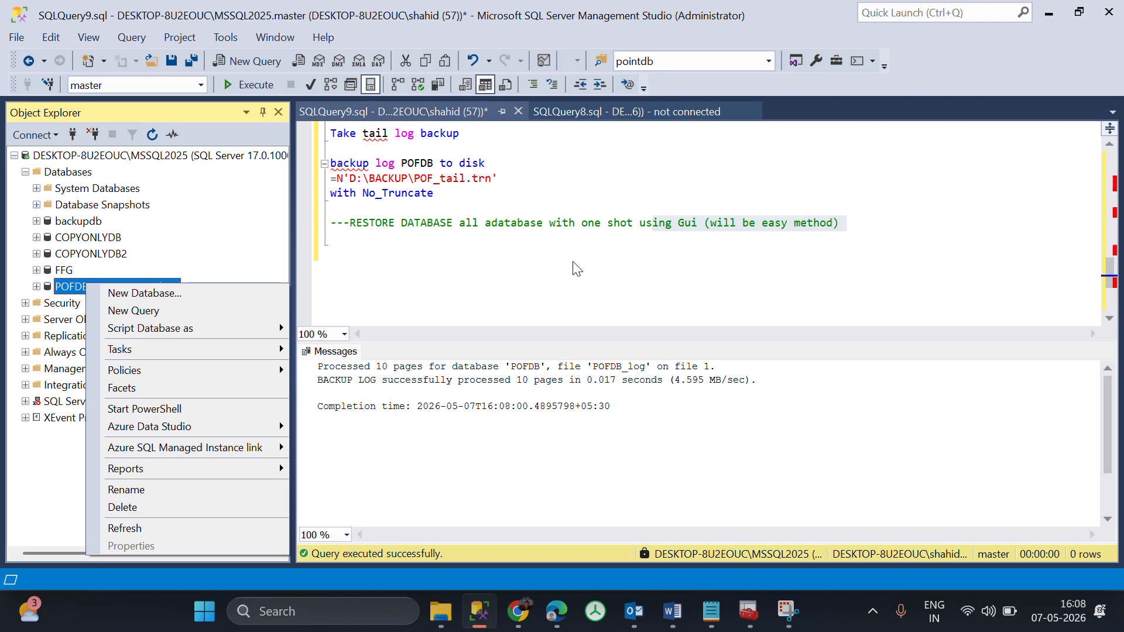
pyautogui.moveTo(248, 353)
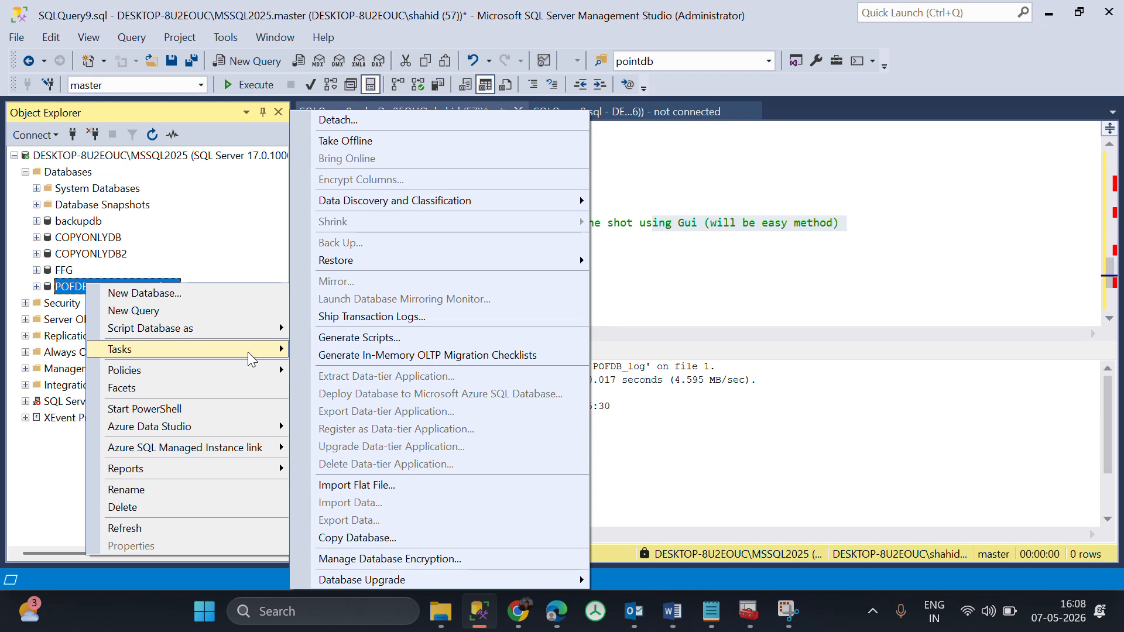
pyautogui.click(872, 209)
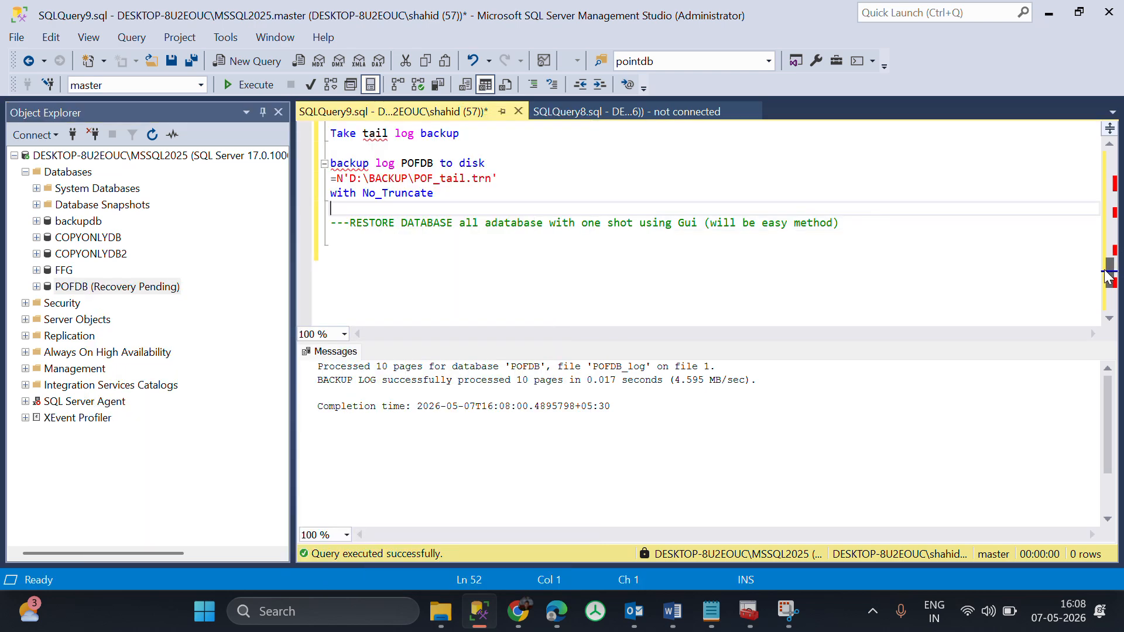
# Review the beginning of the script, from CREATE DATABASE POFDB to the full backup and the following inserts.
pyautogui.moveTo(1107, 272); pyautogui.dragTo(1106, 164)
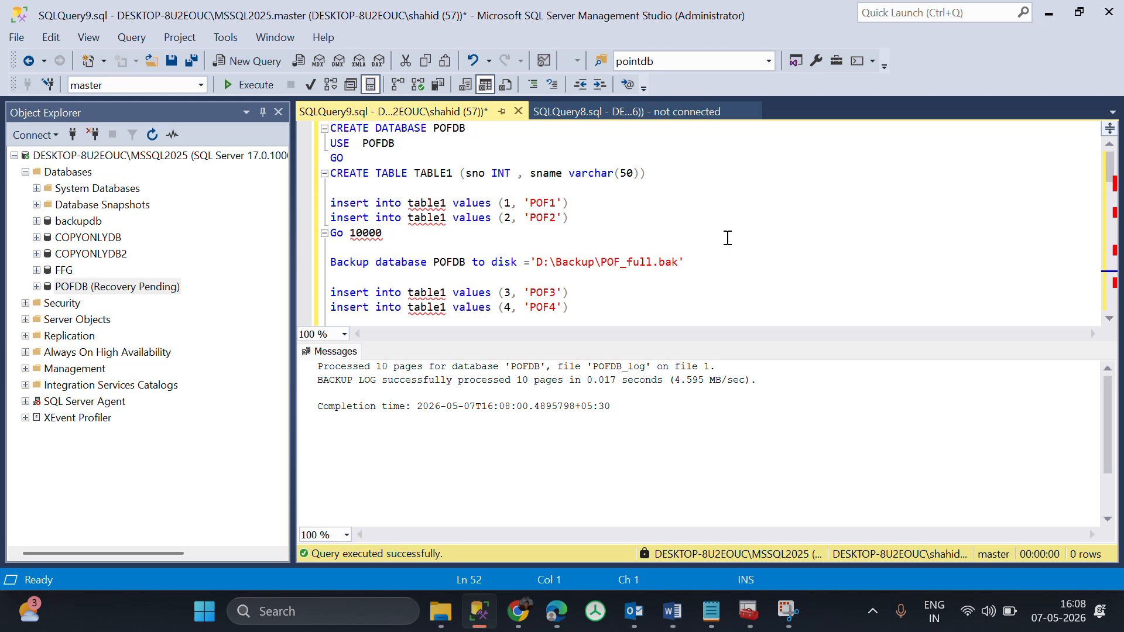
pyautogui.scroll(-2, 820, 205)
pyautogui.scroll(2, 936, 170)
# Open the Restore Database dialog for the POFDB database and maximize it.
pyautogui.rightClick(64, 270)
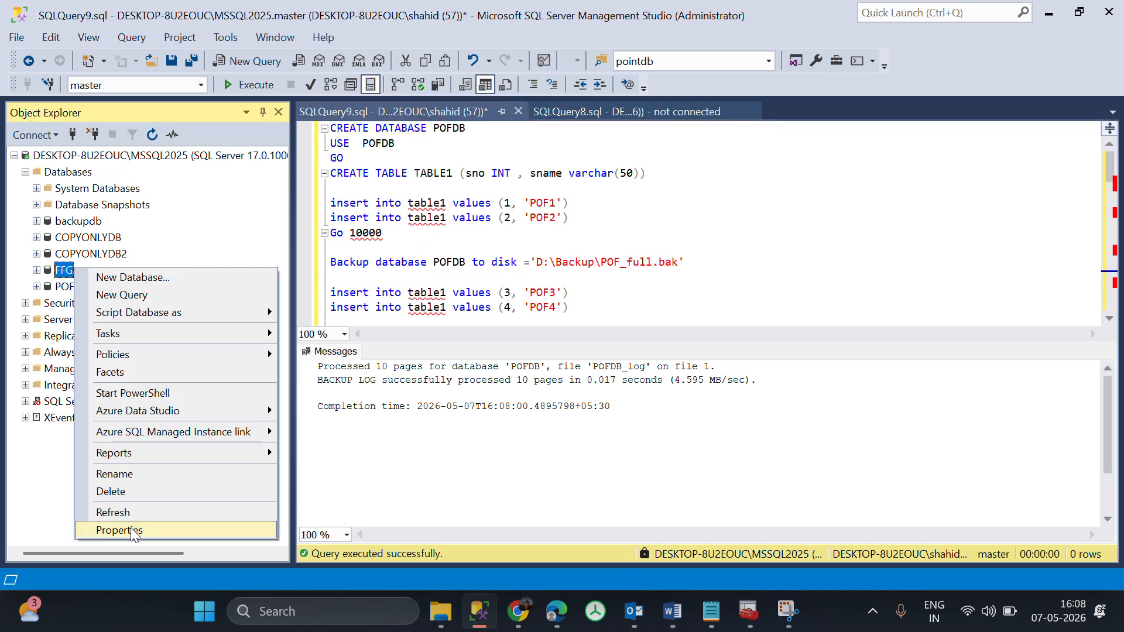
pyautogui.click(64, 287)
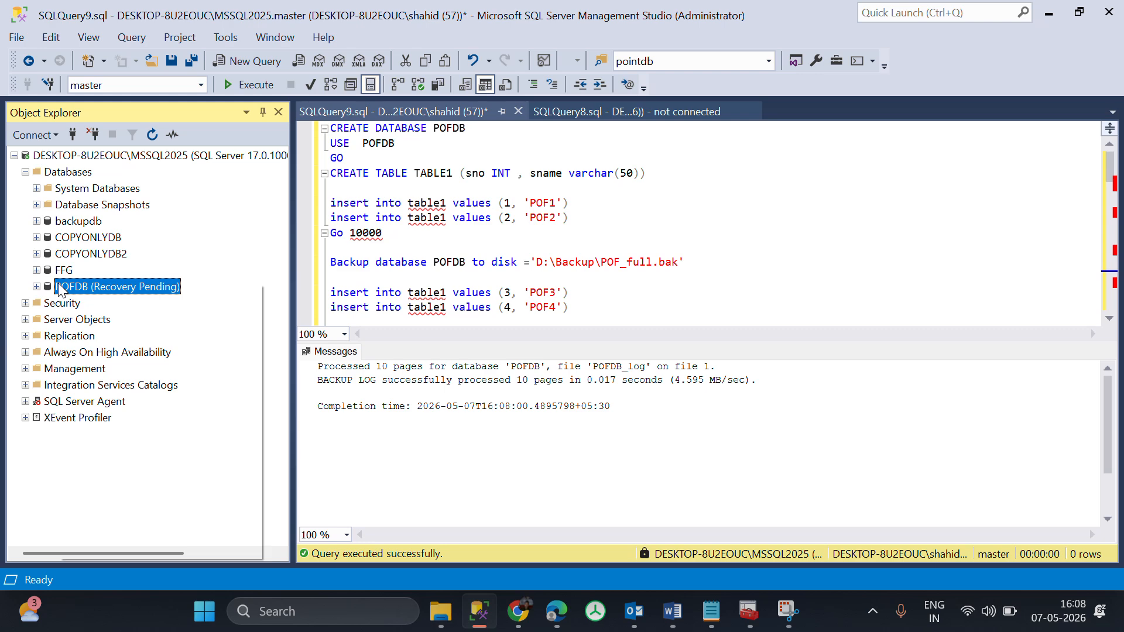
pyautogui.rightClick(61, 286)
pyautogui.moveTo(115, 342)
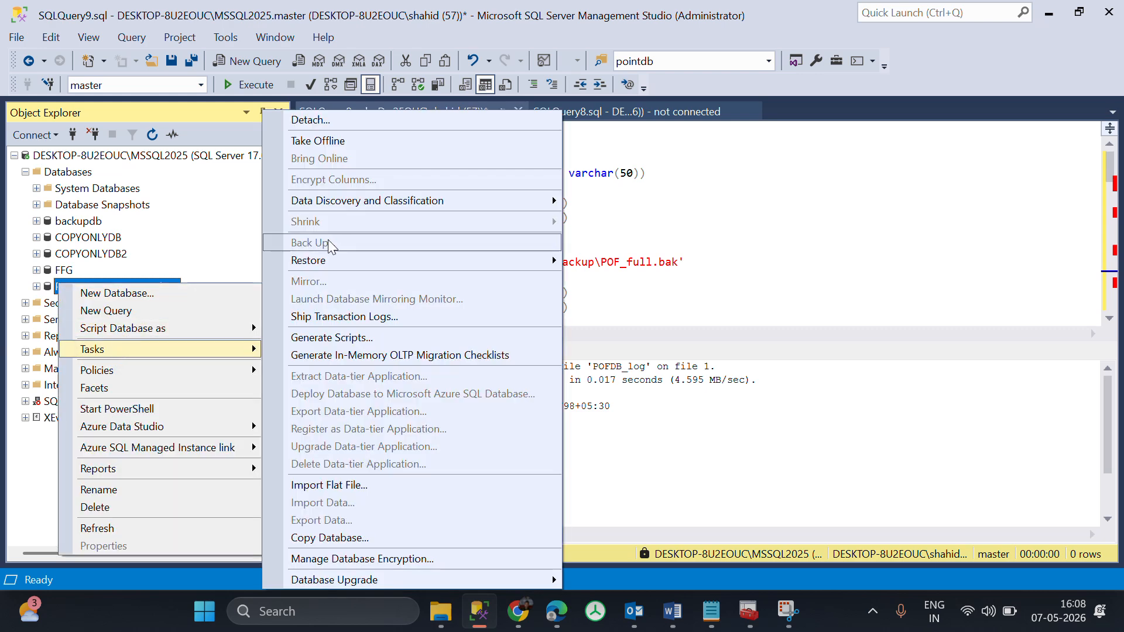
pyautogui.moveTo(334, 260)
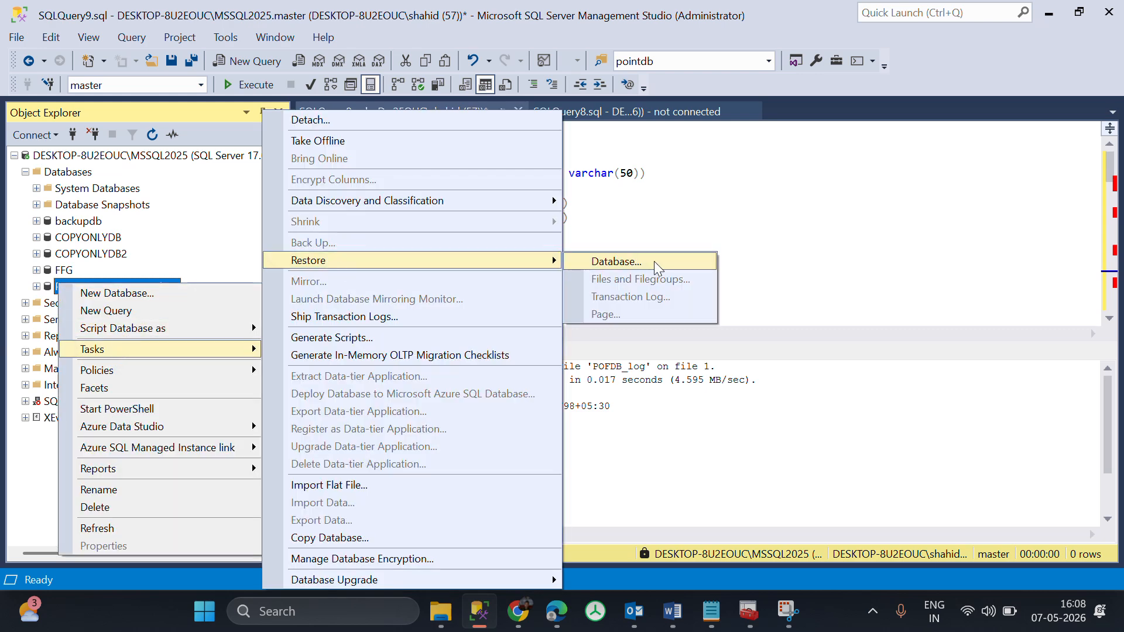
pyautogui.click(655, 262)
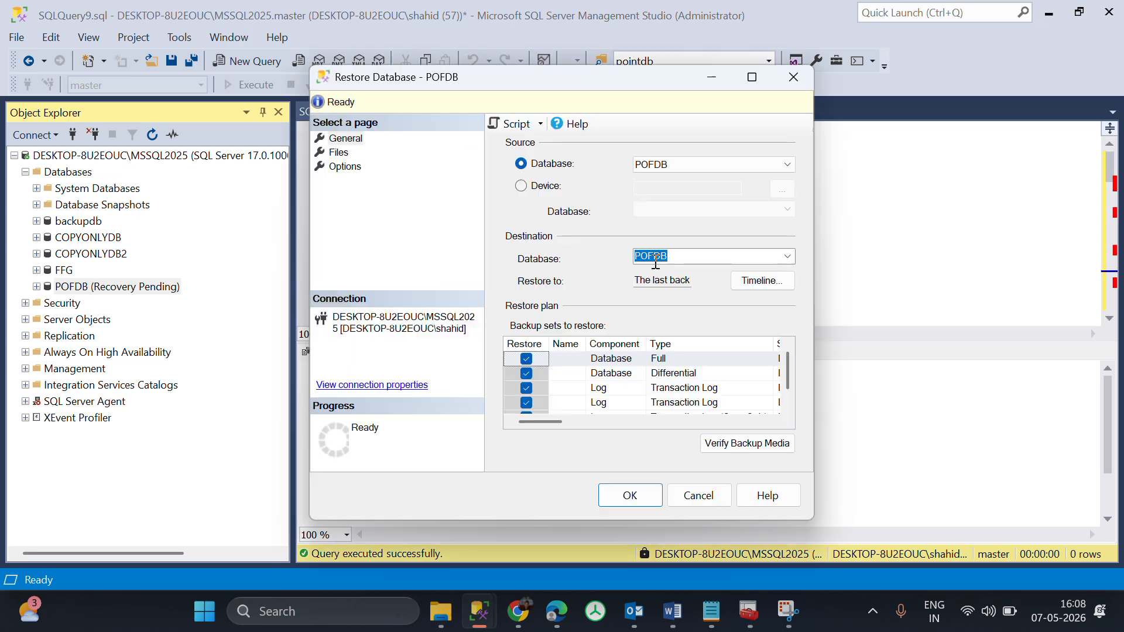
pyautogui.click(753, 78)
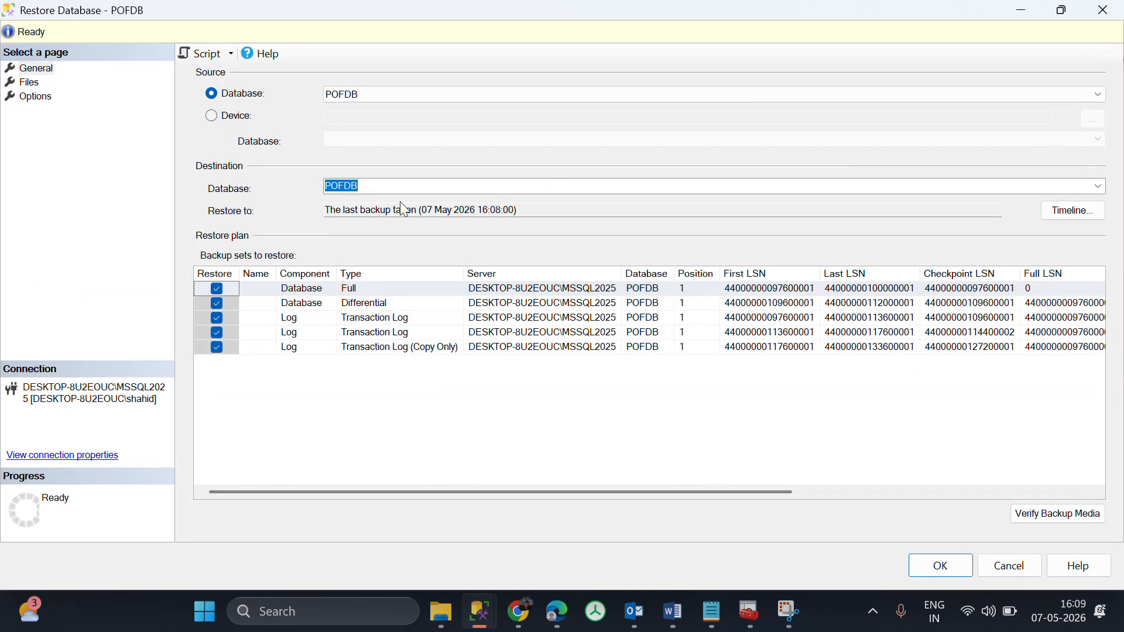
# Set the restore source to Device and browse to the D:\Backup folder to add file-based backup media.
pyautogui.click(218, 119)
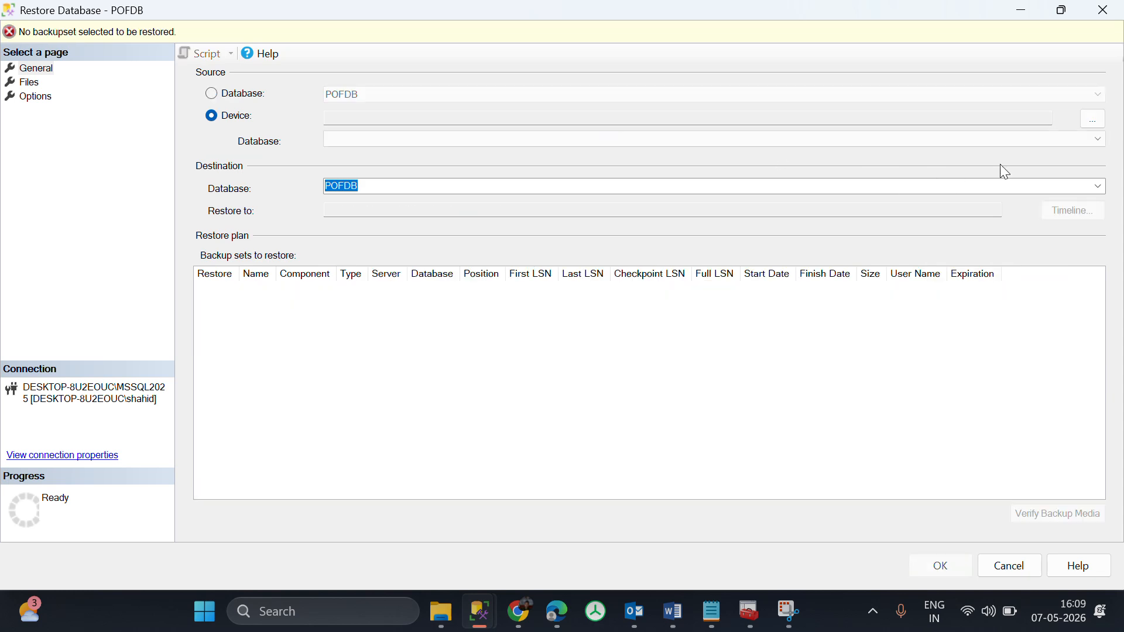
pyautogui.click(1092, 120)
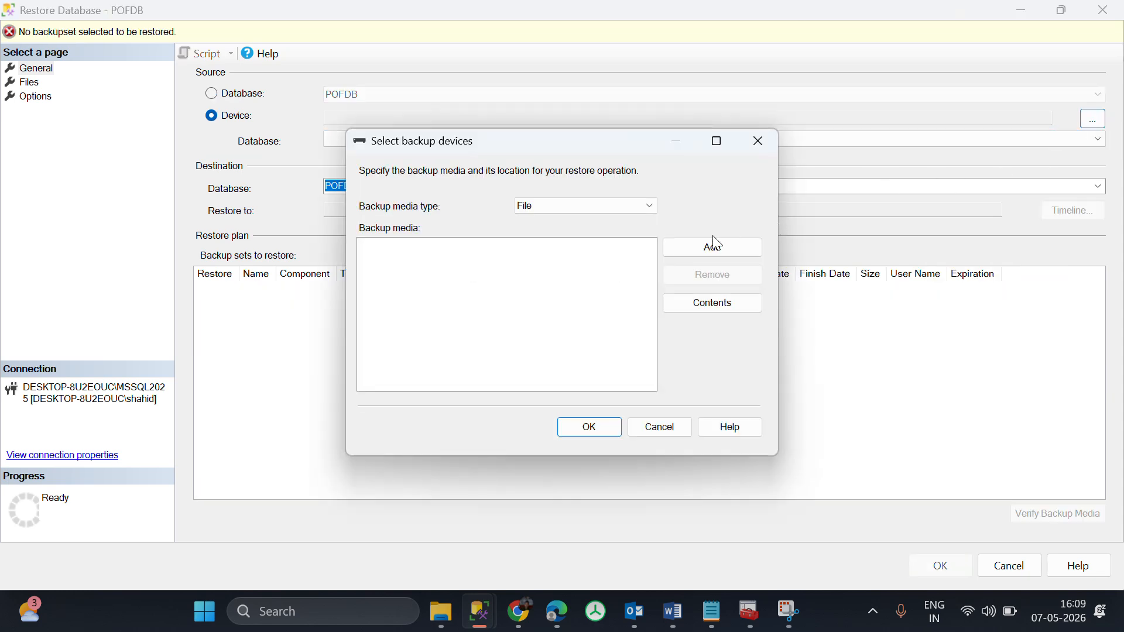
pyautogui.click(707, 257)
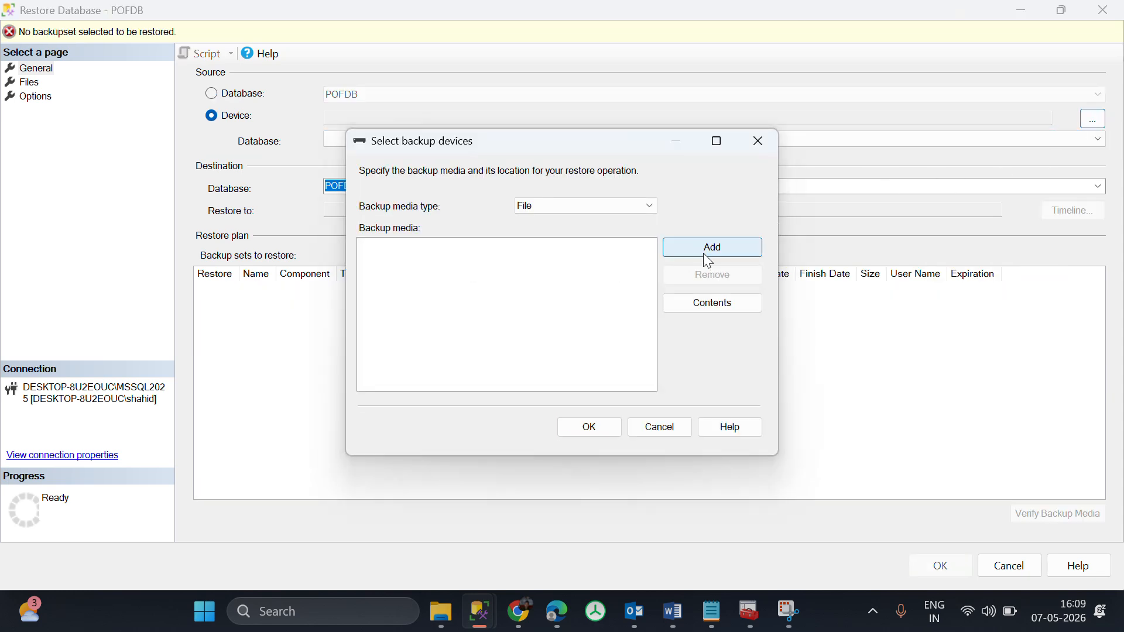
pyautogui.moveTo(427, 266); pyautogui.dragTo(427, 447)
pyautogui.click(296, 410)
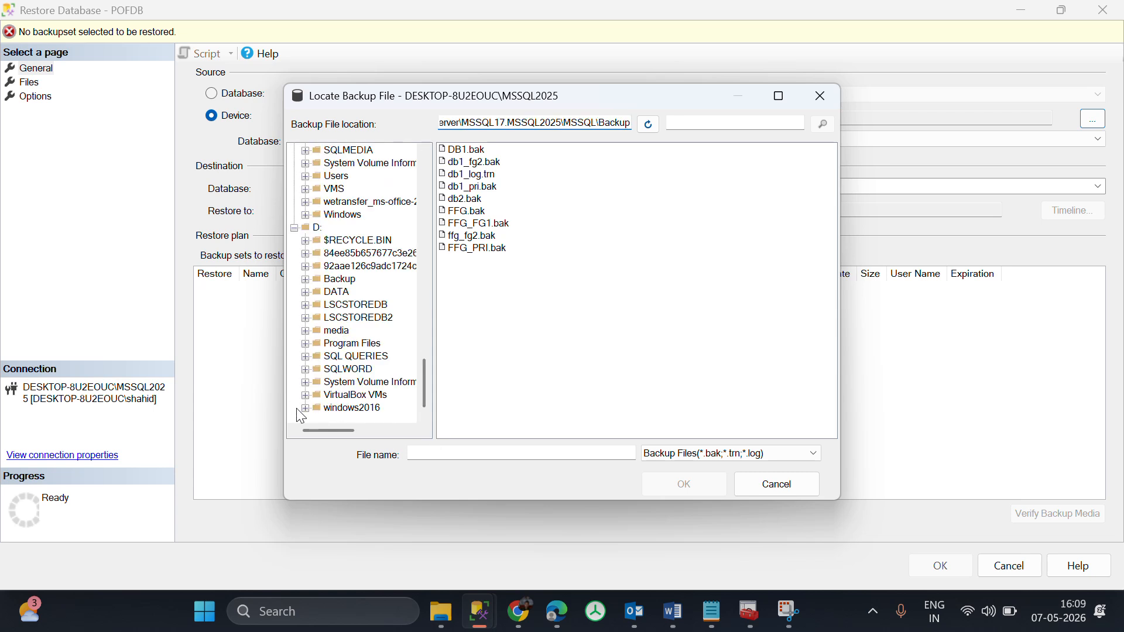
pyautogui.click(442, 612)
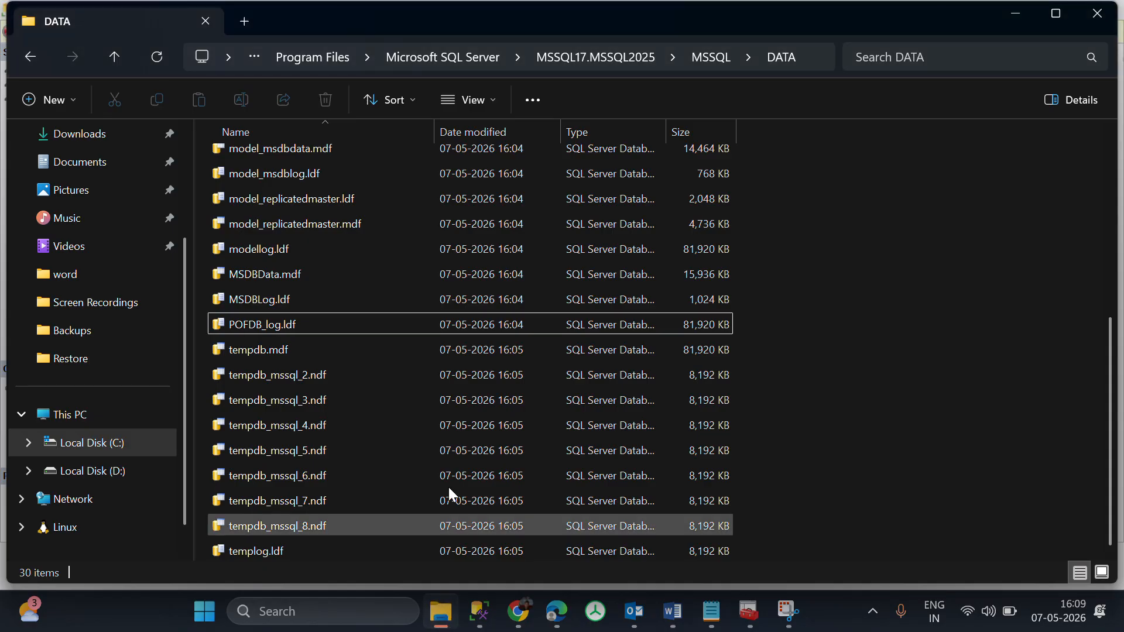
pyautogui.hotkey('alt', 'Tab')
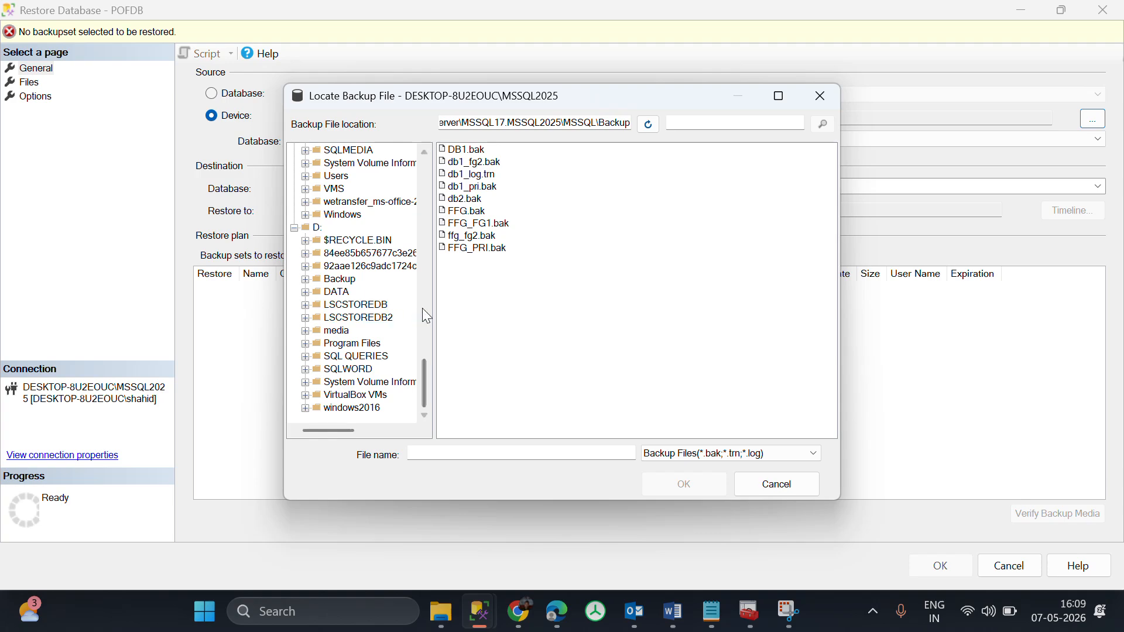
pyautogui.click(338, 280)
# Switch to File Explorer, check the backup files in D:\Backup, and return to the Locate Backup File dialog.
pyautogui.click(456, 612)
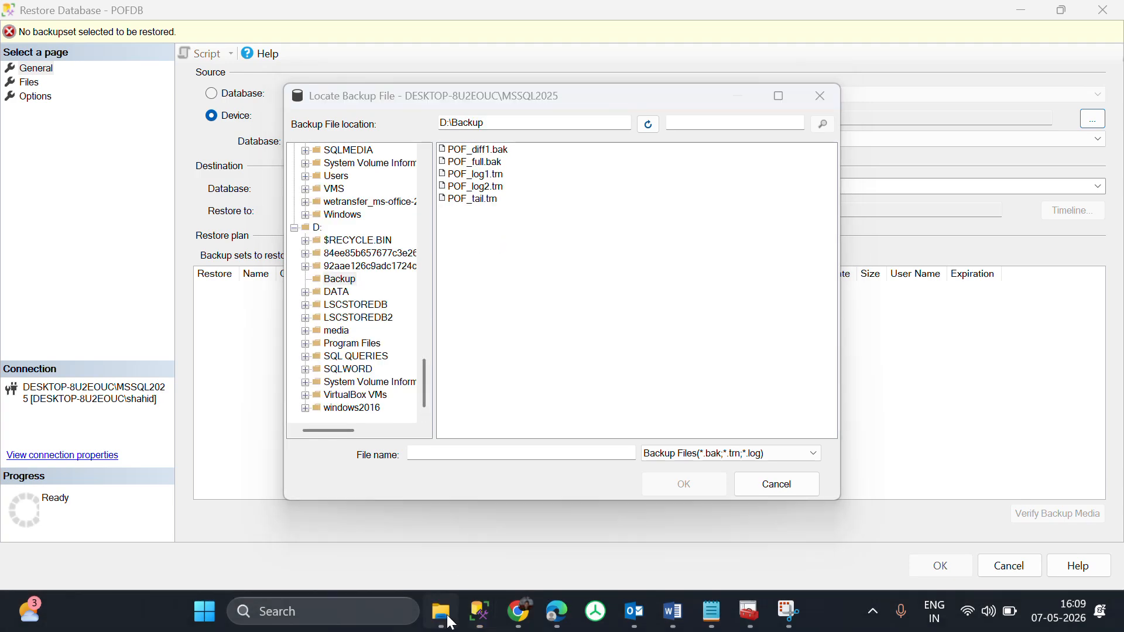
pyautogui.click(98, 470)
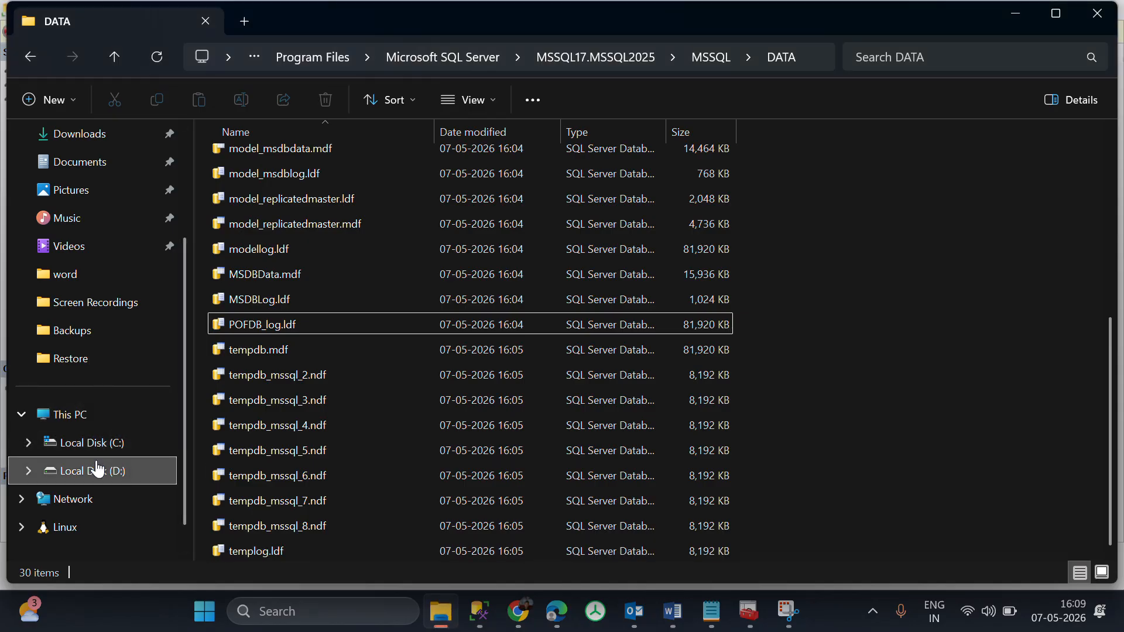
pyautogui.doubleClick(308, 216)
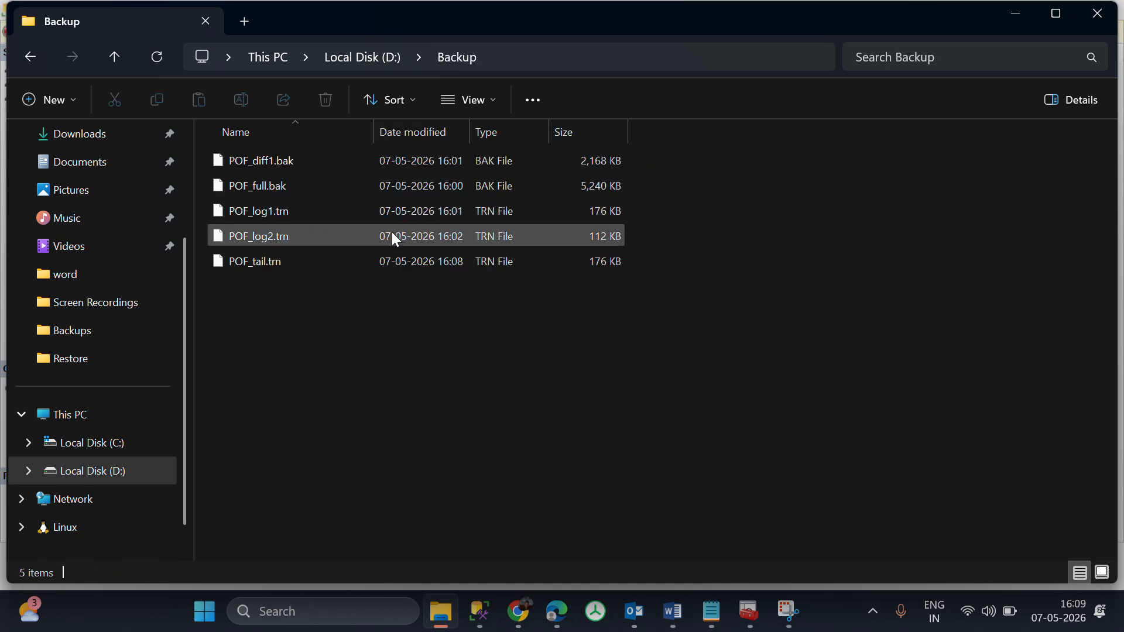
pyautogui.hotkey('alt', 'Tab')
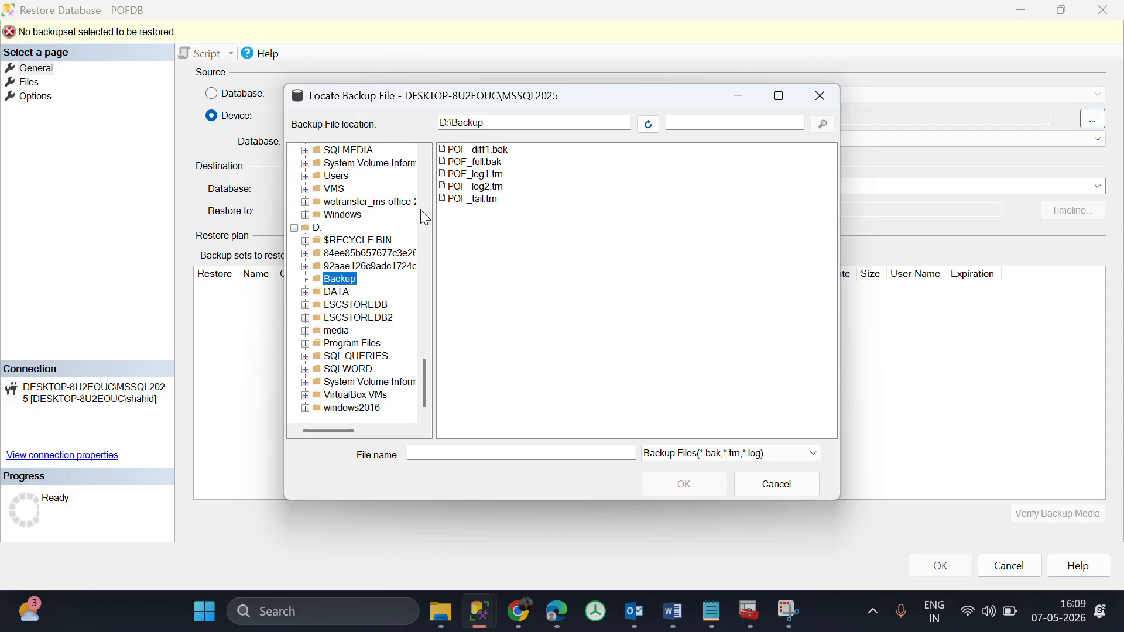
# Add POF_diff1.bak, POF_full.bak, POF_log1.trn, POF_log2.trn and POF_tail.trn as the backup media and confirm the selection.
pyautogui.click(489, 176)
pyautogui.hotkey('ctrl', 'a')
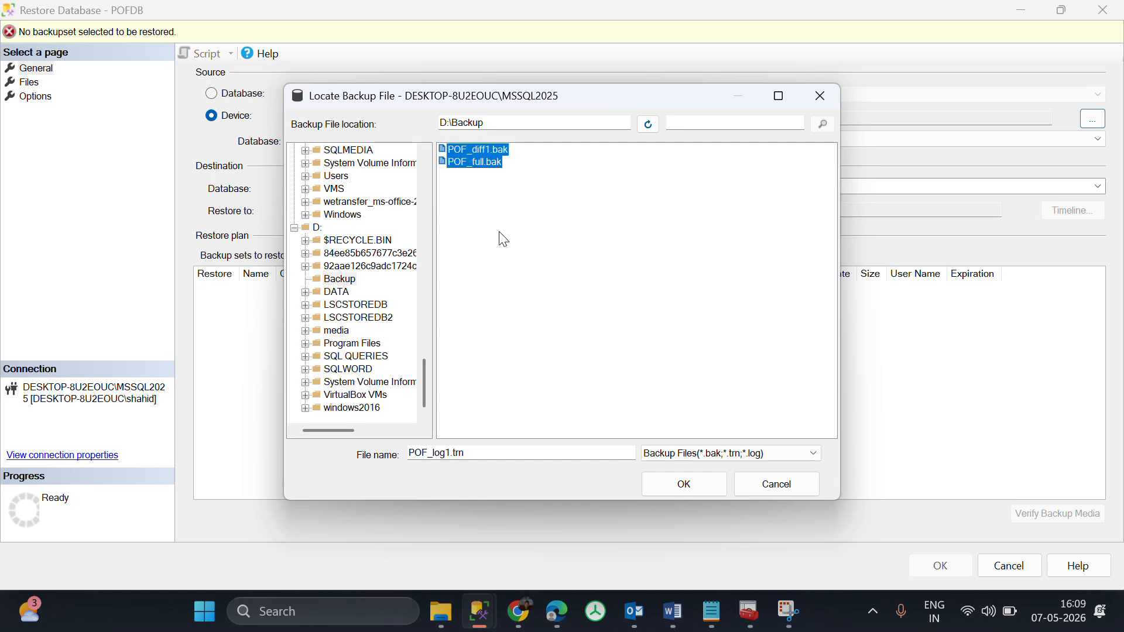
pyautogui.click(684, 484)
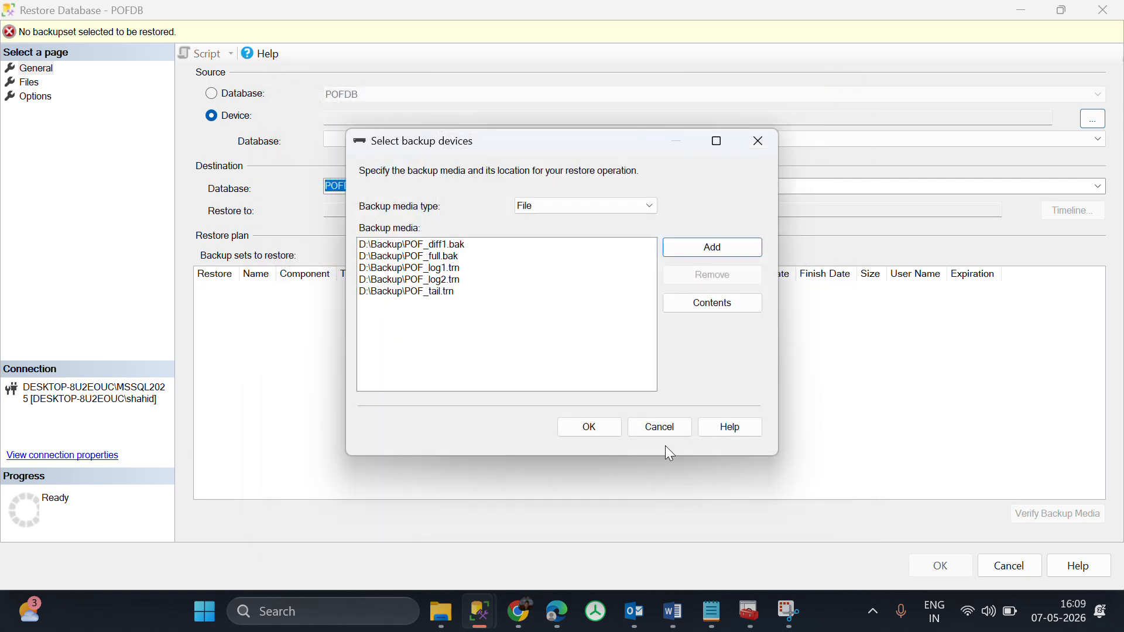
pyautogui.click(599, 426)
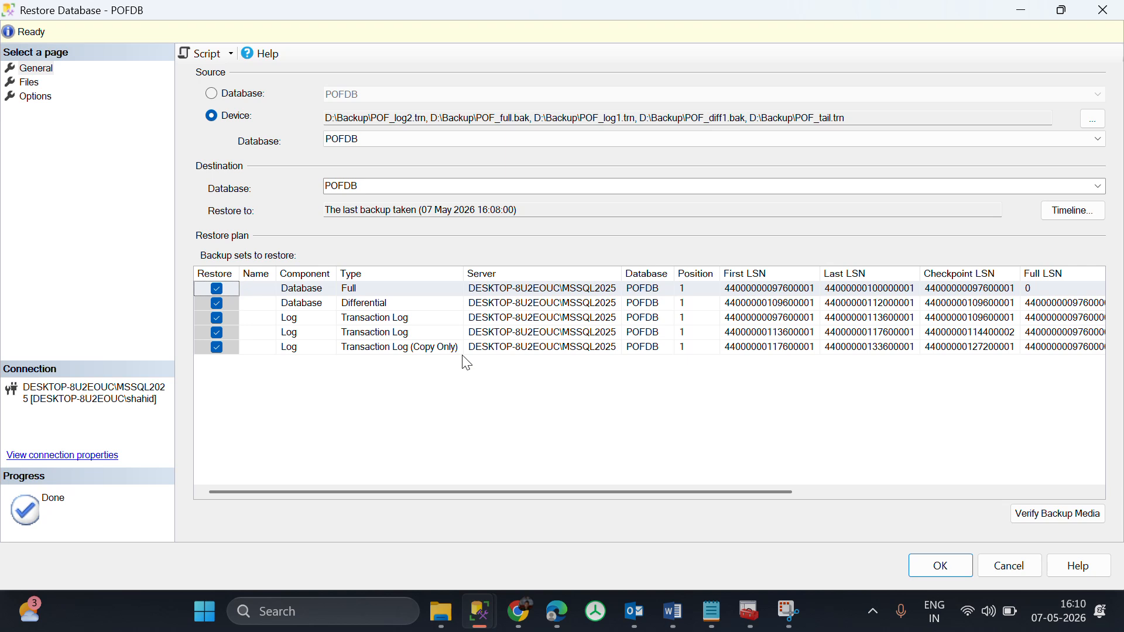
# Review the copy-only transaction log in the restore plan and the restore locations of the POFDB files.
pyautogui.click(426, 348)
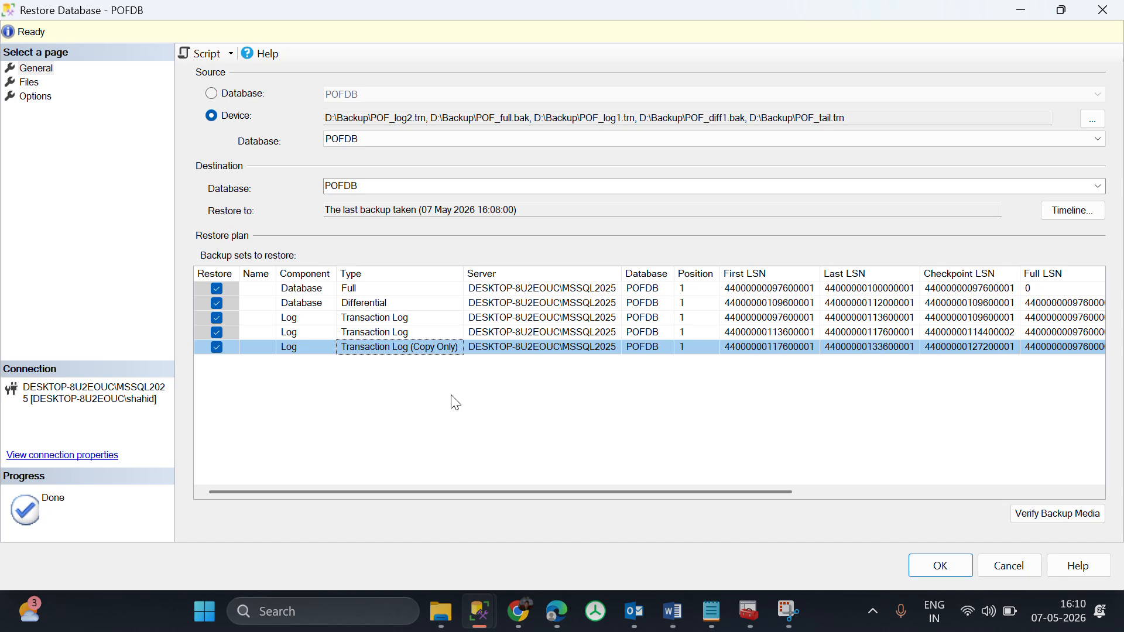
pyautogui.moveTo(630, 492); pyautogui.dragTo(316, 369)
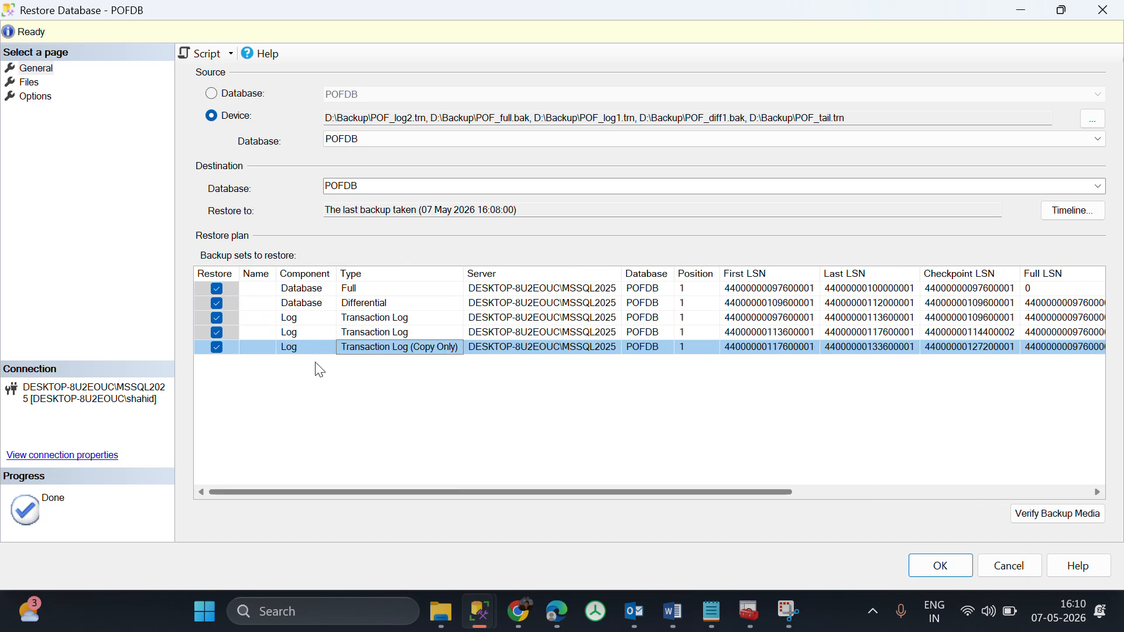
pyautogui.click(39, 70)
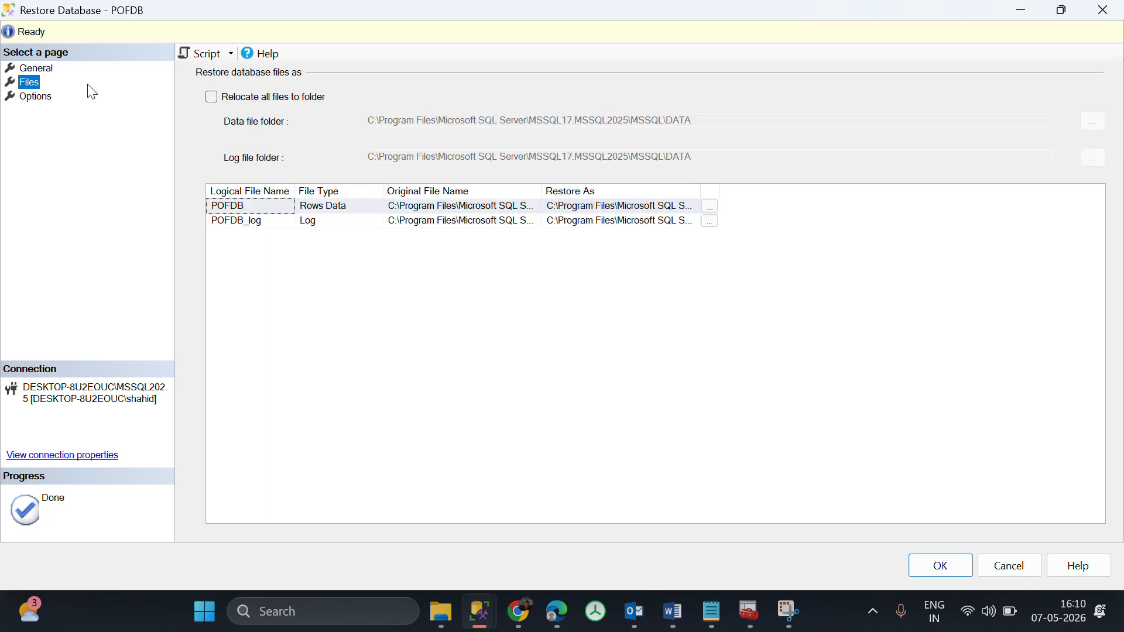
# Enable the restore option Overwrite the existing database (WITH REPLACE).
pyautogui.click(28, 97)
pyautogui.click(214, 100)
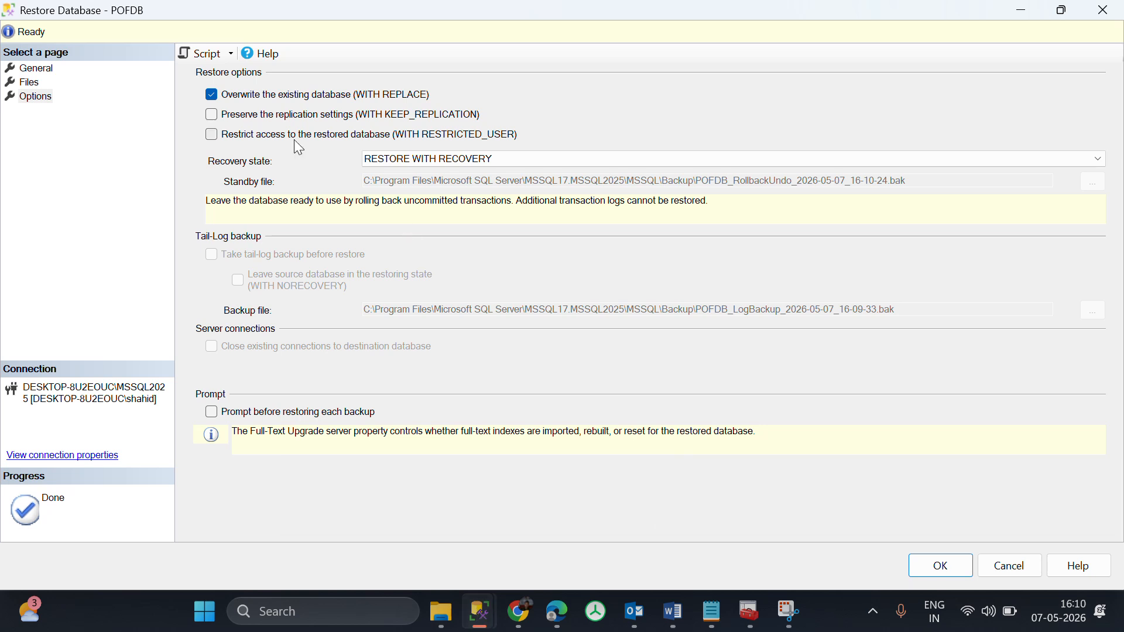
# Choose RESTORE WITH RECOVERY as the recovery state, checking the backup sets and the POFDB restore files.
pyautogui.click(436, 159)
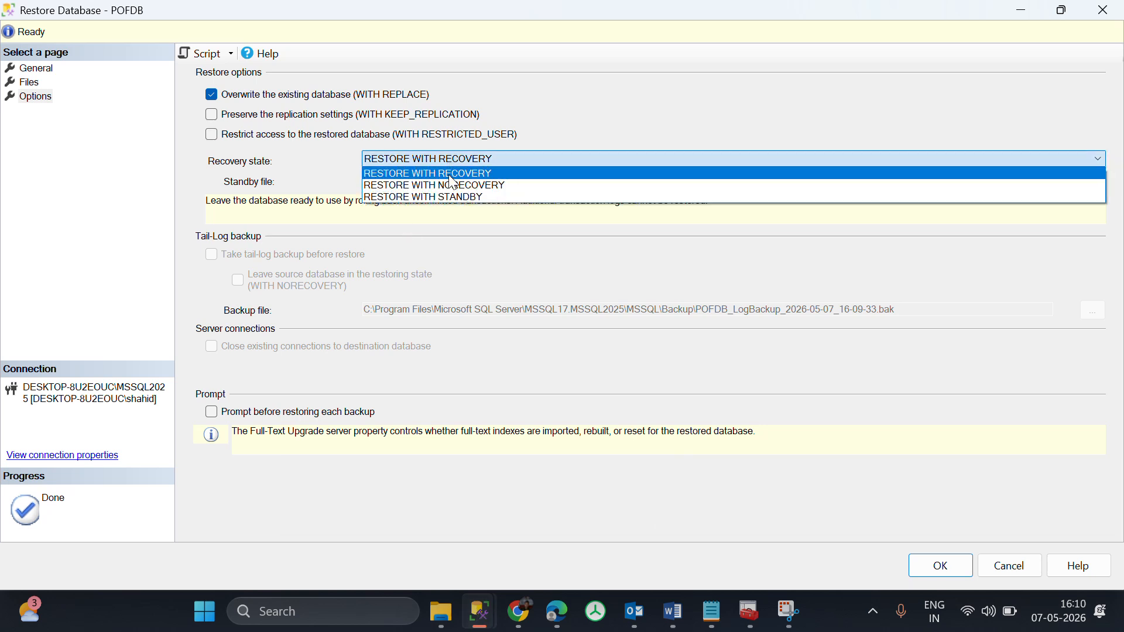
pyautogui.click(450, 186)
pyautogui.click(32, 68)
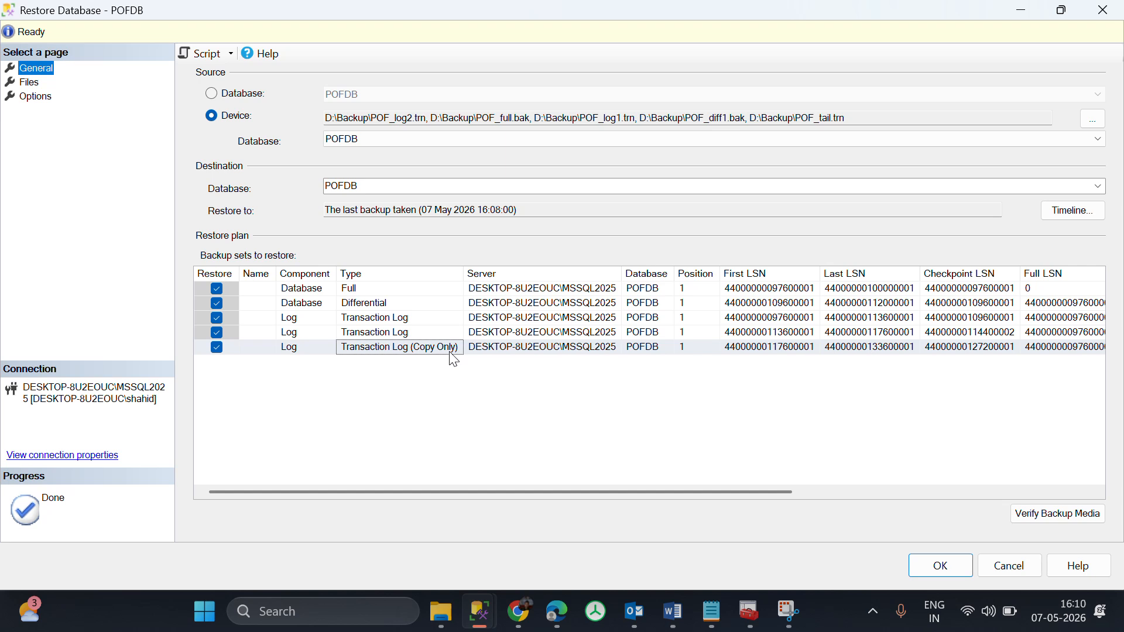
pyautogui.click(26, 82)
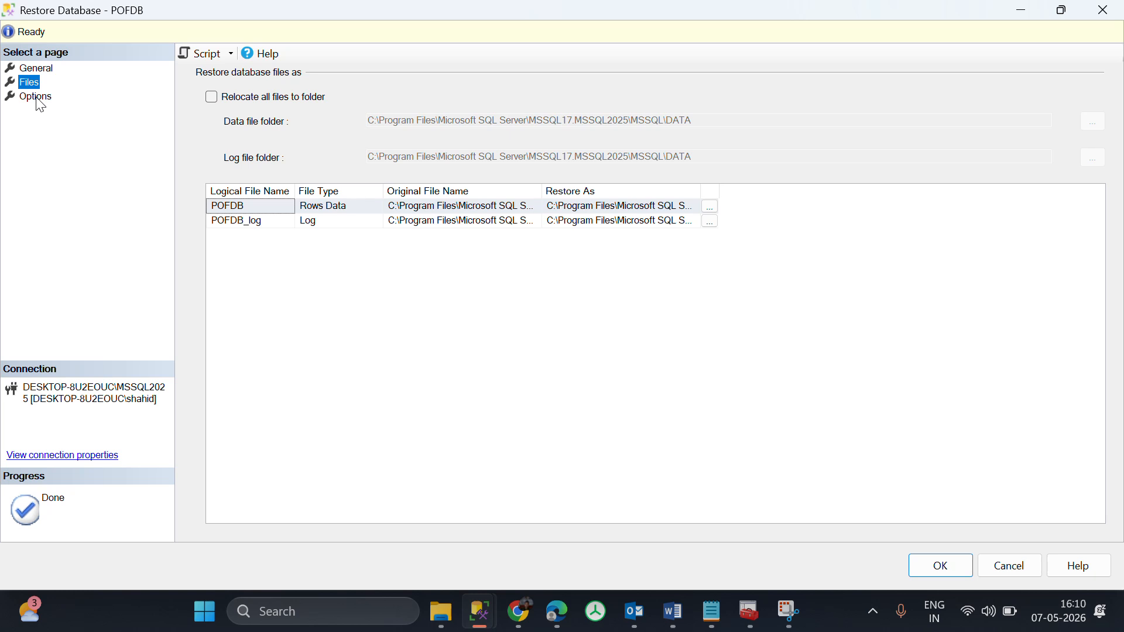
pyautogui.click(39, 98)
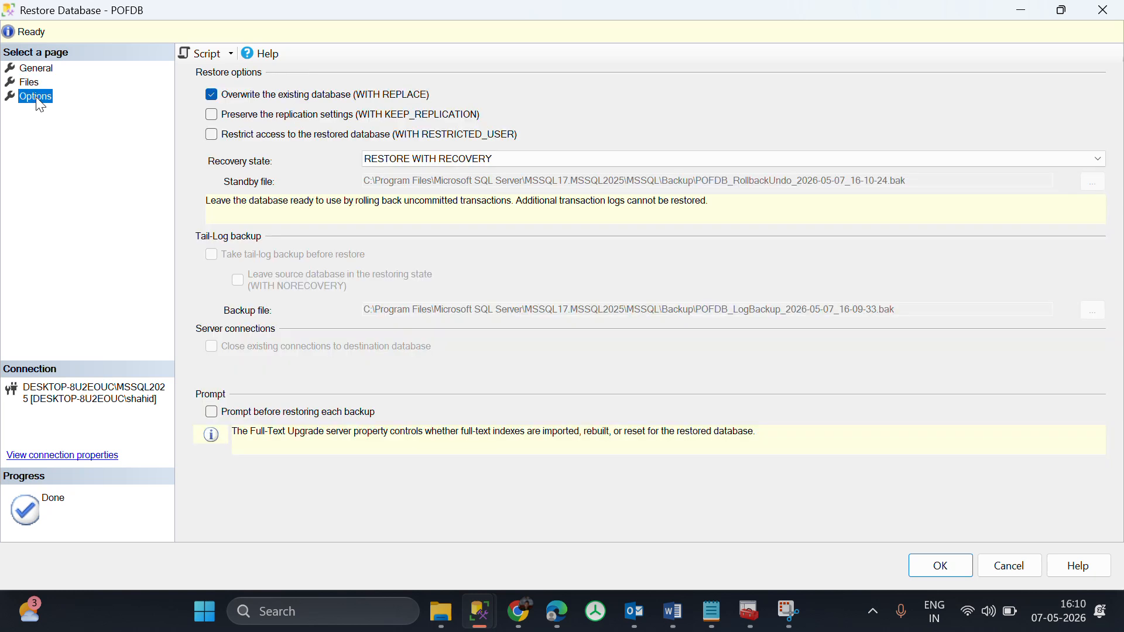
pyautogui.click(473, 157)
pyautogui.click(462, 170)
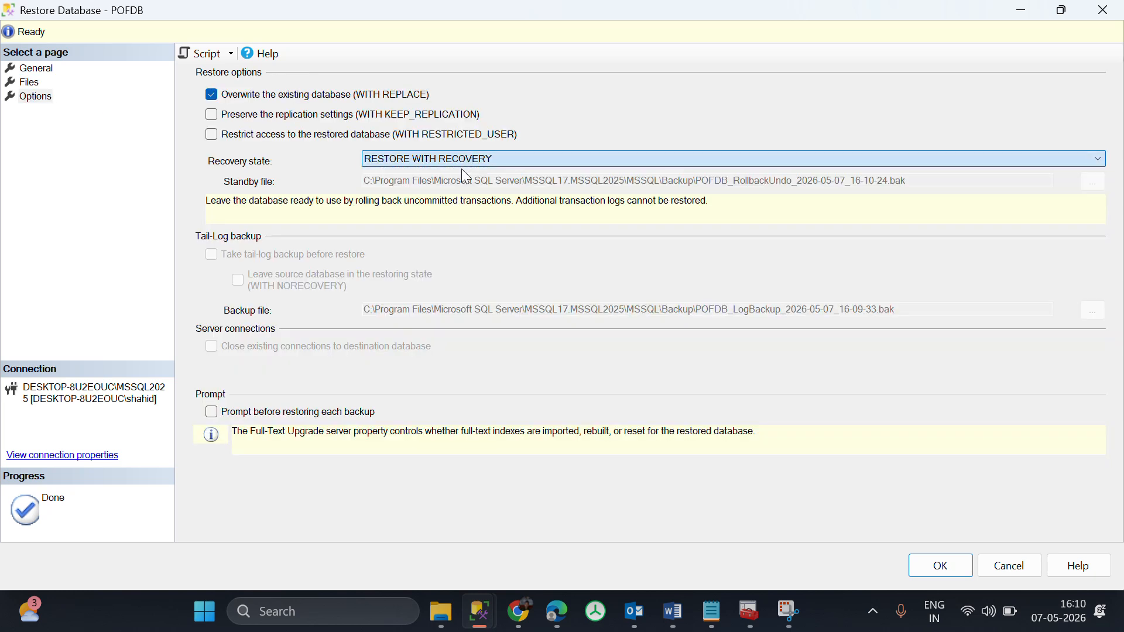
# Recheck the restore settings, enable Prompt before restoring each backup, and start the POFDB restore.
pyautogui.click(42, 98)
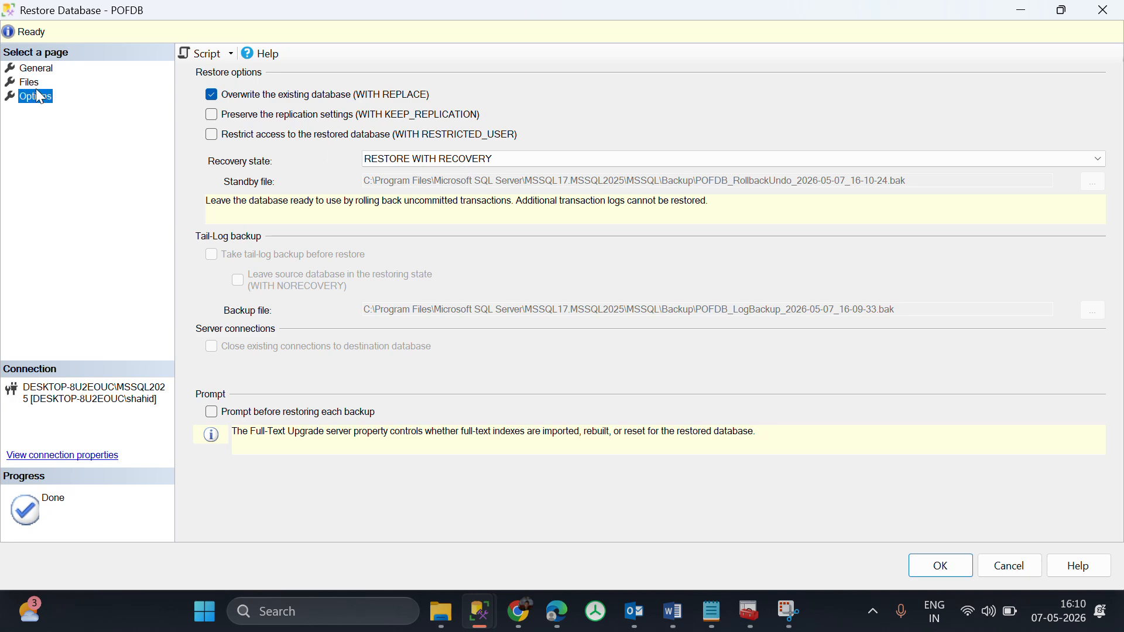
pyautogui.click(41, 83)
pyautogui.click(48, 73)
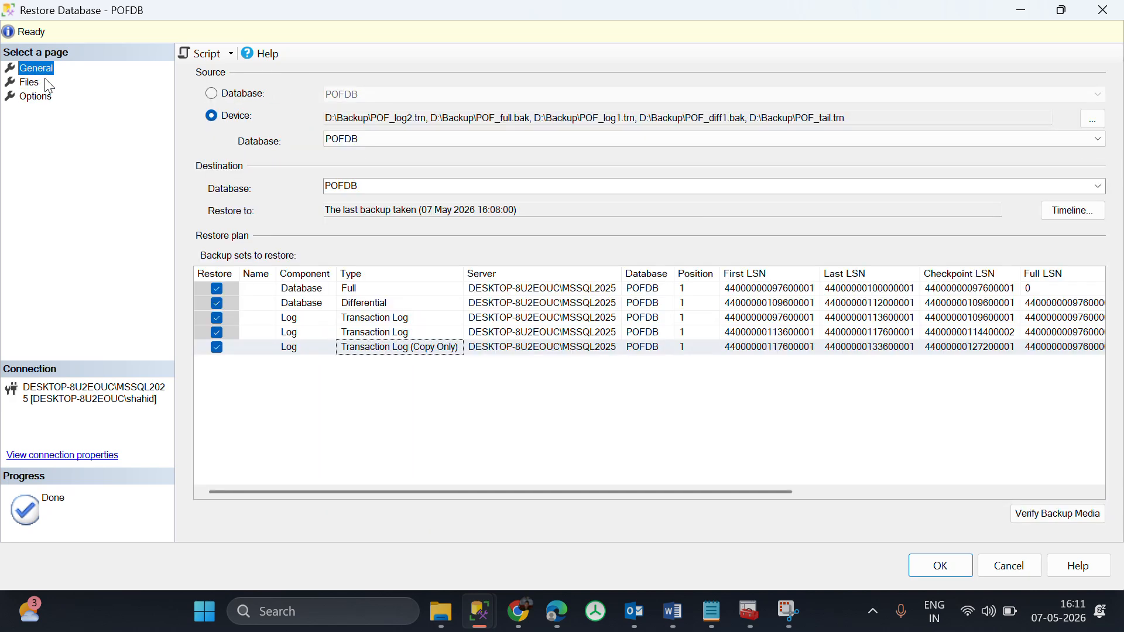
pyautogui.click(37, 97)
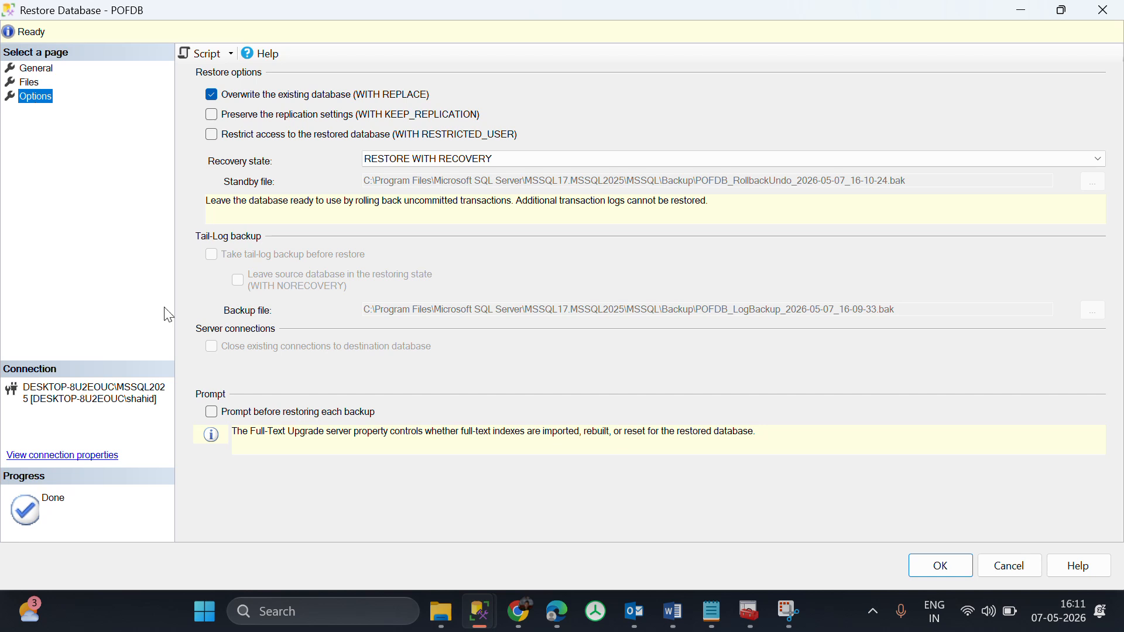
pyautogui.click(222, 417)
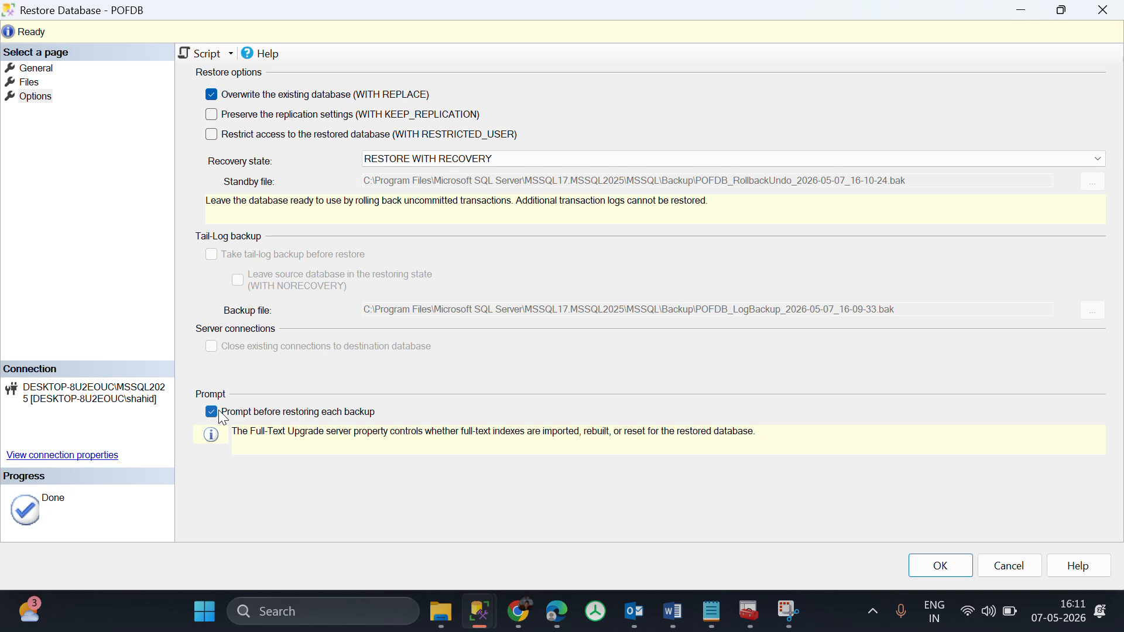
pyautogui.click(937, 574)
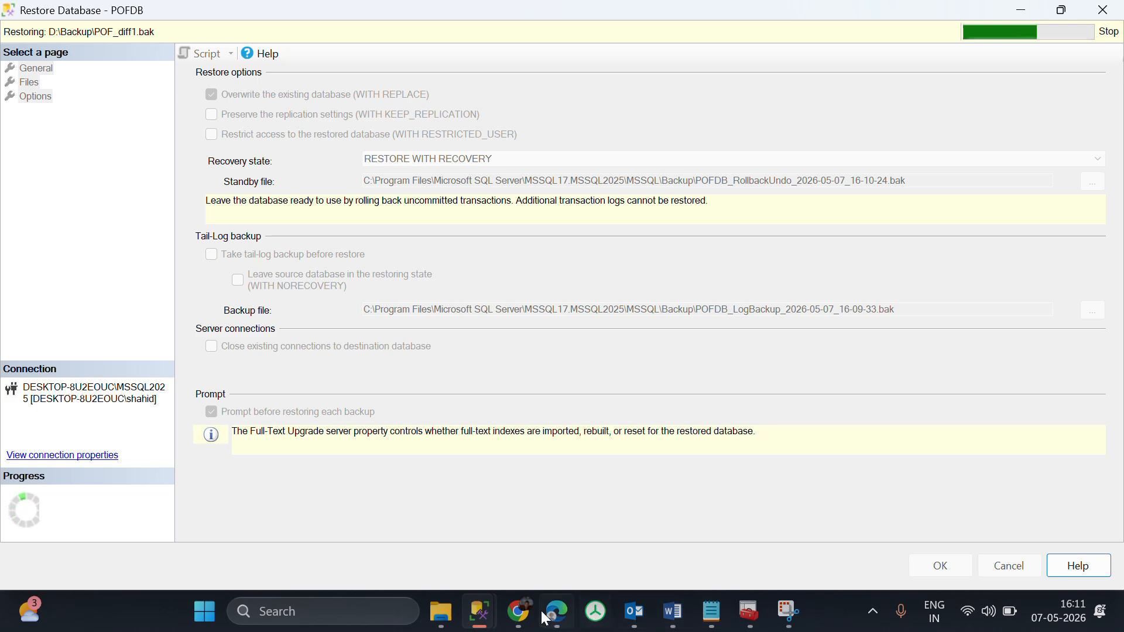
# Approve each successive restore of POF_diff1.bak, POF_log1.trn, POF_log2.trn and POF_tail.trn, and dismiss the completion message.
pyautogui.moveTo(486, 625)
pyautogui.click(715, 526)
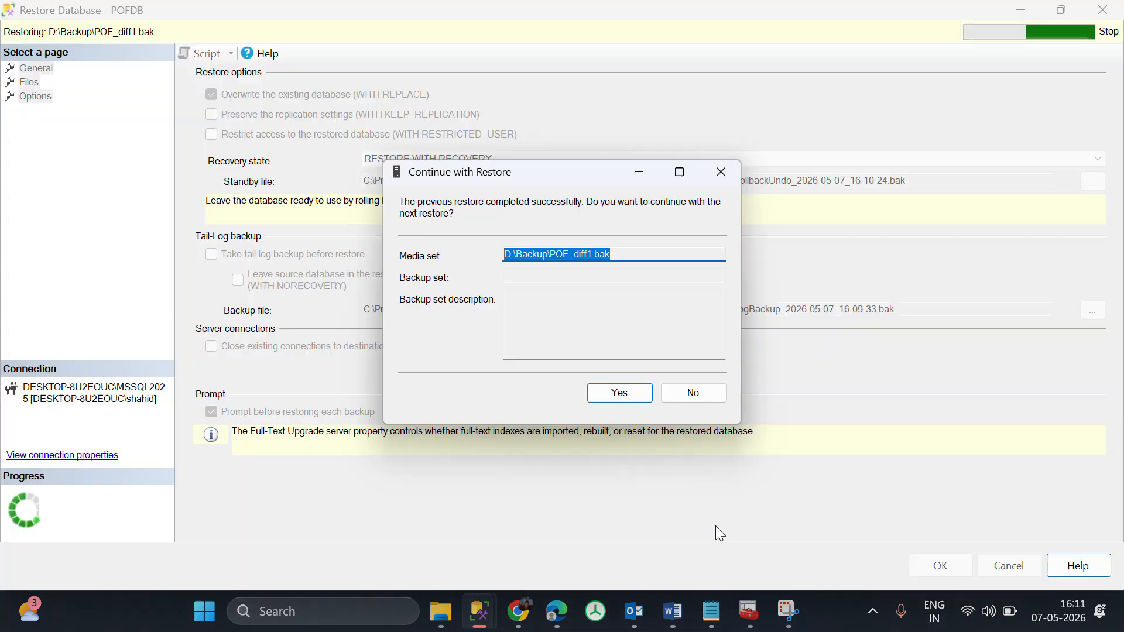
pyautogui.click(647, 396)
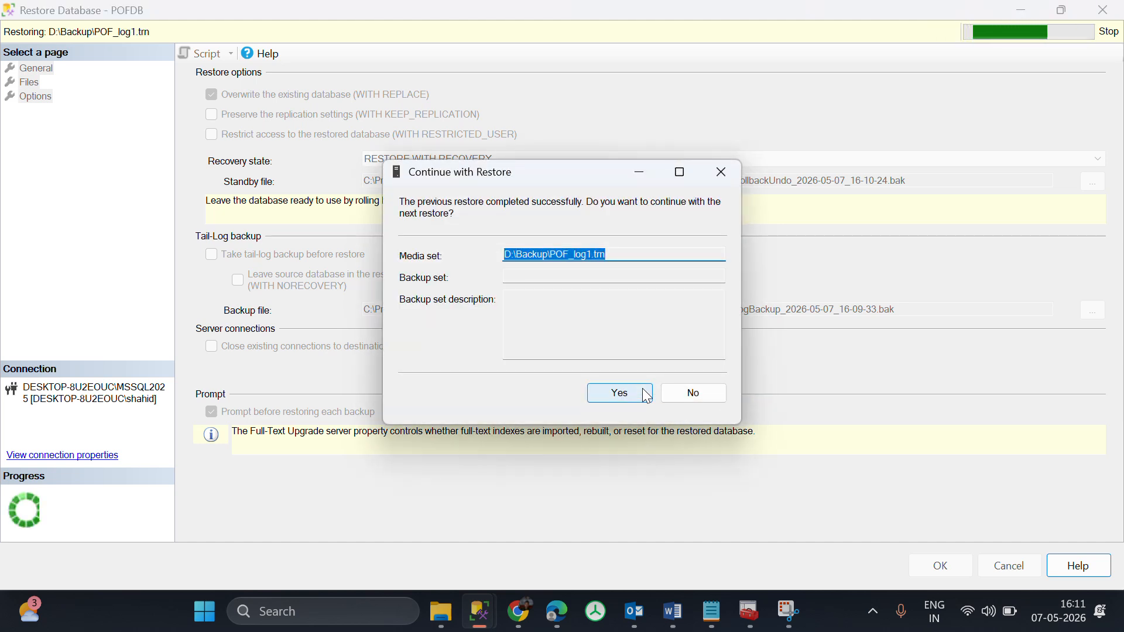
pyautogui.click(647, 396)
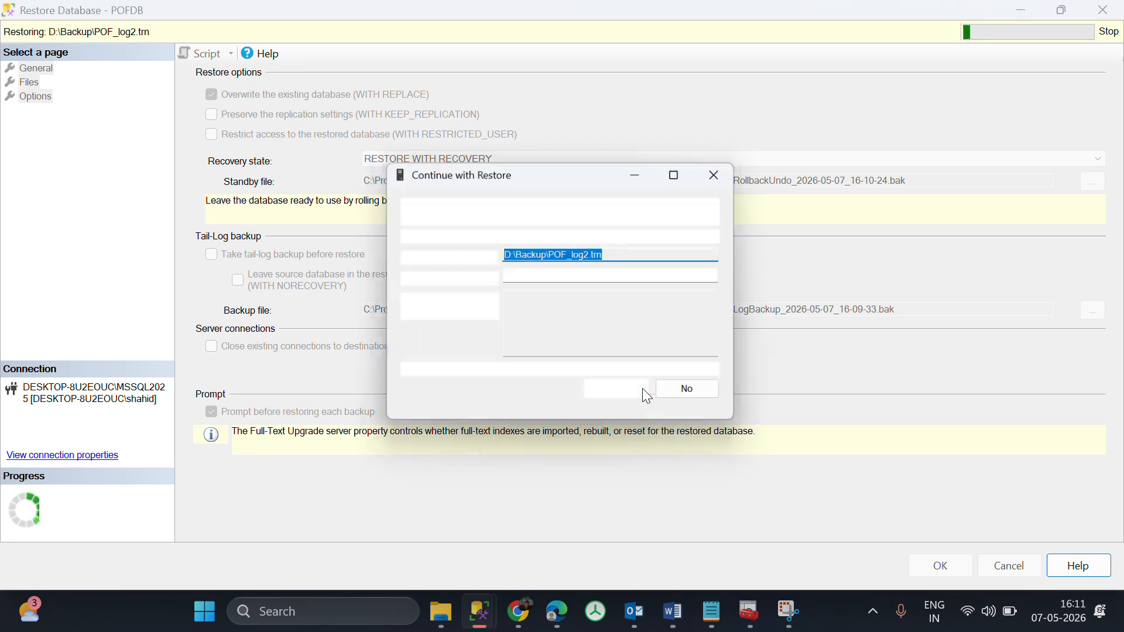
pyautogui.click(647, 396)
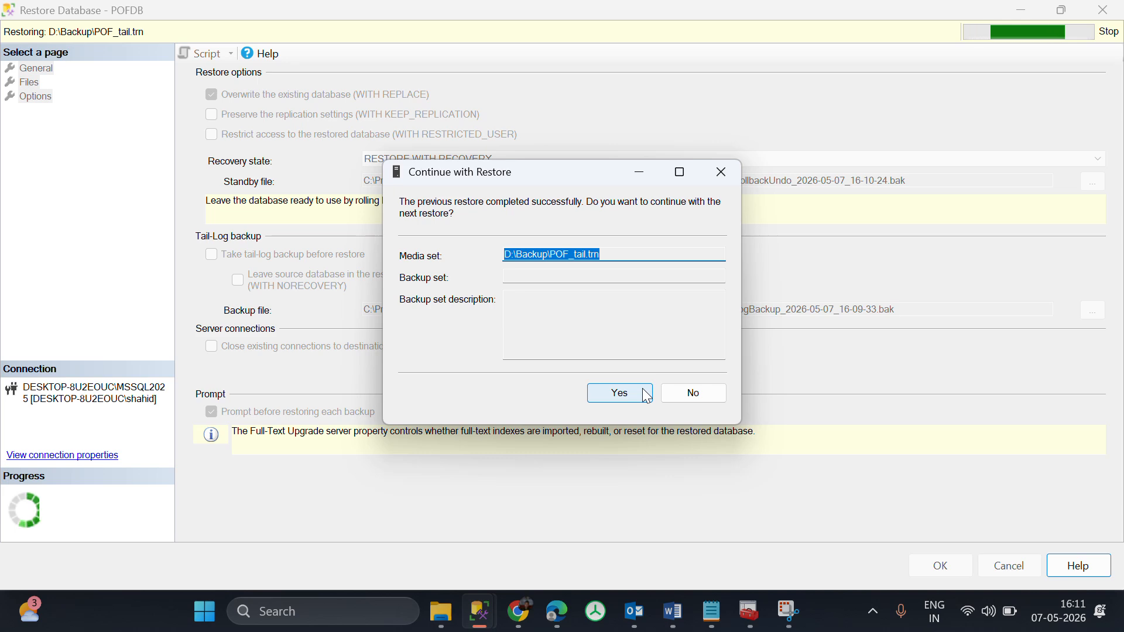
pyautogui.click(647, 395)
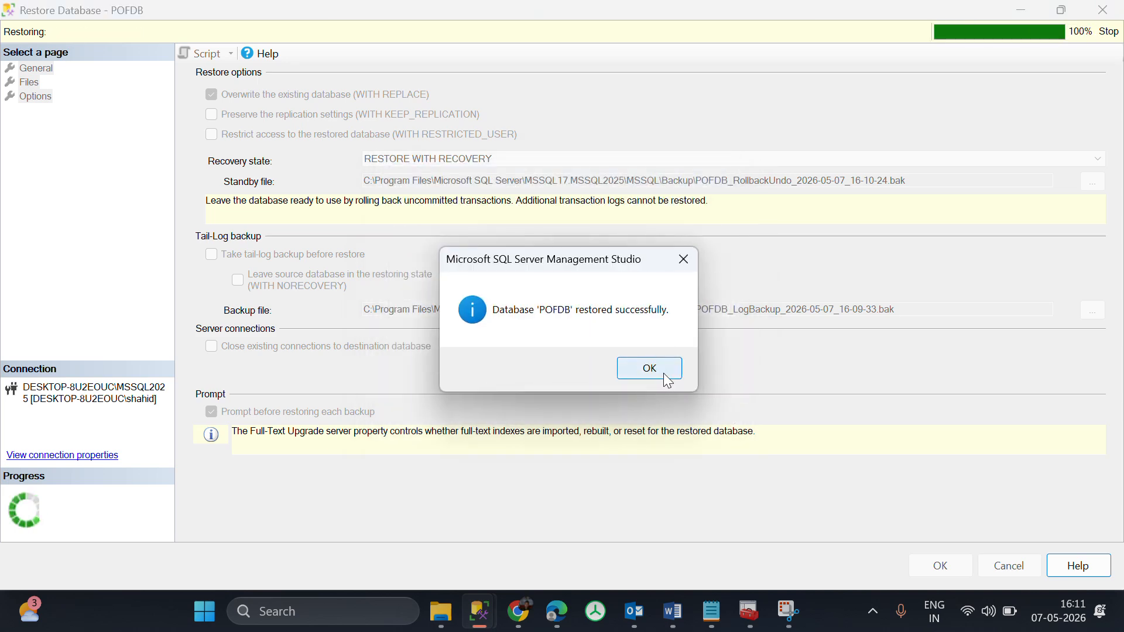
pyautogui.click(652, 366)
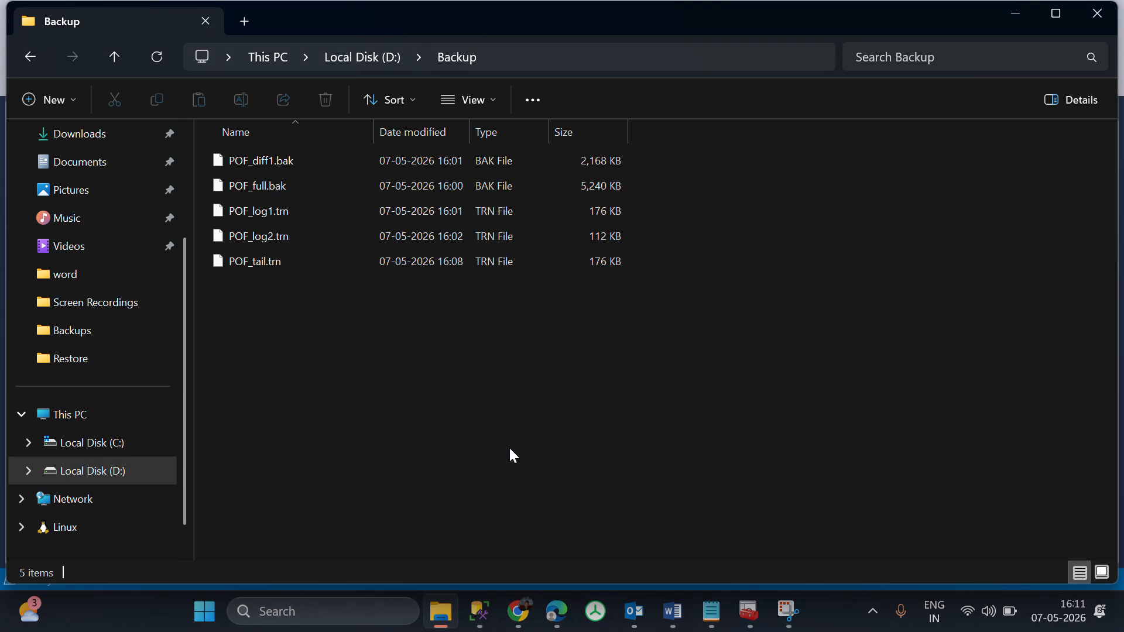
# Switch to SQL Server Management Studio and run the Databasepropertyex query to check the status of POFDB.
pyautogui.moveTo(482, 586)
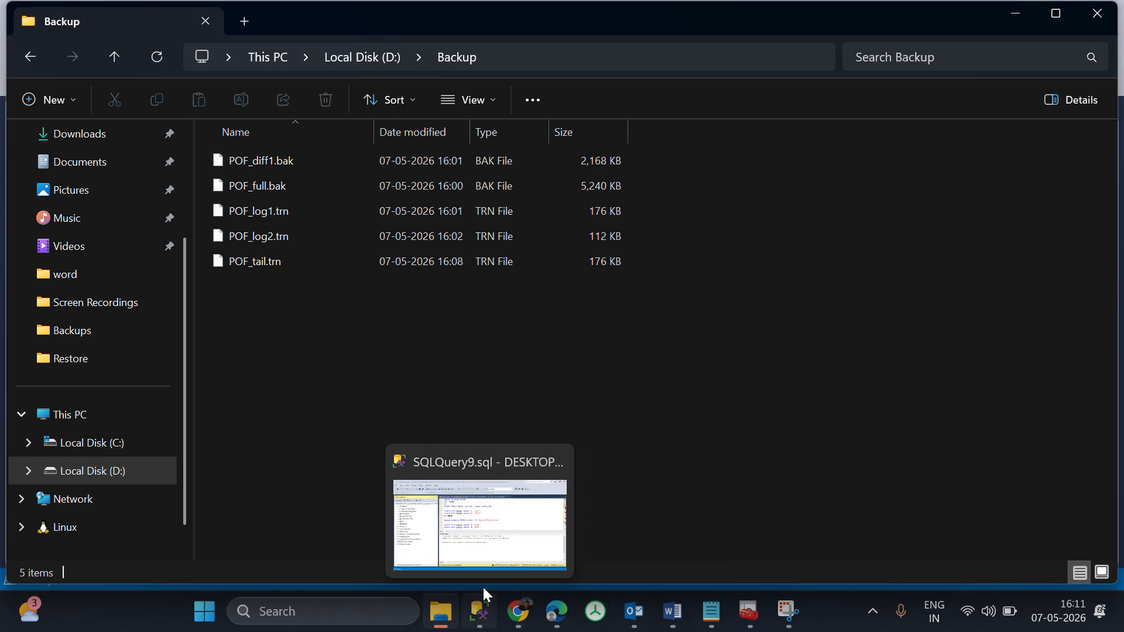
pyautogui.click(497, 548)
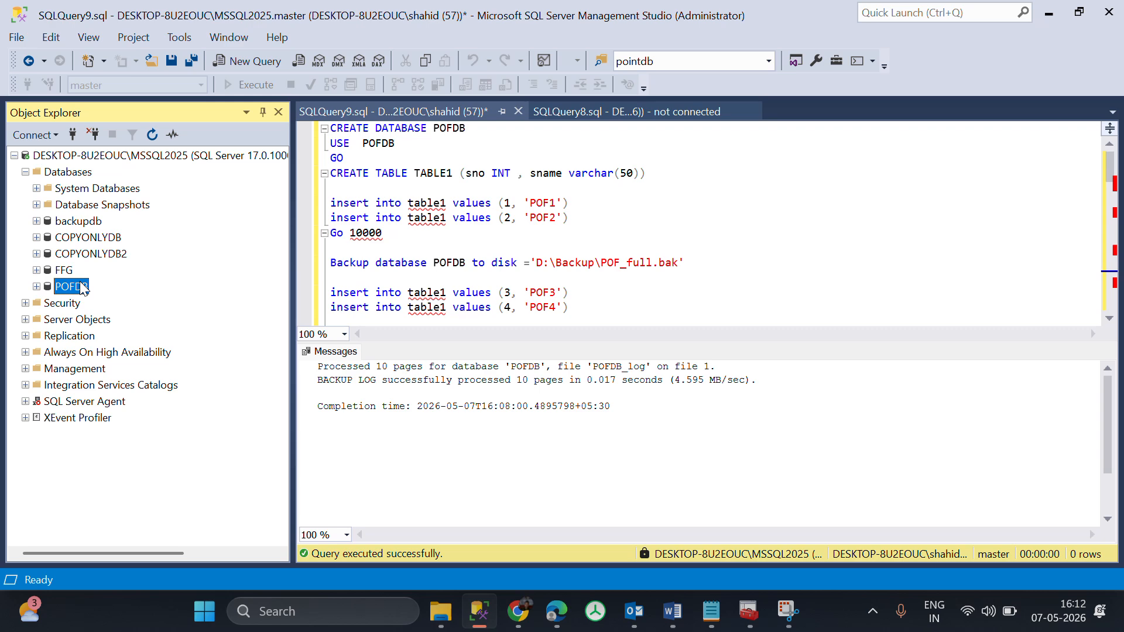
pyautogui.scroll(-4, 447, 240)
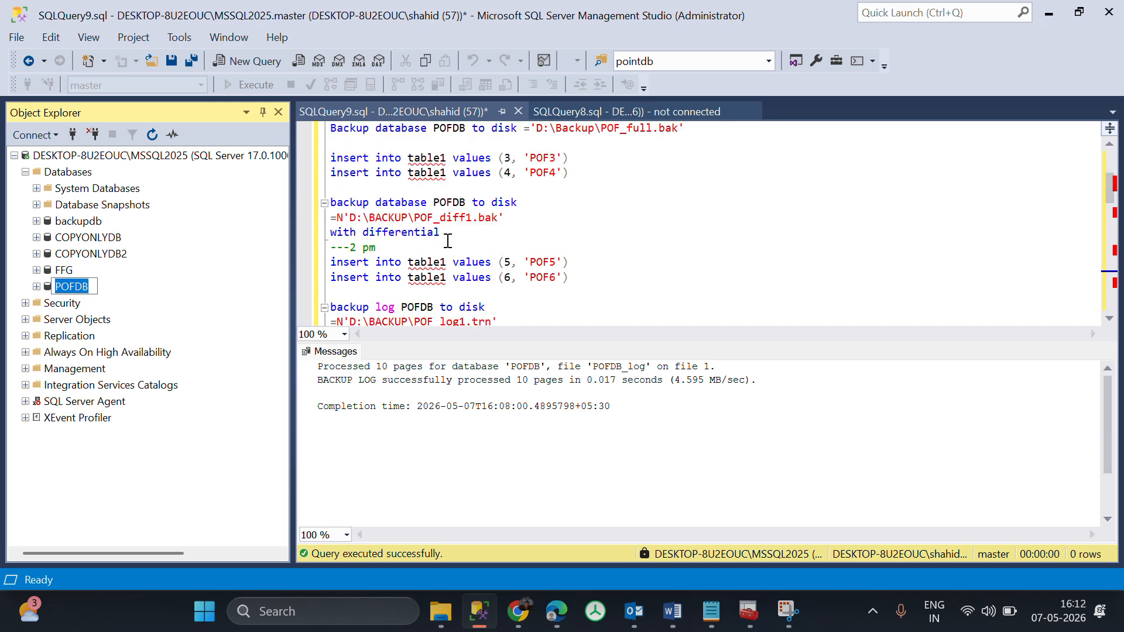
pyautogui.scroll(-10, 448, 240)
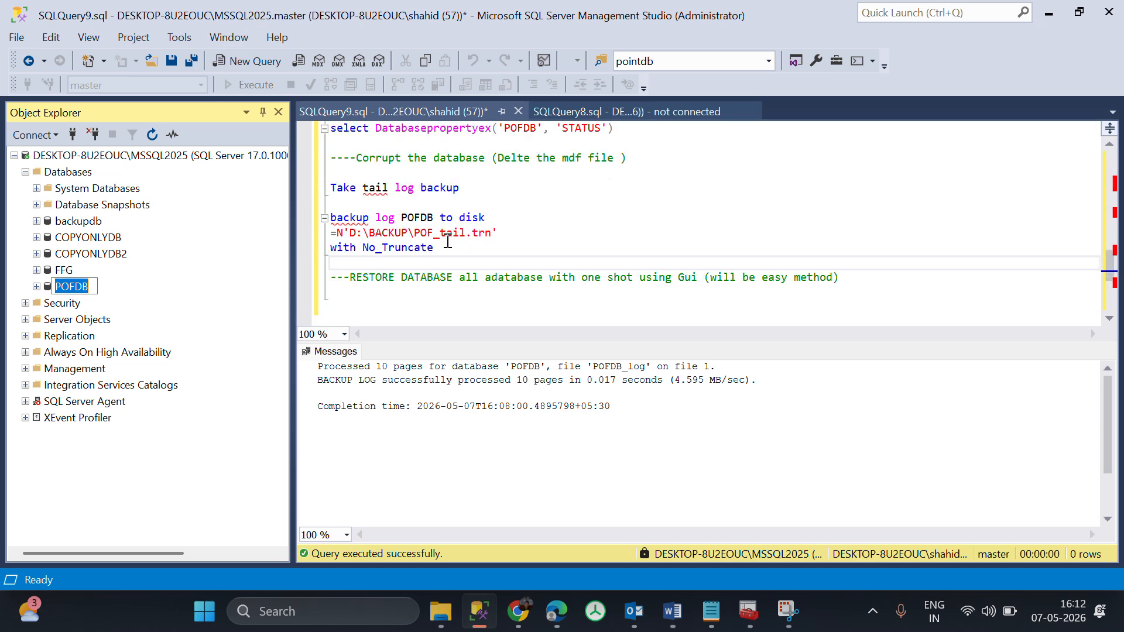
pyautogui.moveTo(638, 173); pyautogui.dragTo(329, 170)
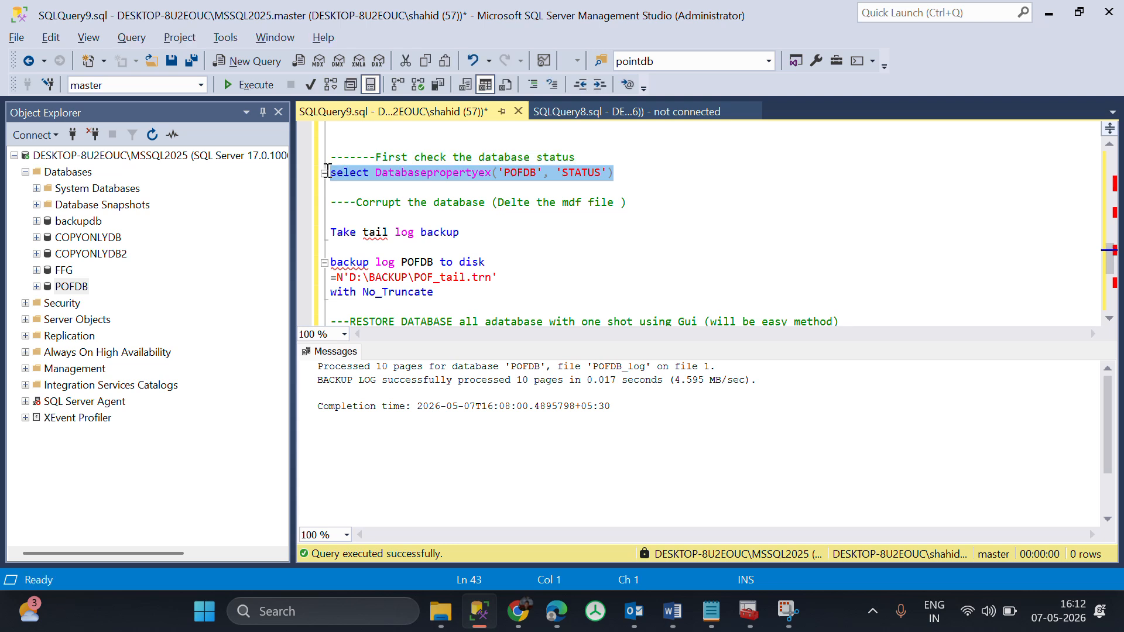
pyautogui.press('F5')
pyautogui.click(368, 387)
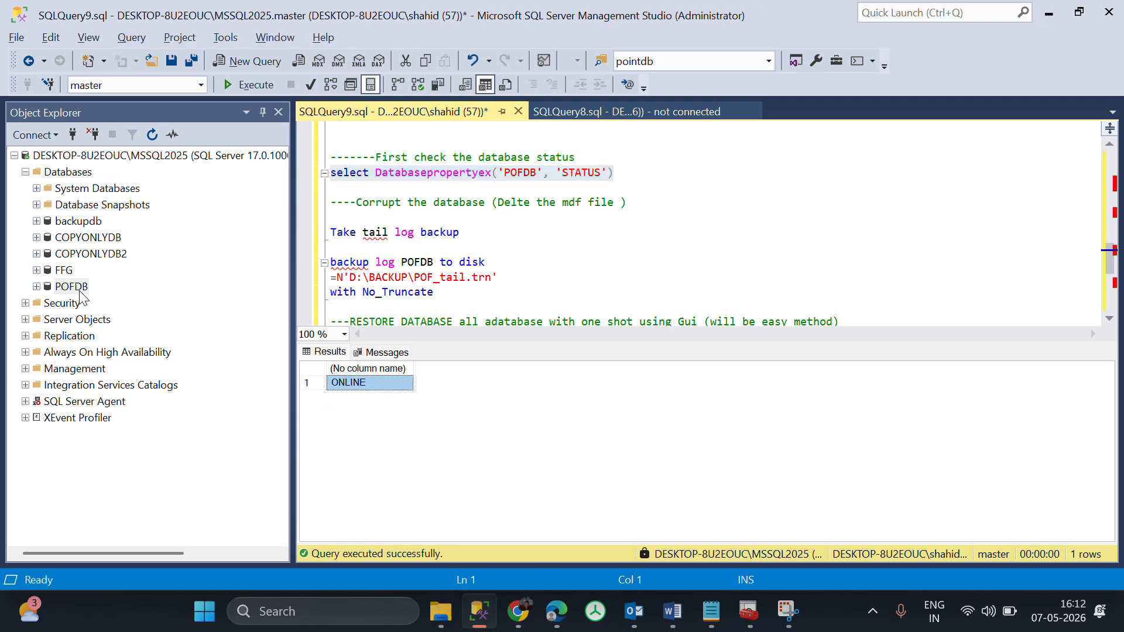
# Open a new query on POFDB and take the SELECT TOP (1000) statement for TABLE1 out of SQLQuery8.sql.
pyautogui.rightClick(80, 295)
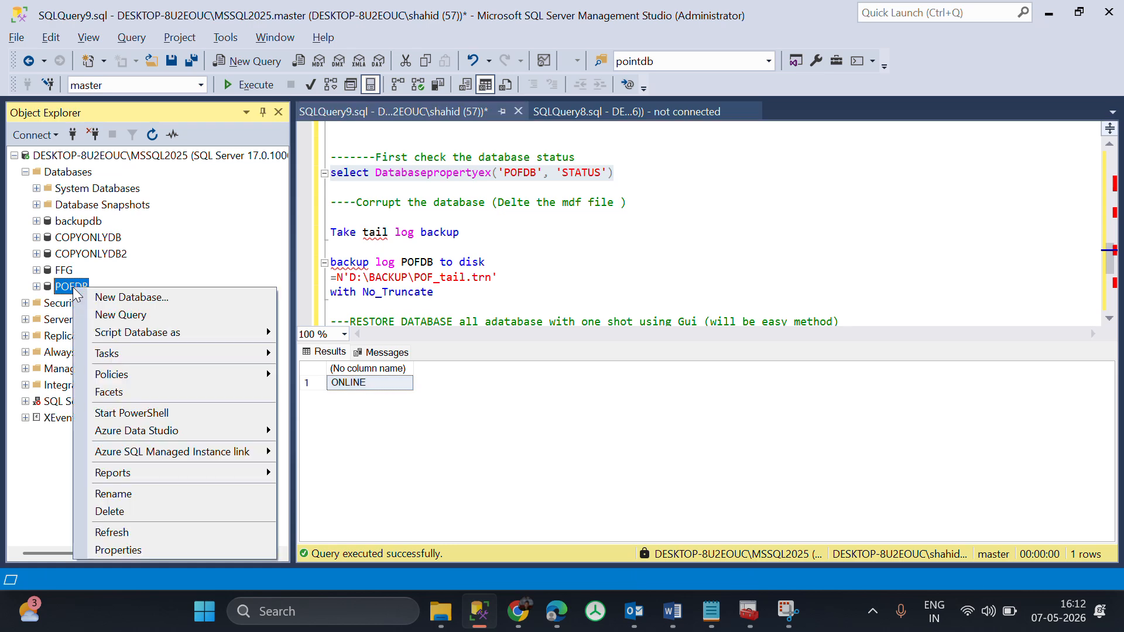
pyautogui.click(108, 315)
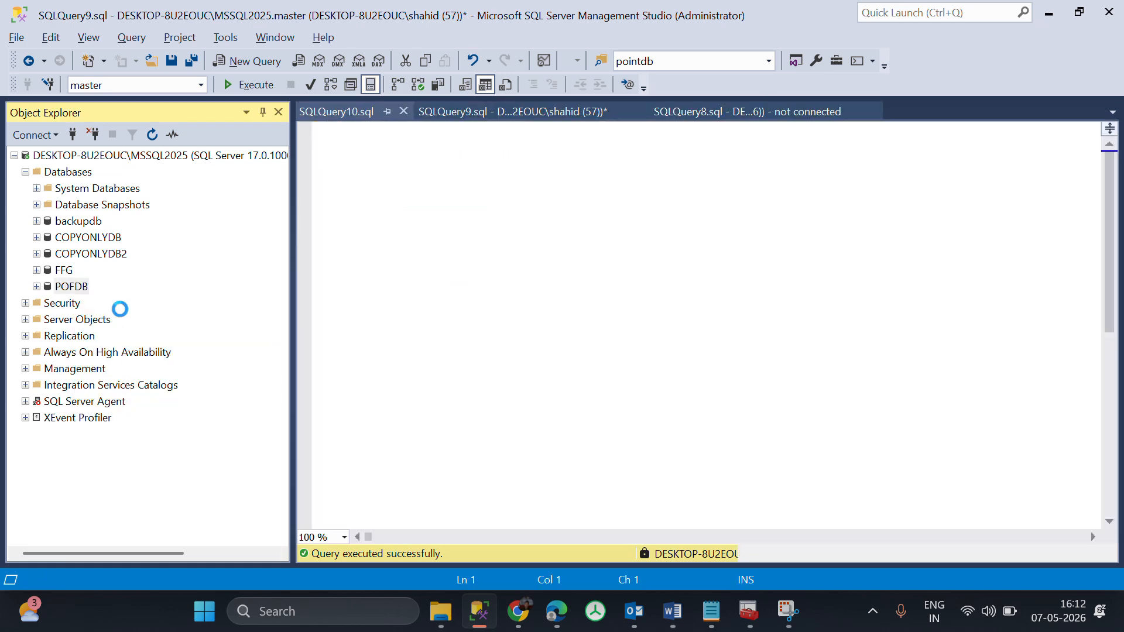
pyautogui.click(589, 117)
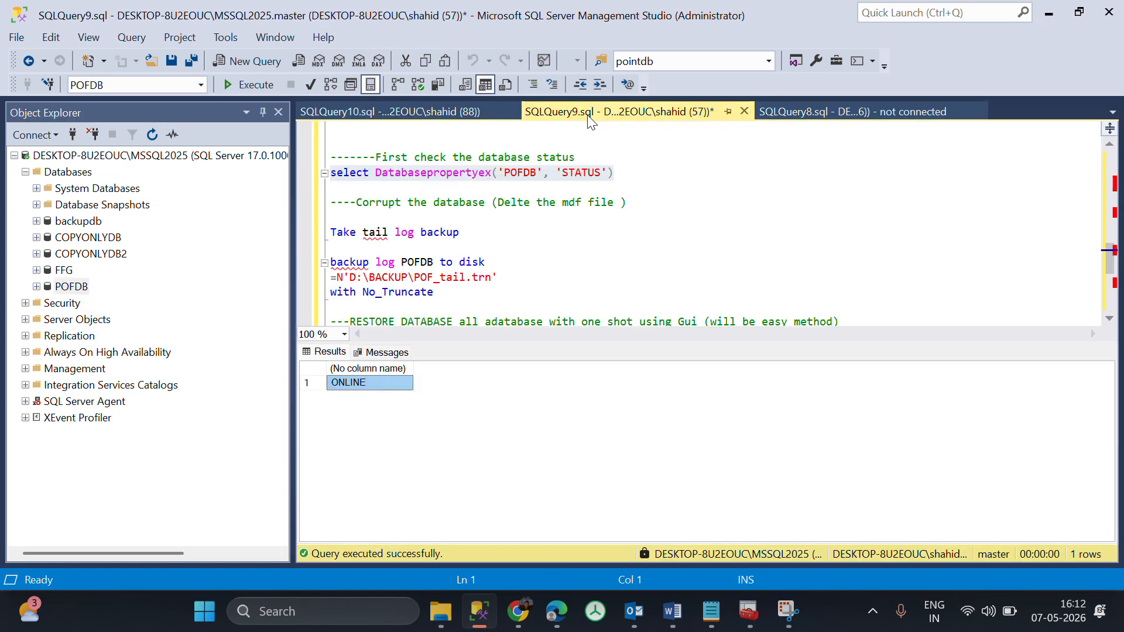
pyautogui.click(824, 113)
pyautogui.hotkey('ctrl', 'a')
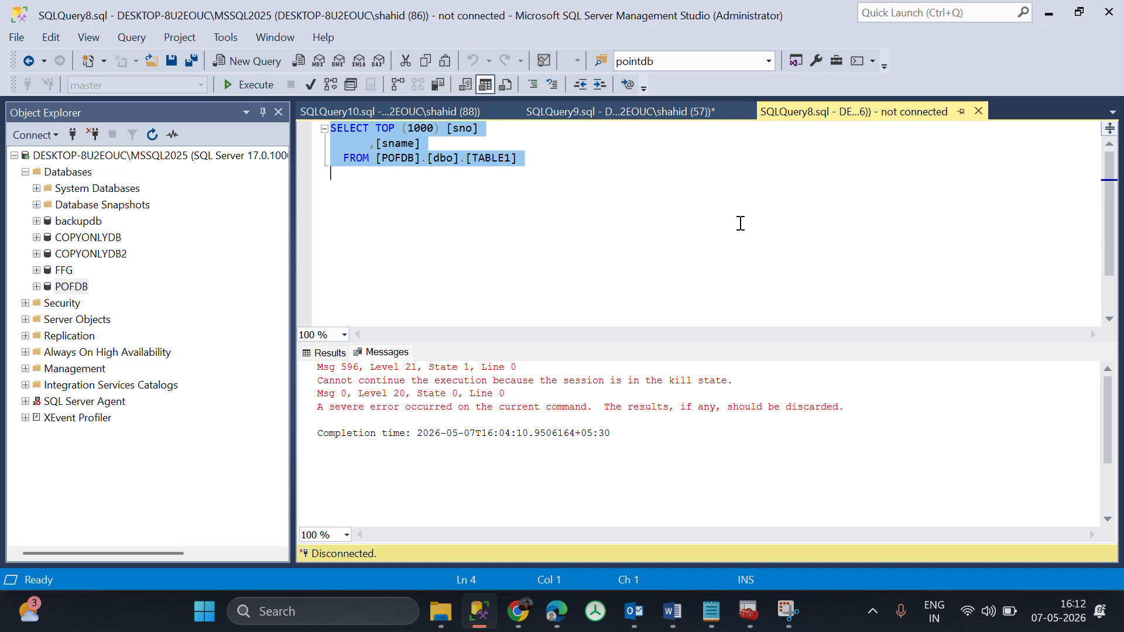
pyautogui.press('Delete')
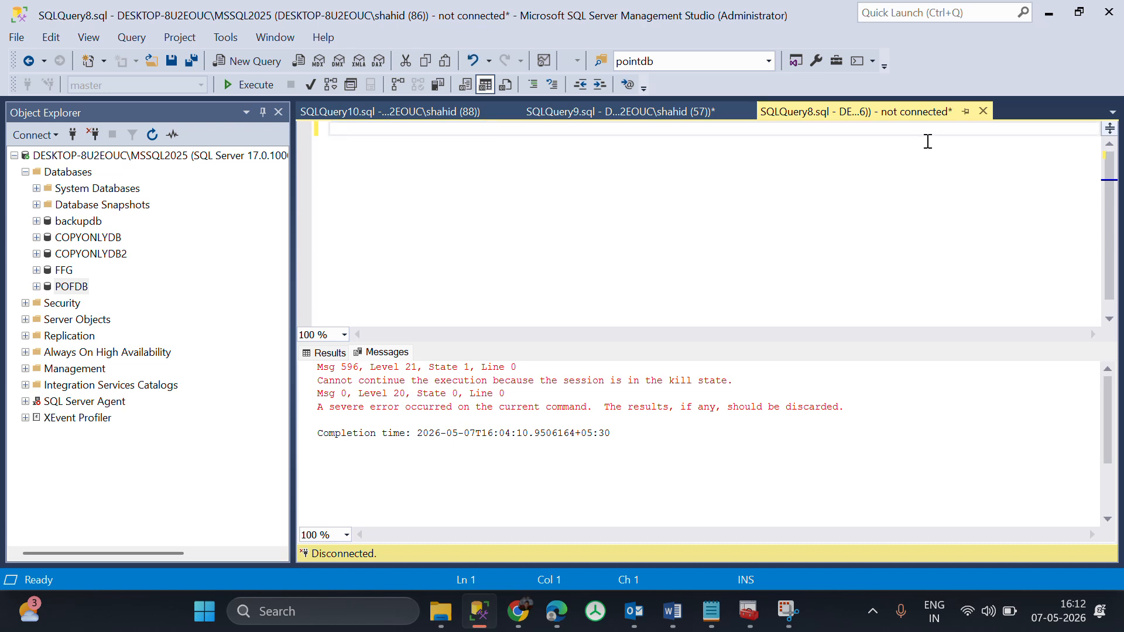
# Close SQLQuery8.sql without saving and run the SELECT TOP (1000) query on POFDB's TABLE1 in SQLQuery10.sql.
pyautogui.click(983, 111)
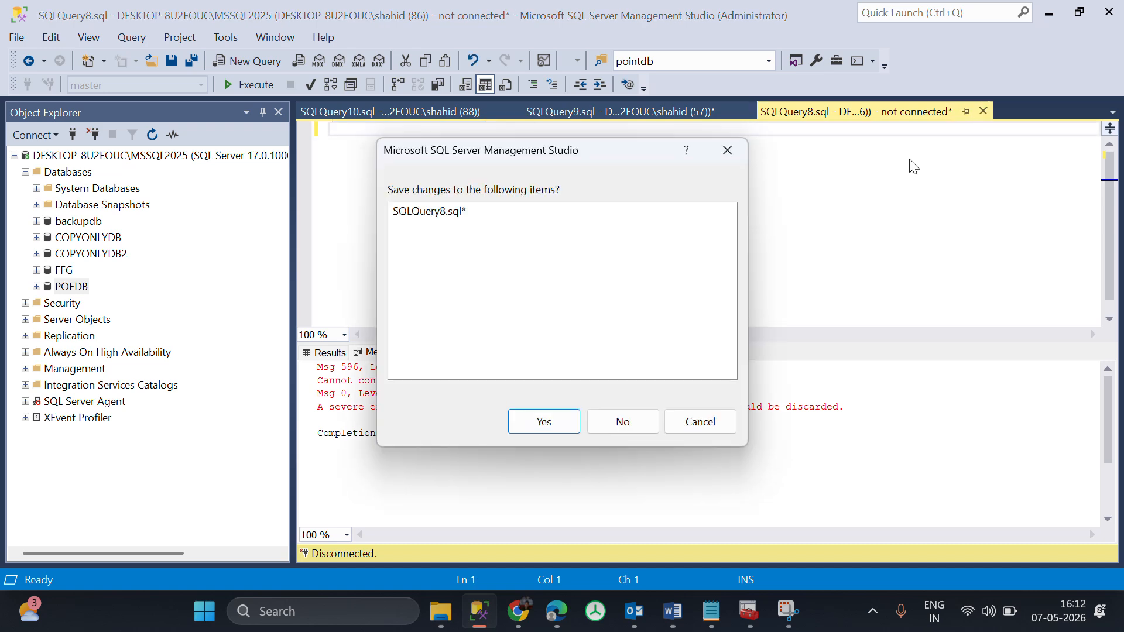
pyautogui.click(623, 421)
pyautogui.click(390, 111)
pyautogui.press('F5')
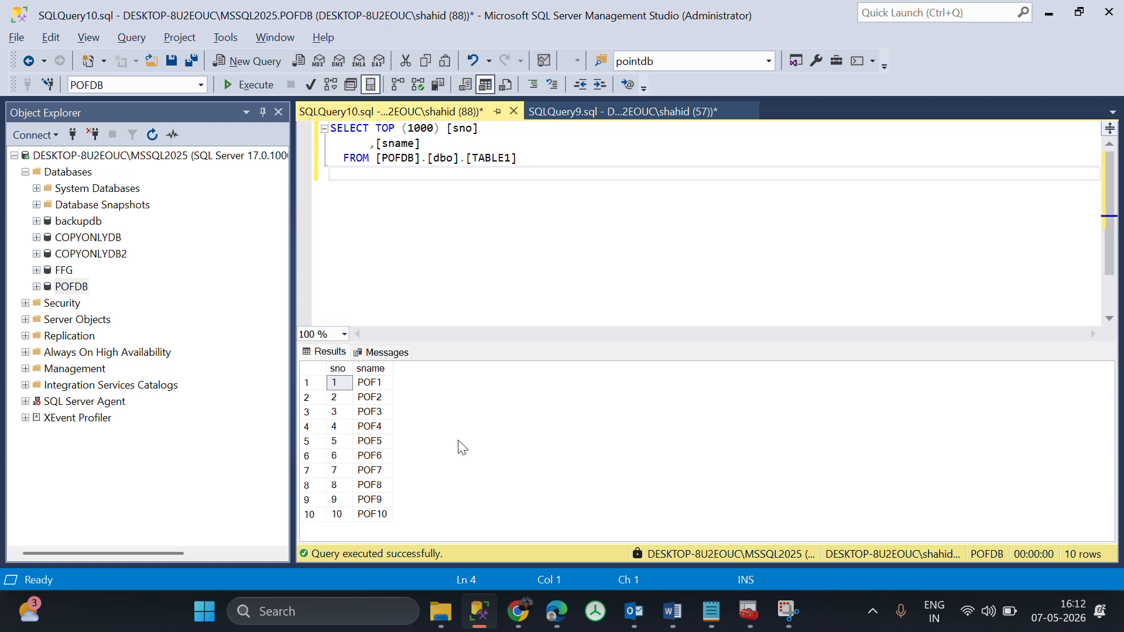
# Examine the POF_log2.trn backup and the inserts after it in SQLQuery9.sql, and compare them with the TABLE1 query results.
pyautogui.click(623, 111)
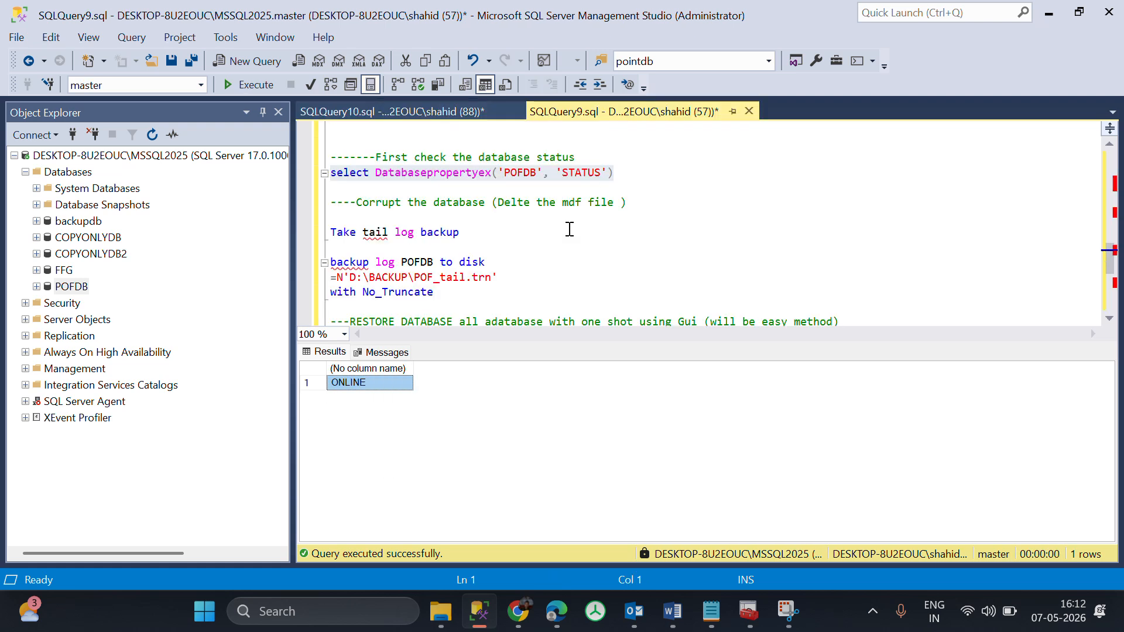
pyautogui.moveTo(1112, 262)
pyautogui.mouseDown()
pyautogui.moveTo(1106, 299)
pyautogui.moveTo(1103, 245)
pyautogui.mouseUp()
pyautogui.click(592, 204)
pyautogui.moveTo(593, 204); pyautogui.dragTo(329, 205)
pyautogui.scroll(2, 546, 201)
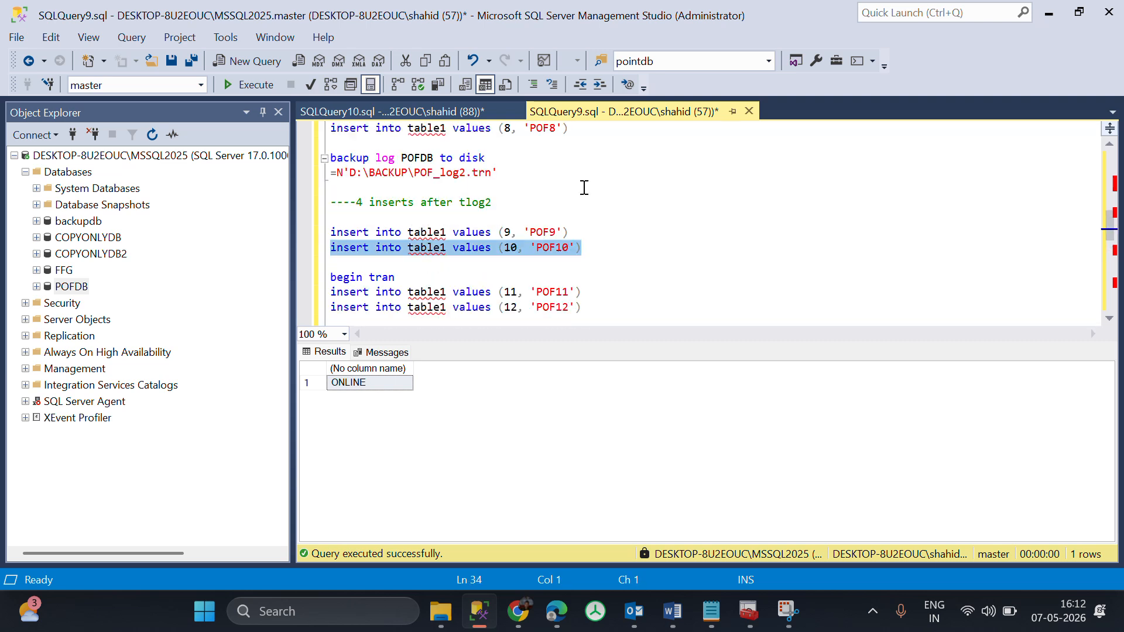
pyautogui.moveTo(600, 174); pyautogui.dragTo(332, 158)
pyautogui.moveTo(511, 219); pyautogui.dragTo(314, 207)
pyautogui.scroll(-1, 613, 224)
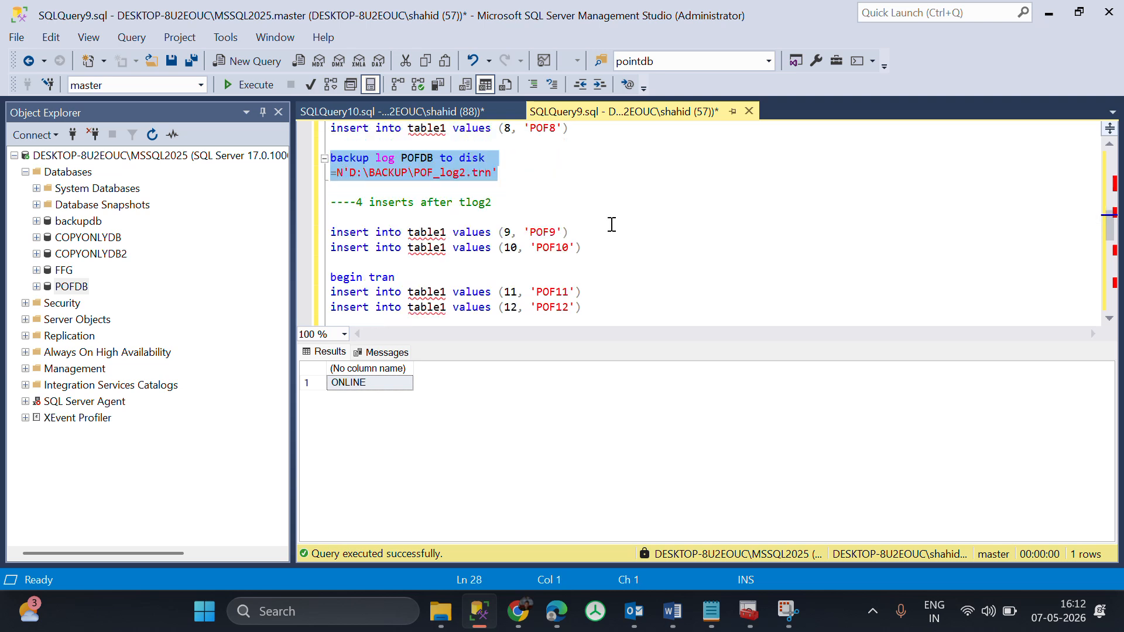
pyautogui.moveTo(613, 252); pyautogui.dragTo(329, 229)
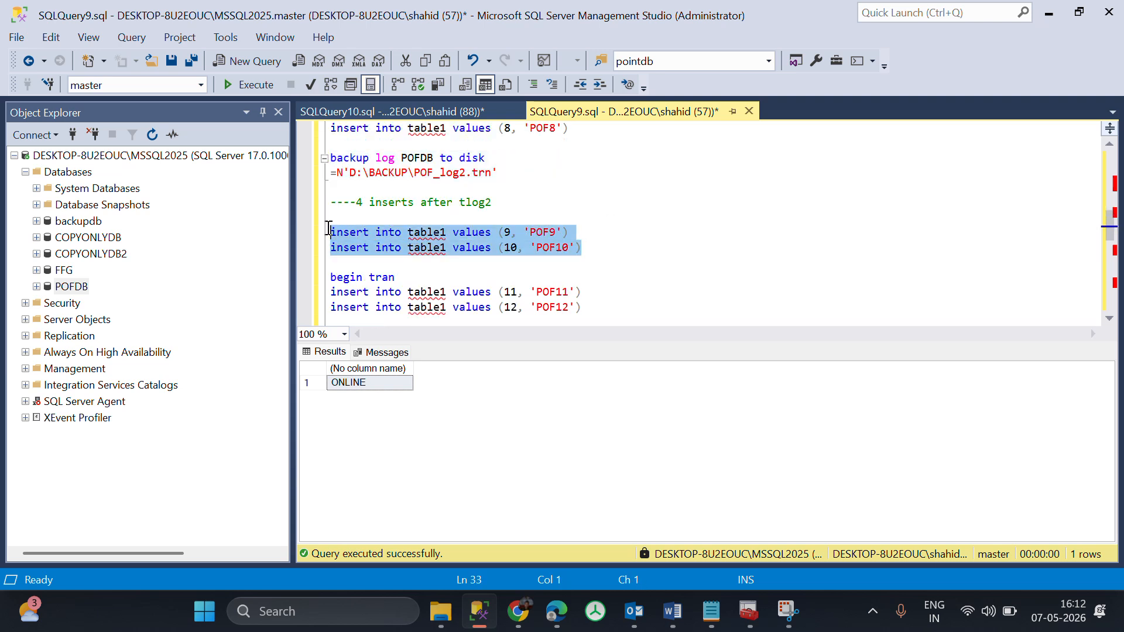
pyautogui.click(613, 252)
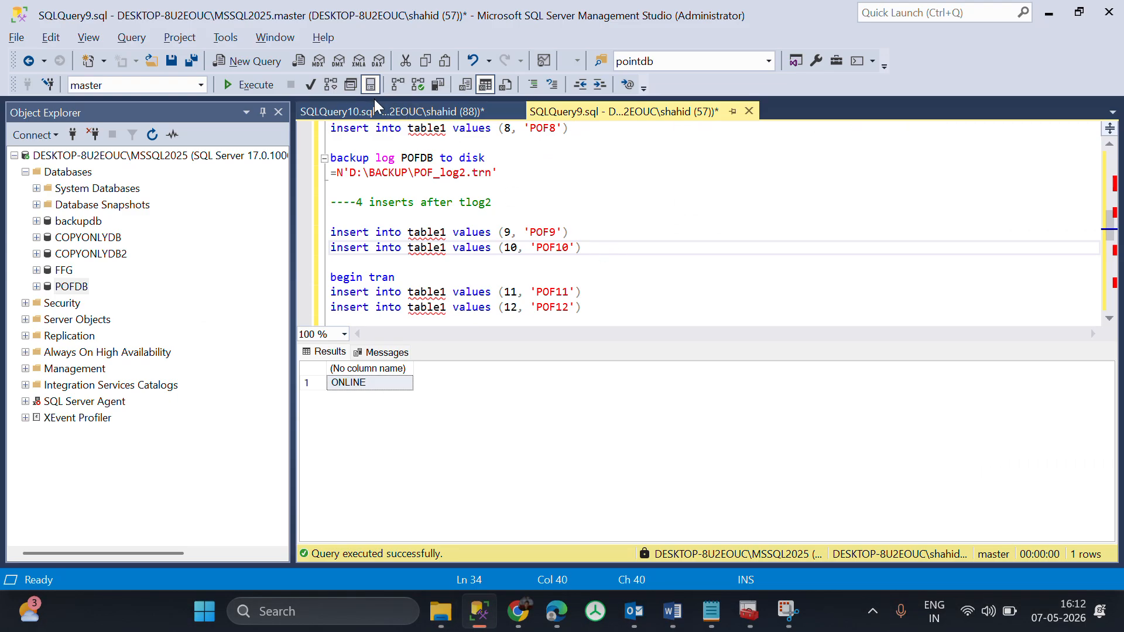
pyautogui.click(374, 105)
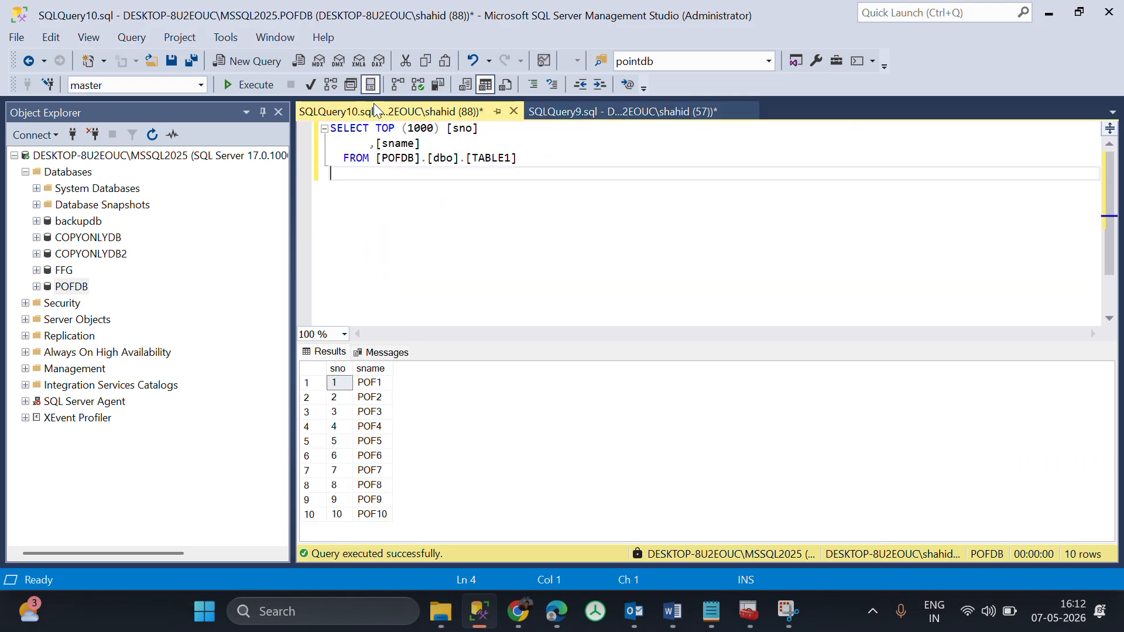
# Review the POF9 and POF10 inserts and the begin tran block with POF11 and POF12 in SQLQuery9.sql.
pyautogui.click(613, 117)
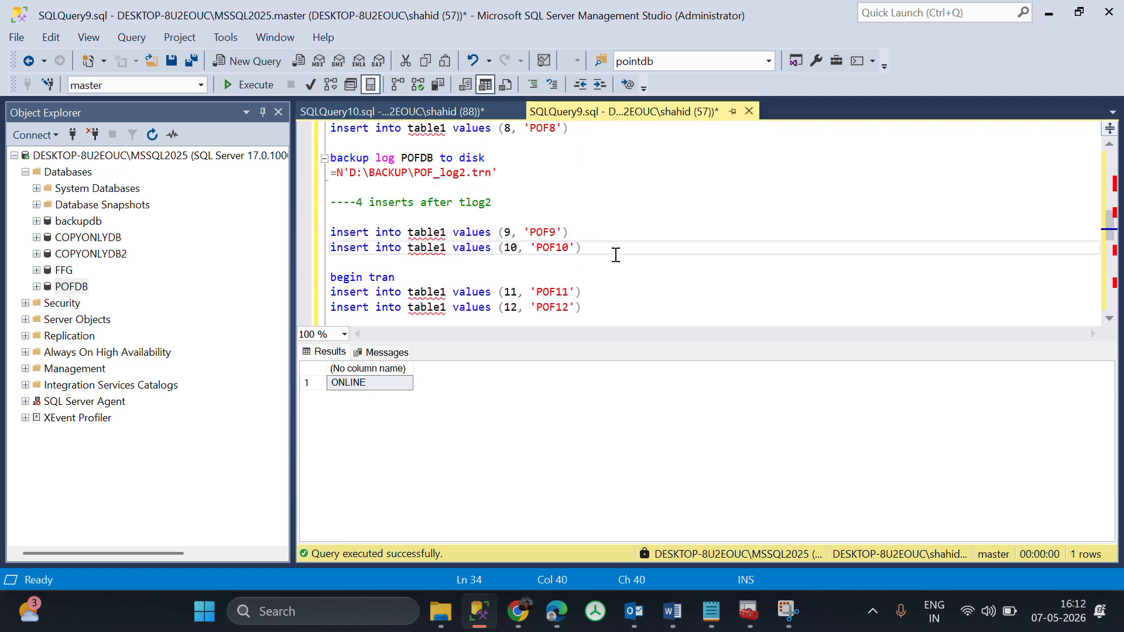
pyautogui.moveTo(615, 254); pyautogui.dragTo(358, 224)
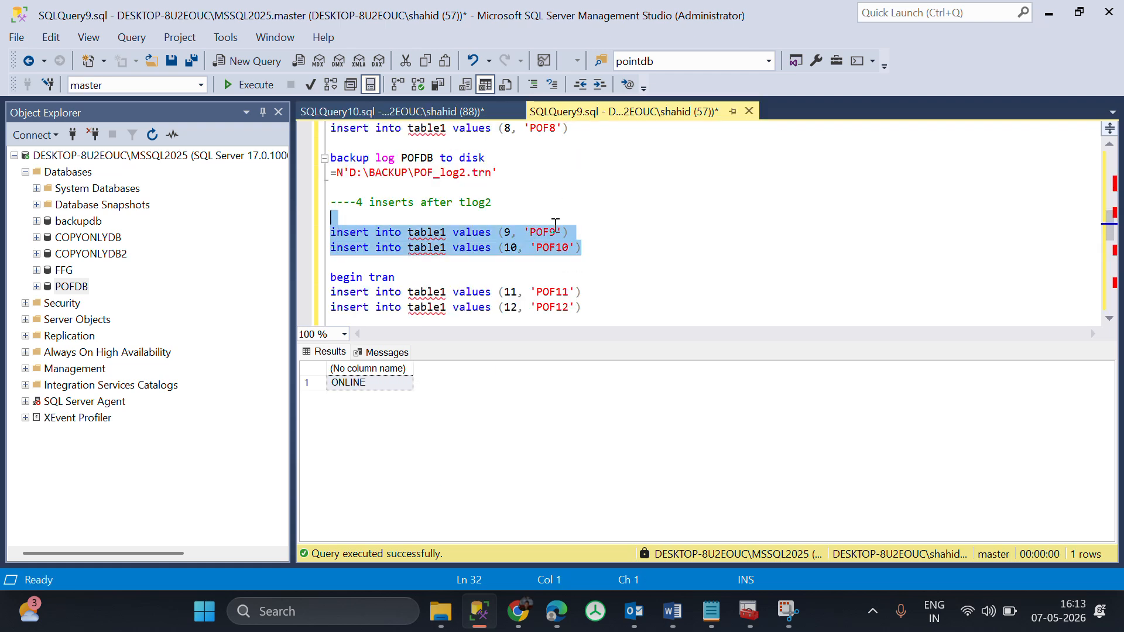
pyautogui.scroll(-1, 556, 226)
pyautogui.moveTo(580, 262); pyautogui.dragTo(329, 235)
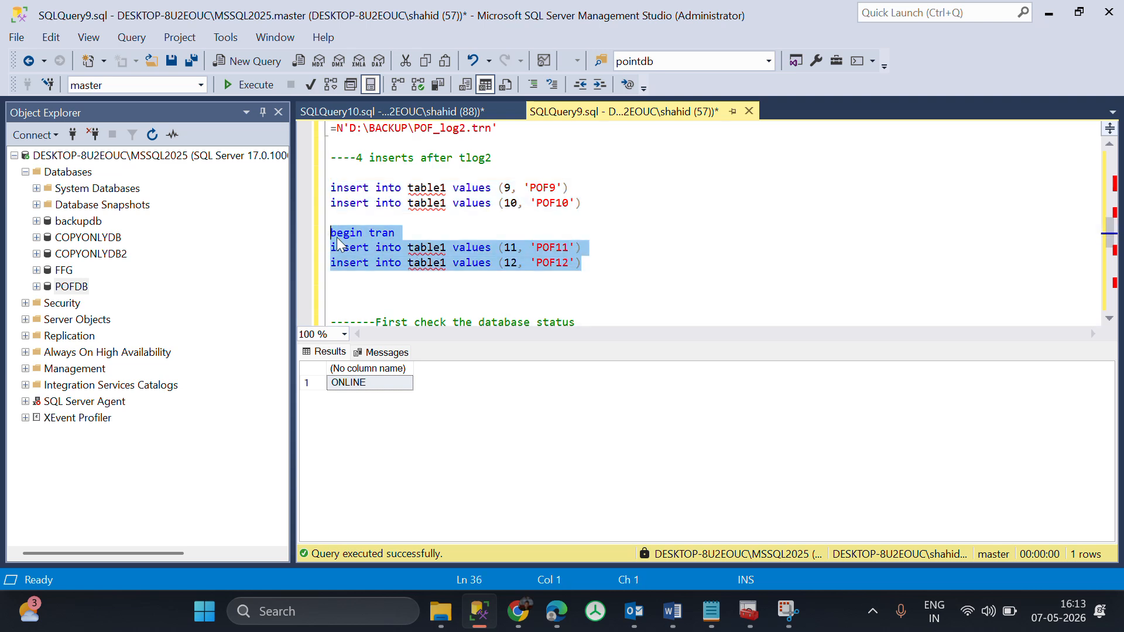
# Add a commit line below the POF12 insert in SQLQuery9.sql, and delete it again.
pyautogui.click(407, 227)
pyautogui.click(591, 263)
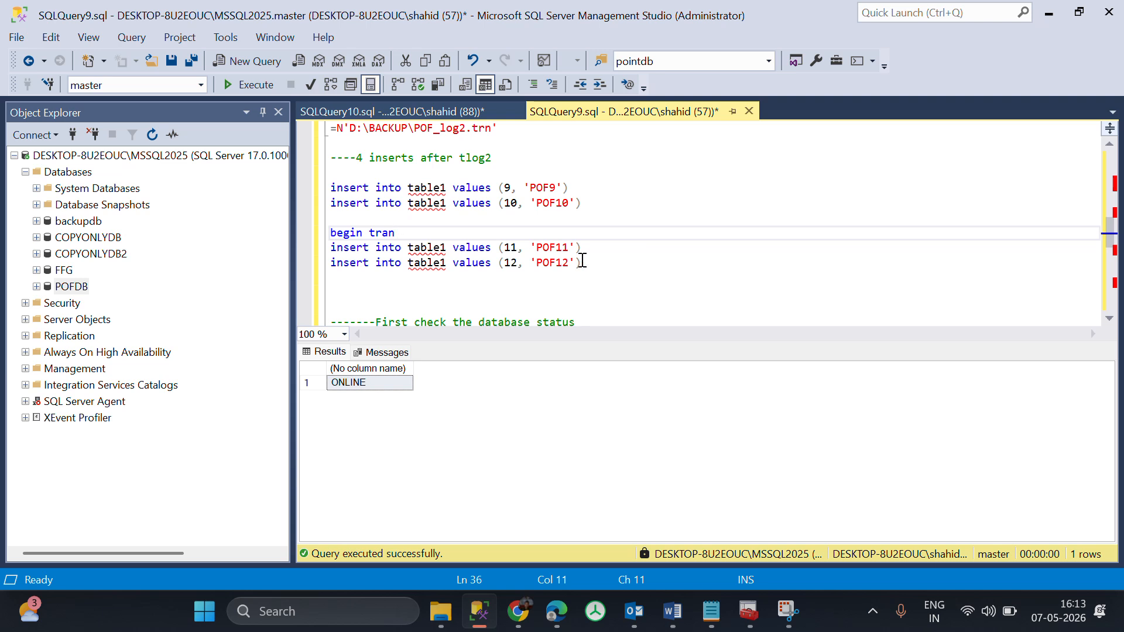
pyautogui.press('Return')
pyautogui.write('co')
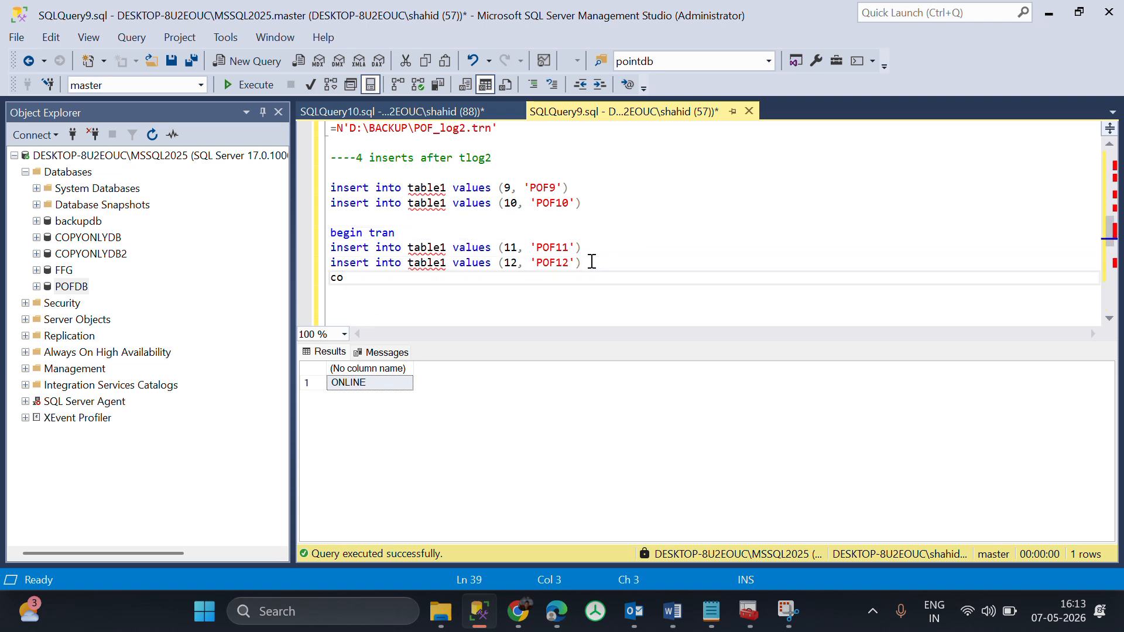
pyautogui.write('mmit')
pyautogui.moveTo(396, 291); pyautogui.dragTo(290, 276)
pyautogui.press('BackSpace')
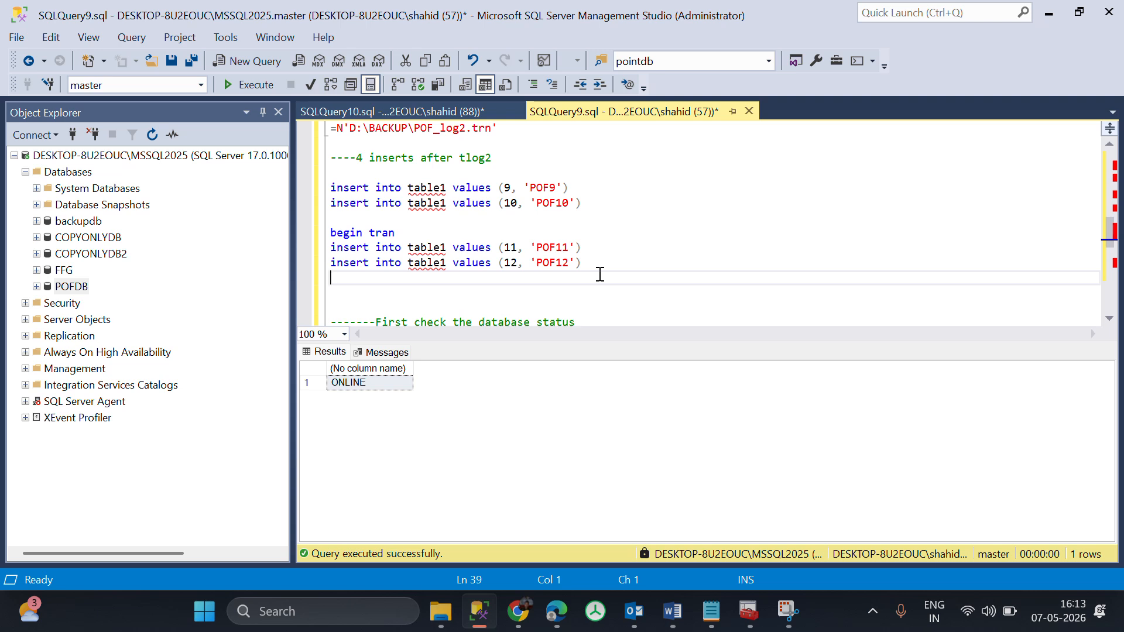
# Compare the begin tran inserts with the TABLE1 results in SQLQuery10.sql, and switch to Session49_restore.docx in Word.
pyautogui.moveTo(601, 275); pyautogui.dragTo(314, 237)
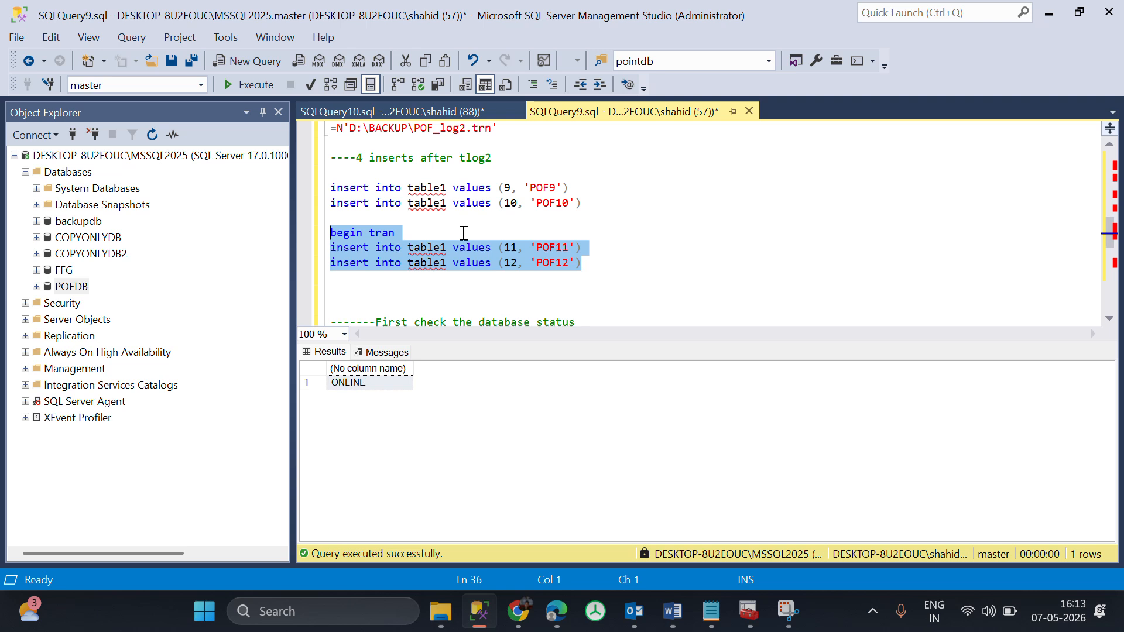
pyautogui.click(404, 111)
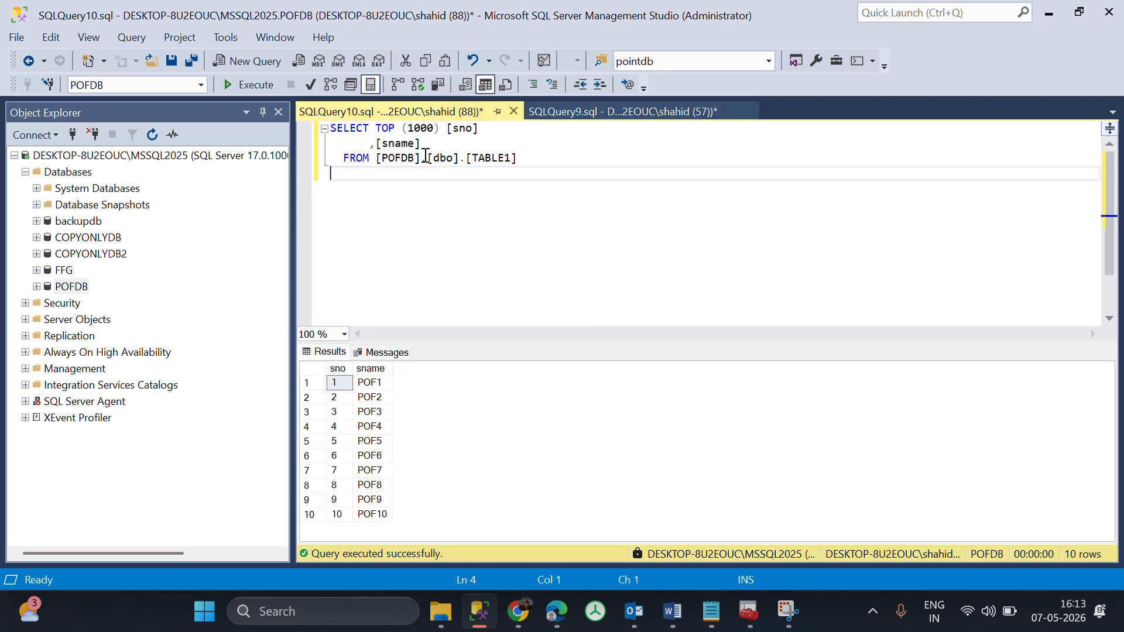
pyautogui.click(588, 279)
pyautogui.click(673, 611)
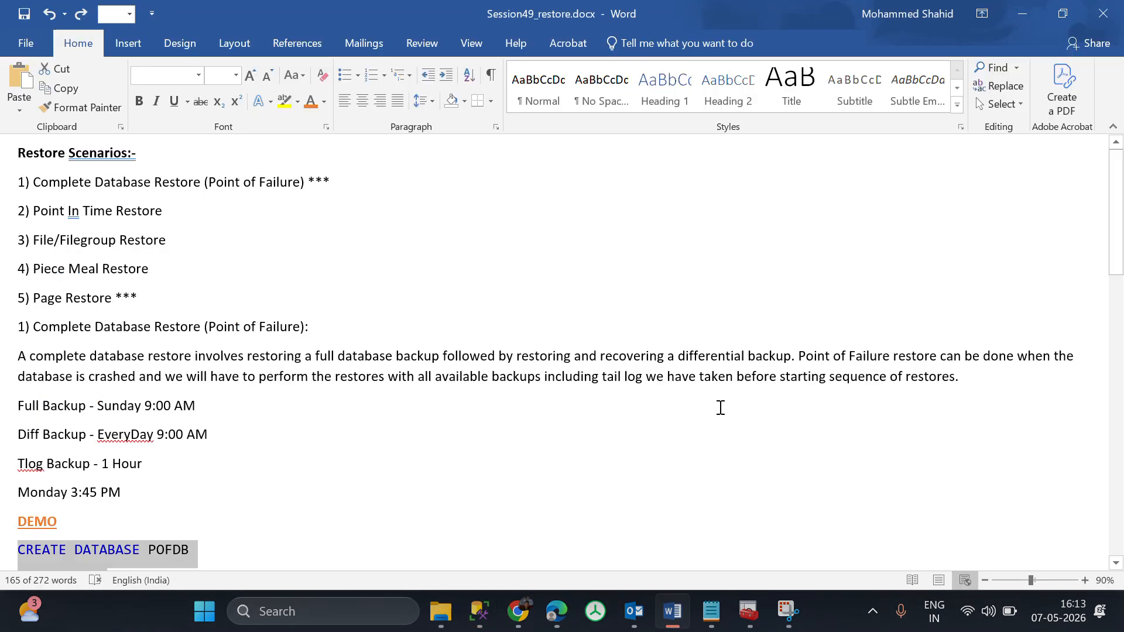